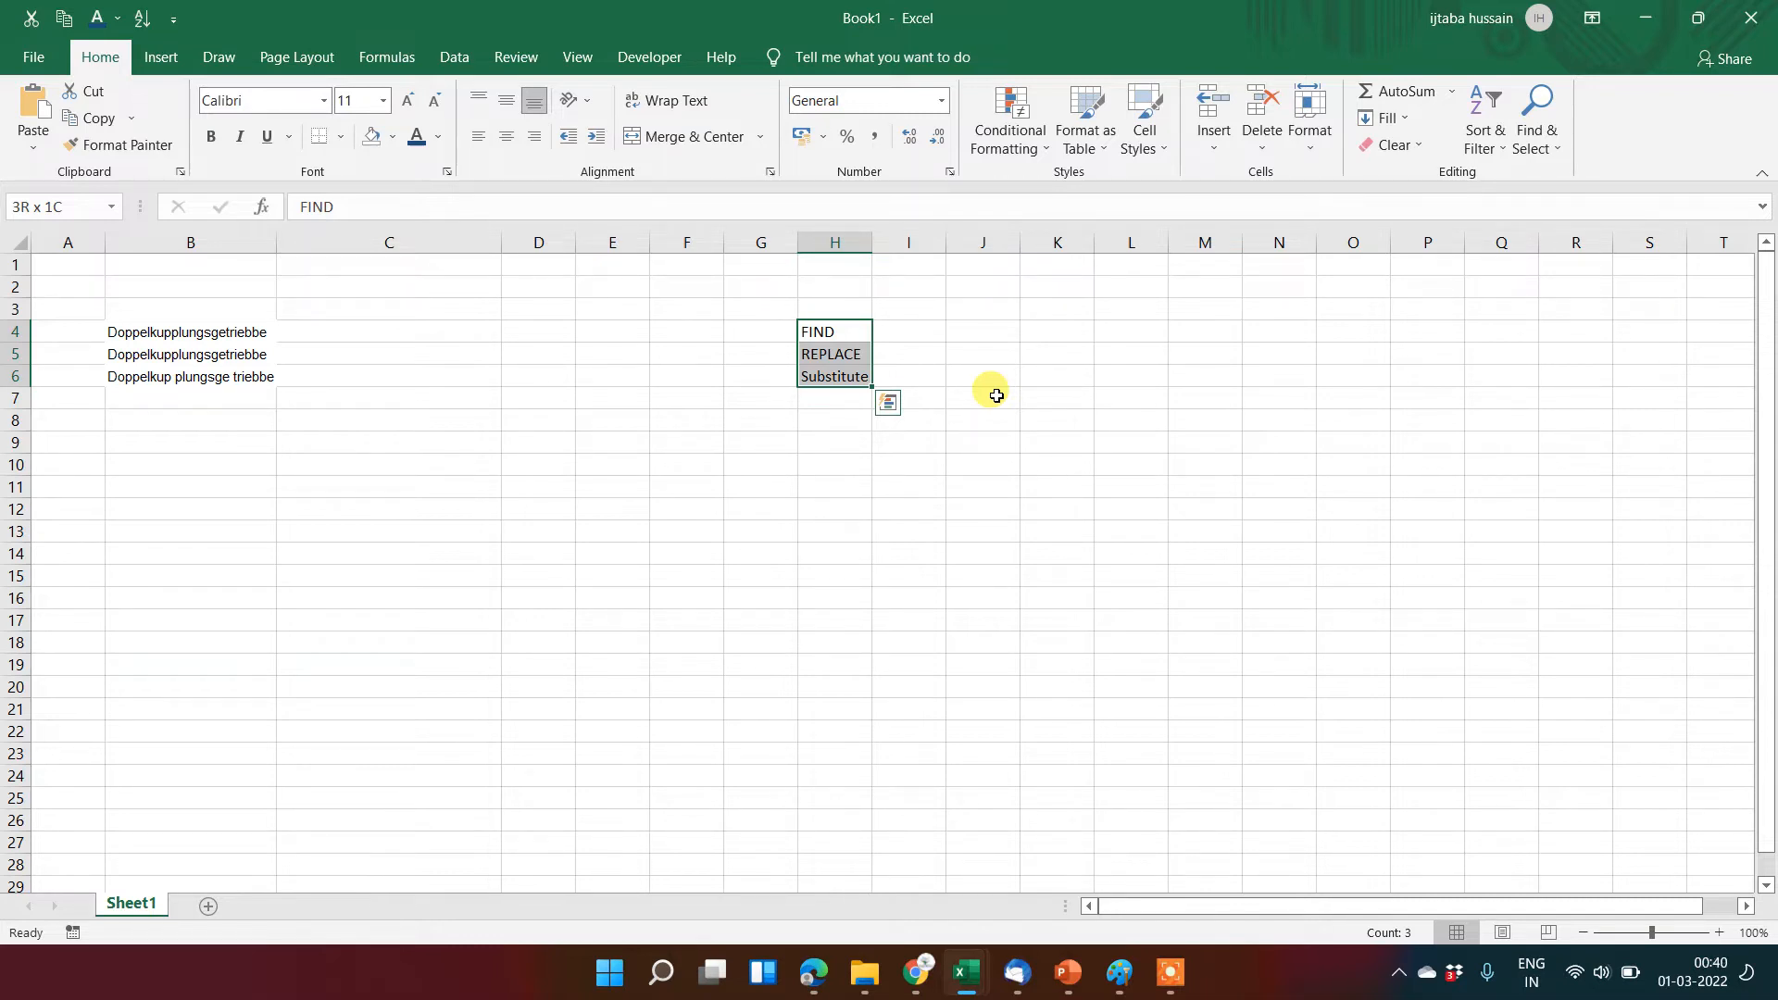
# Step: Enter a FIND formula in C4 that locates "pp" within B4, starting from character 1
pyautogui.press('Left')
pyautogui.press('Left')
pyautogui.press('Left')
pyautogui.press('Left')
pyautogui.press('Left')
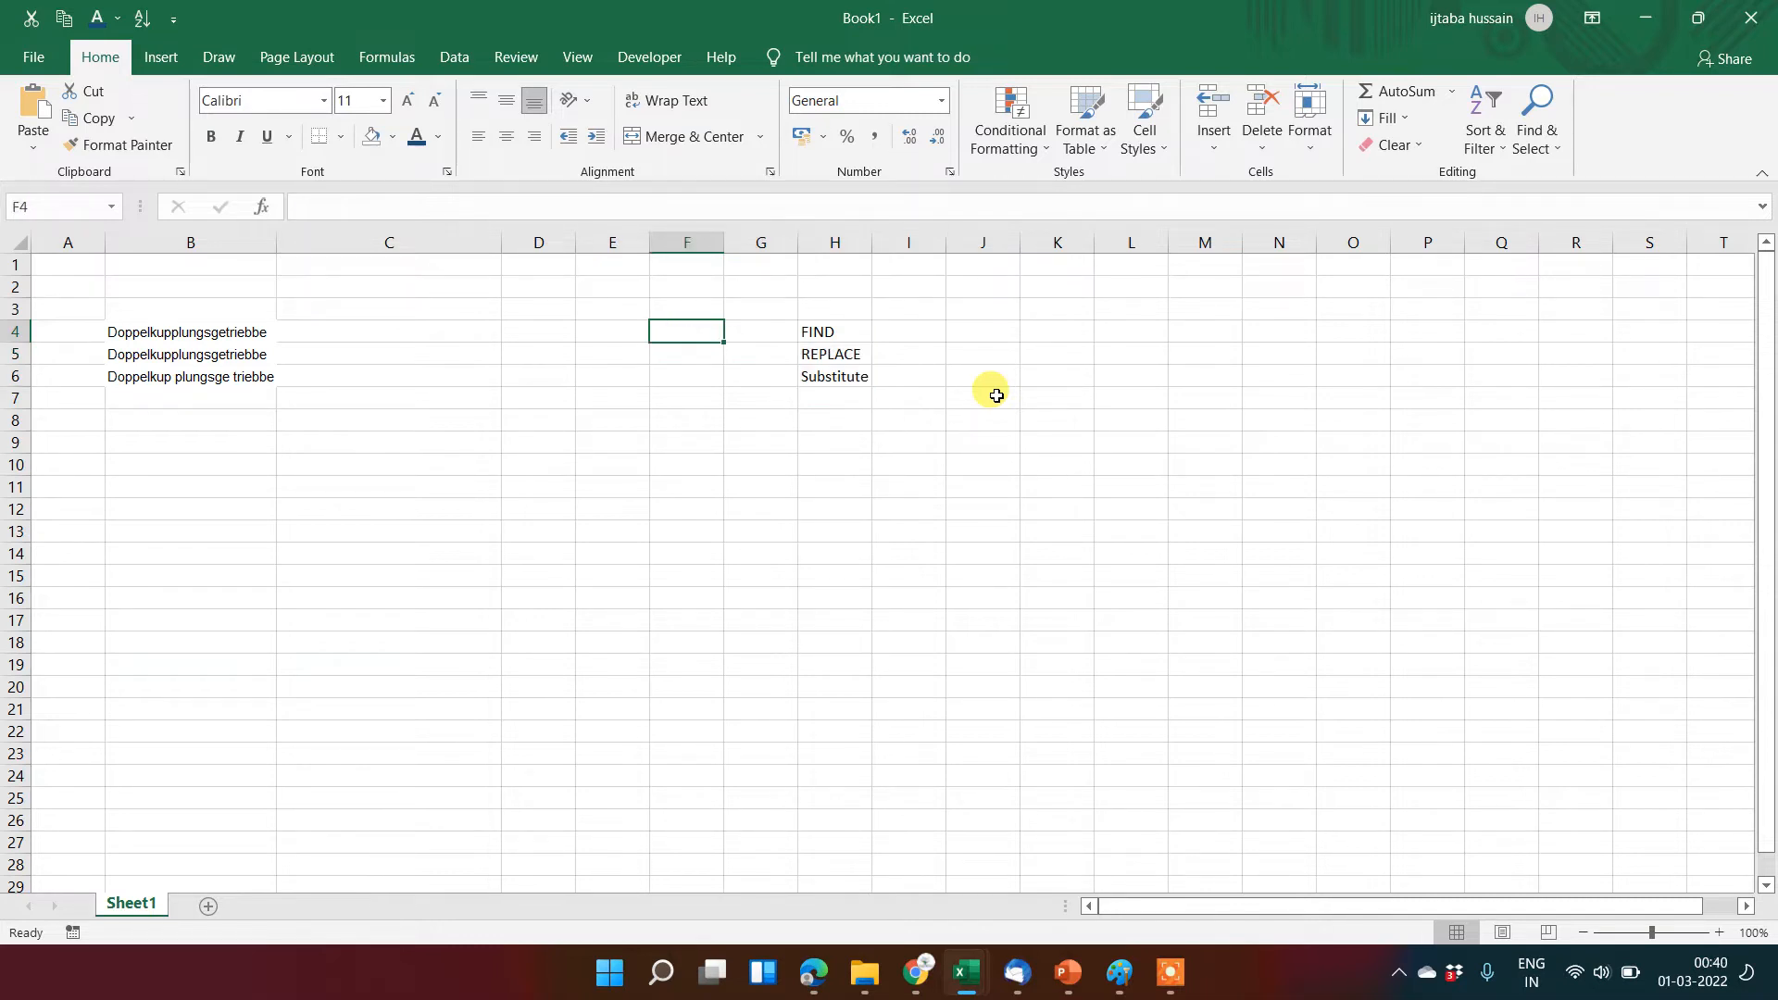
pyautogui.write('=')
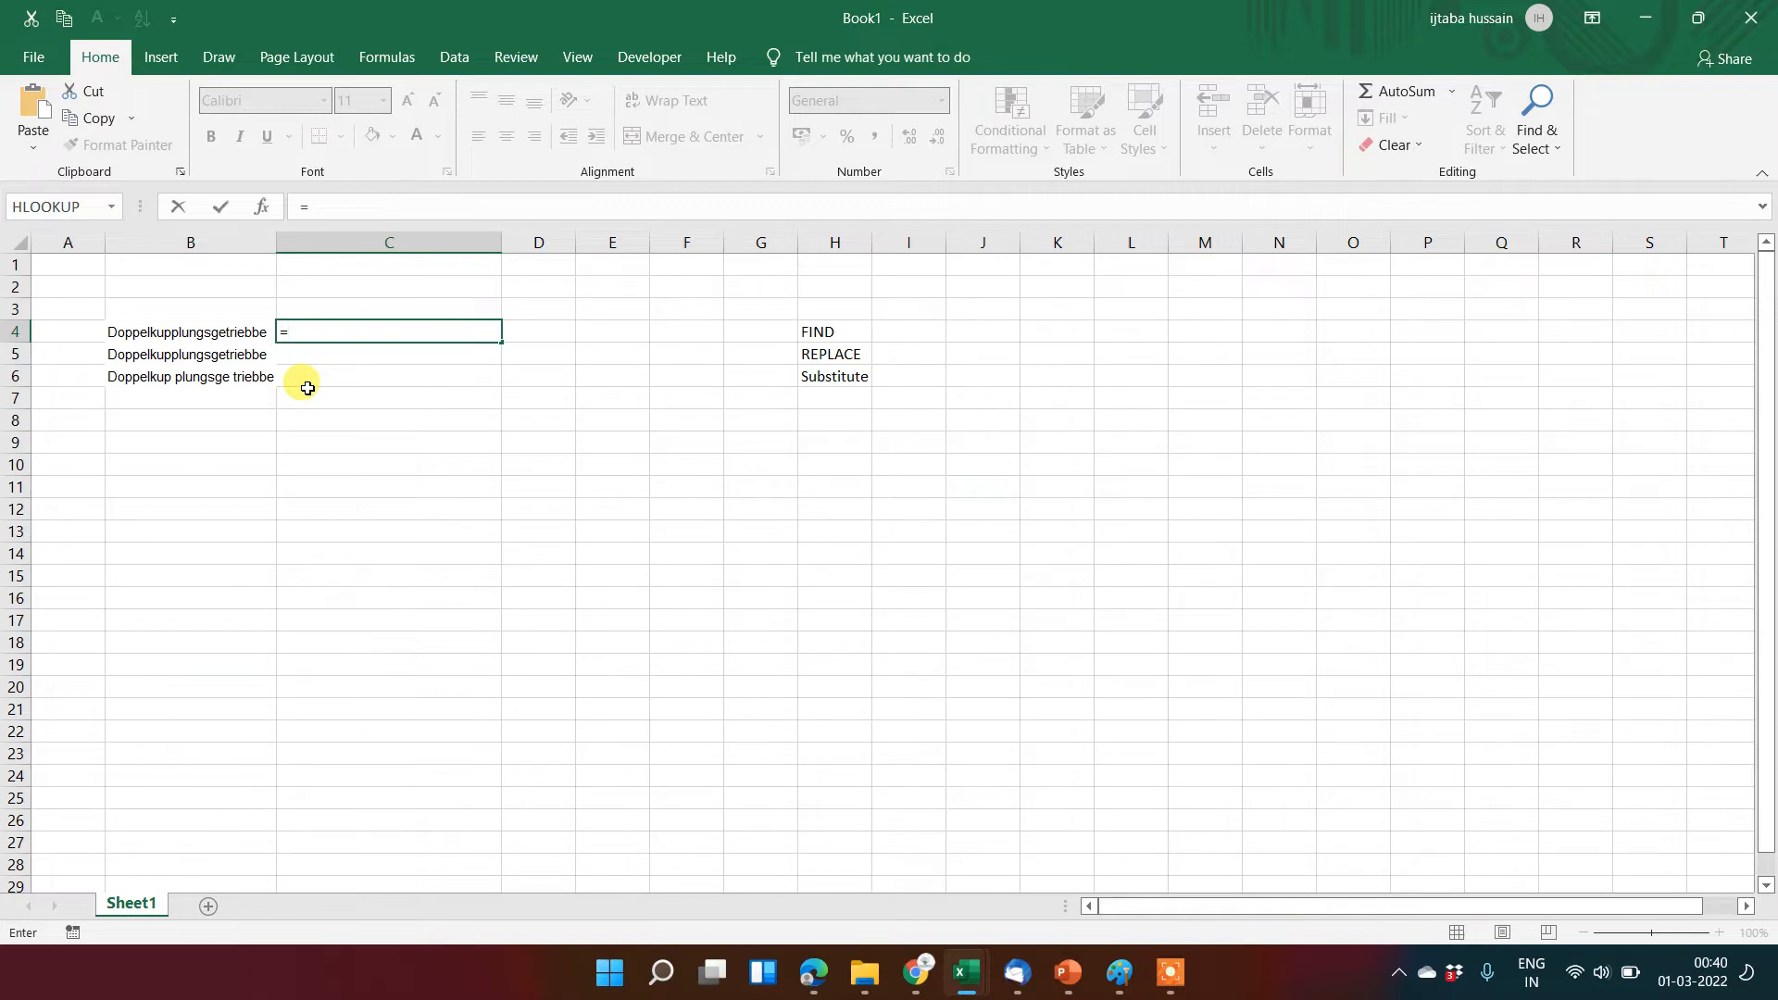
pyautogui.write('find')
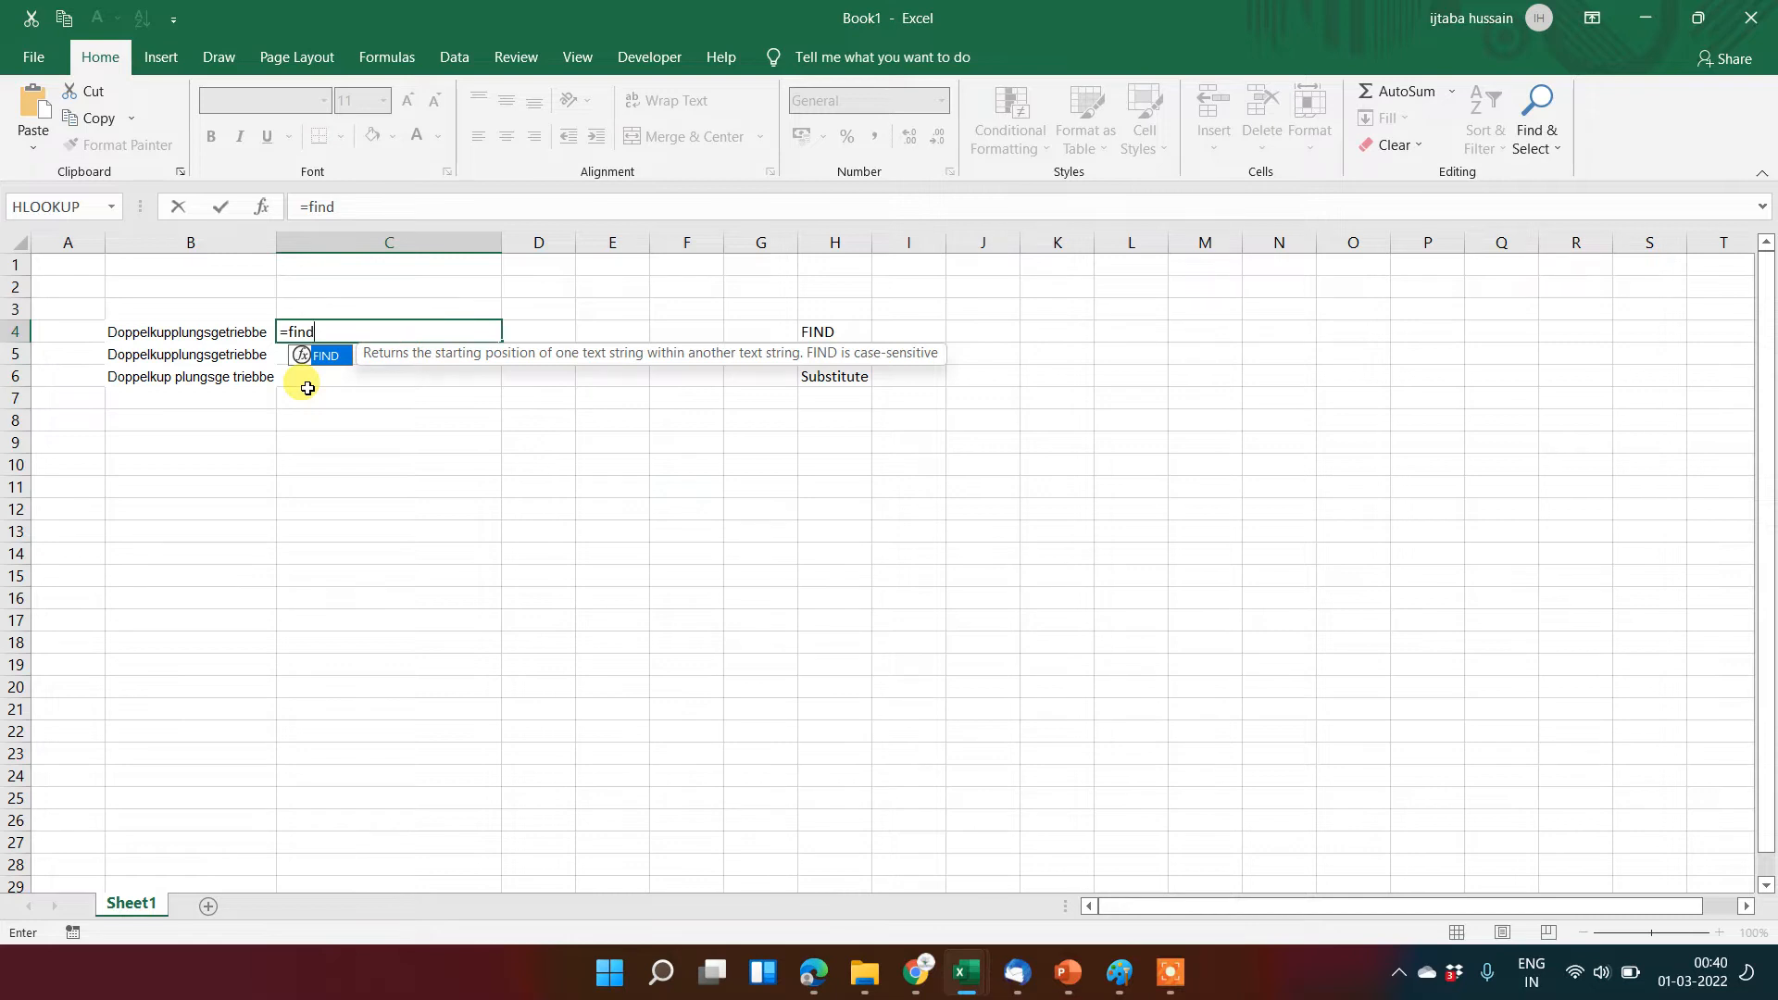
pyautogui.press('Tab')
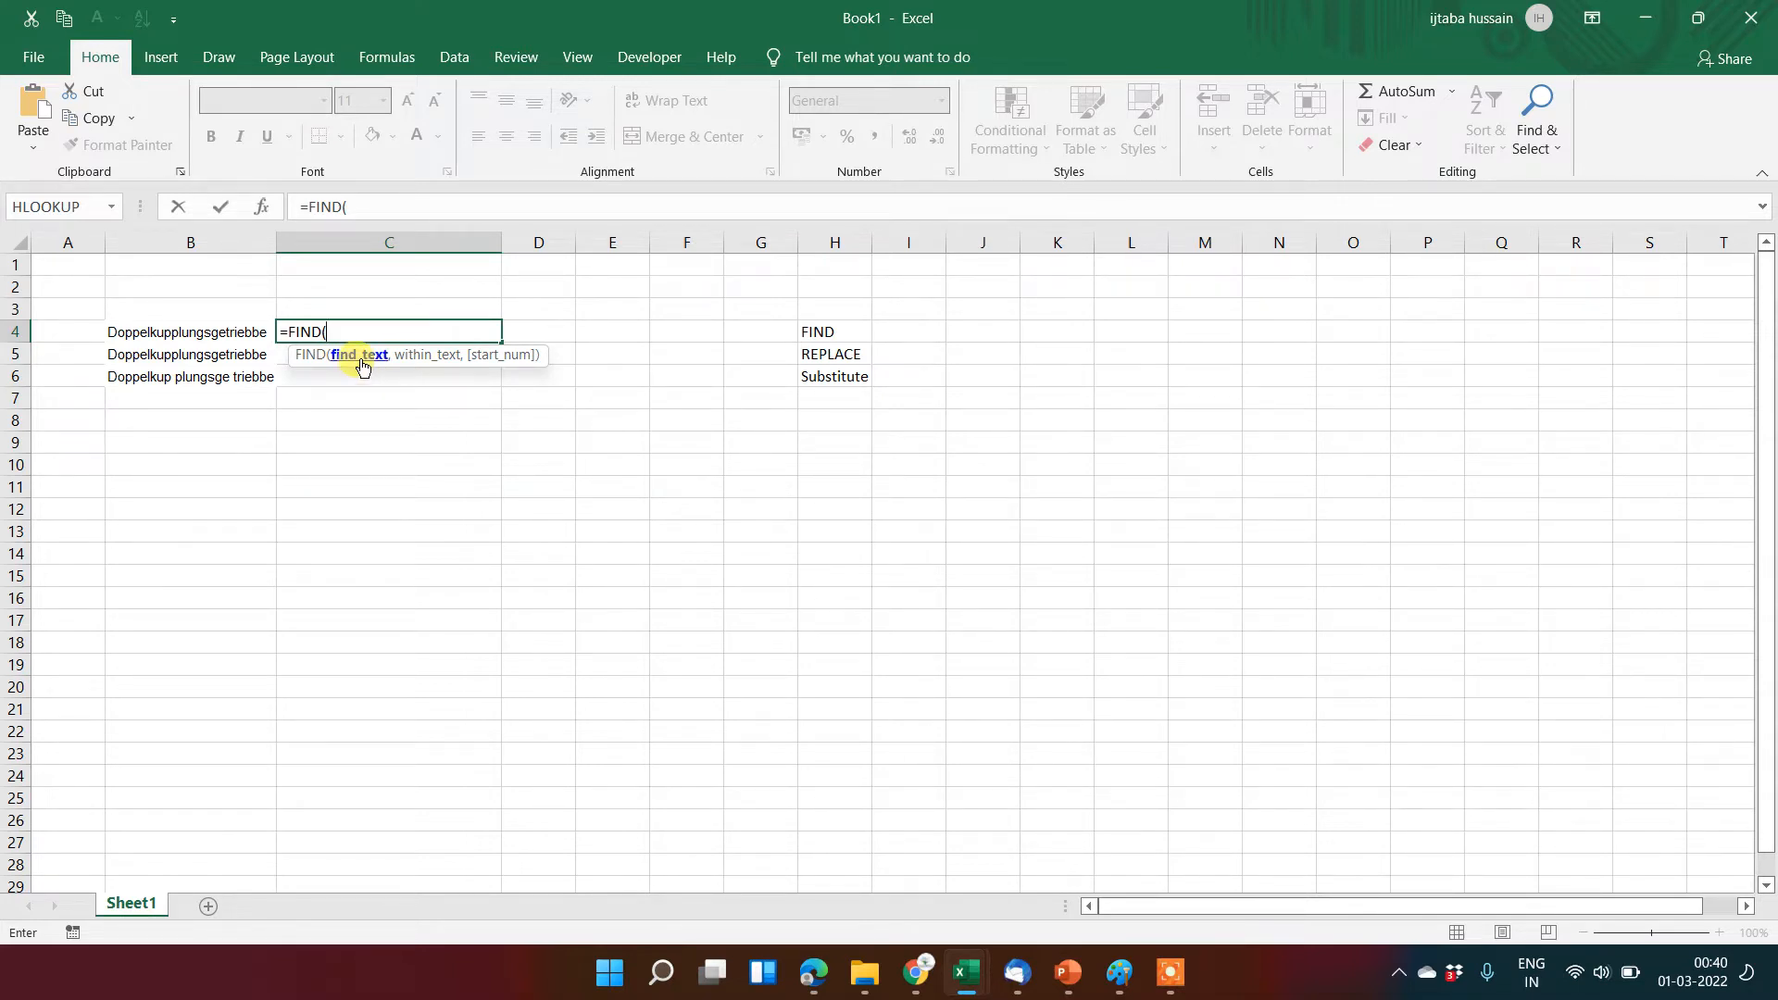
pyautogui.write('"pp",')
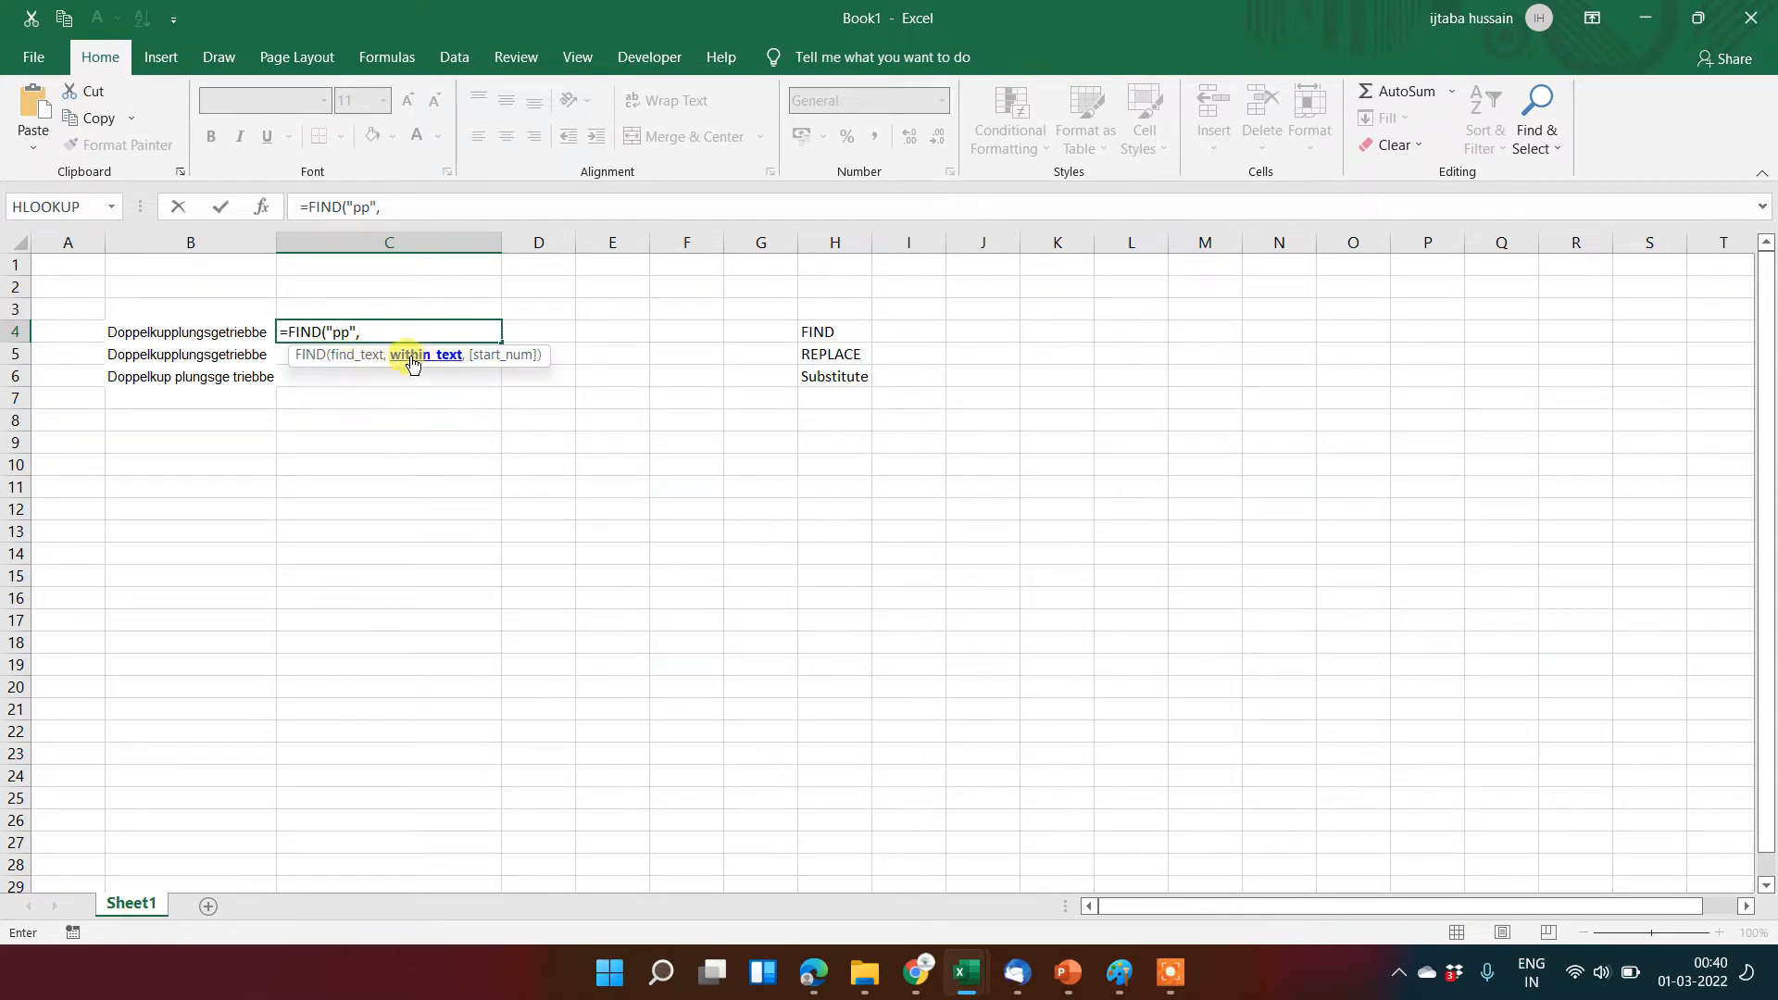
pyautogui.click(240, 333)
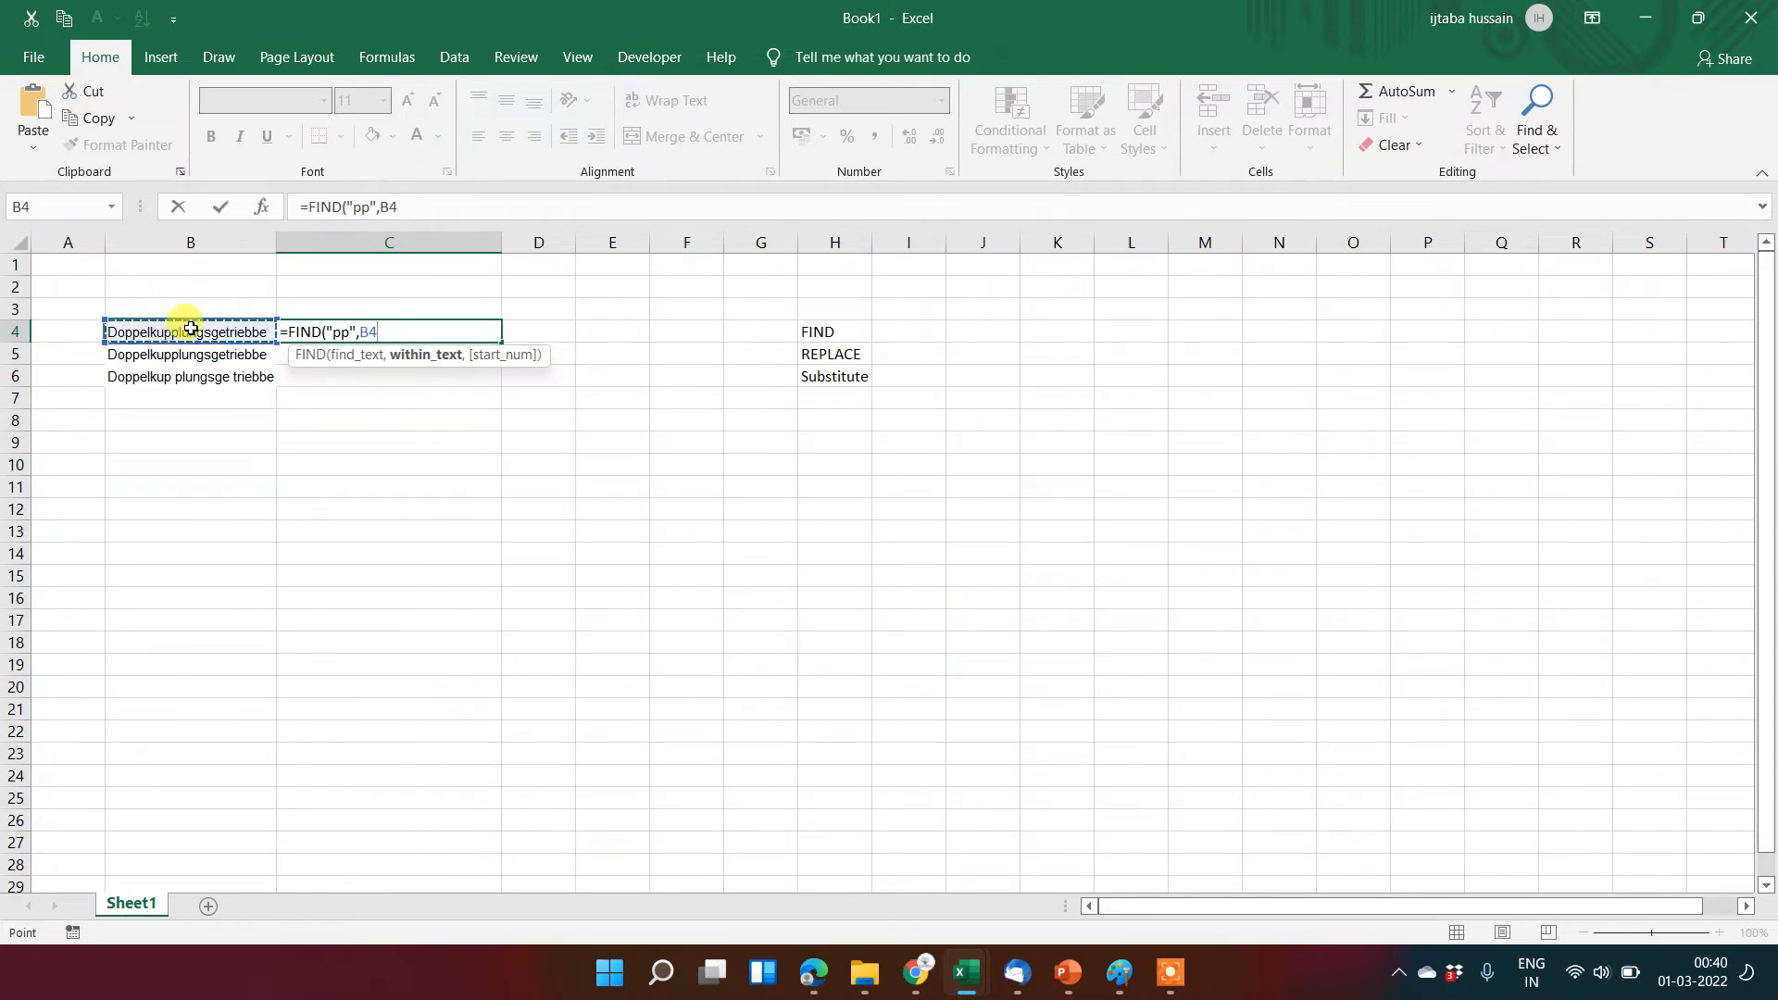
pyautogui.write(',')
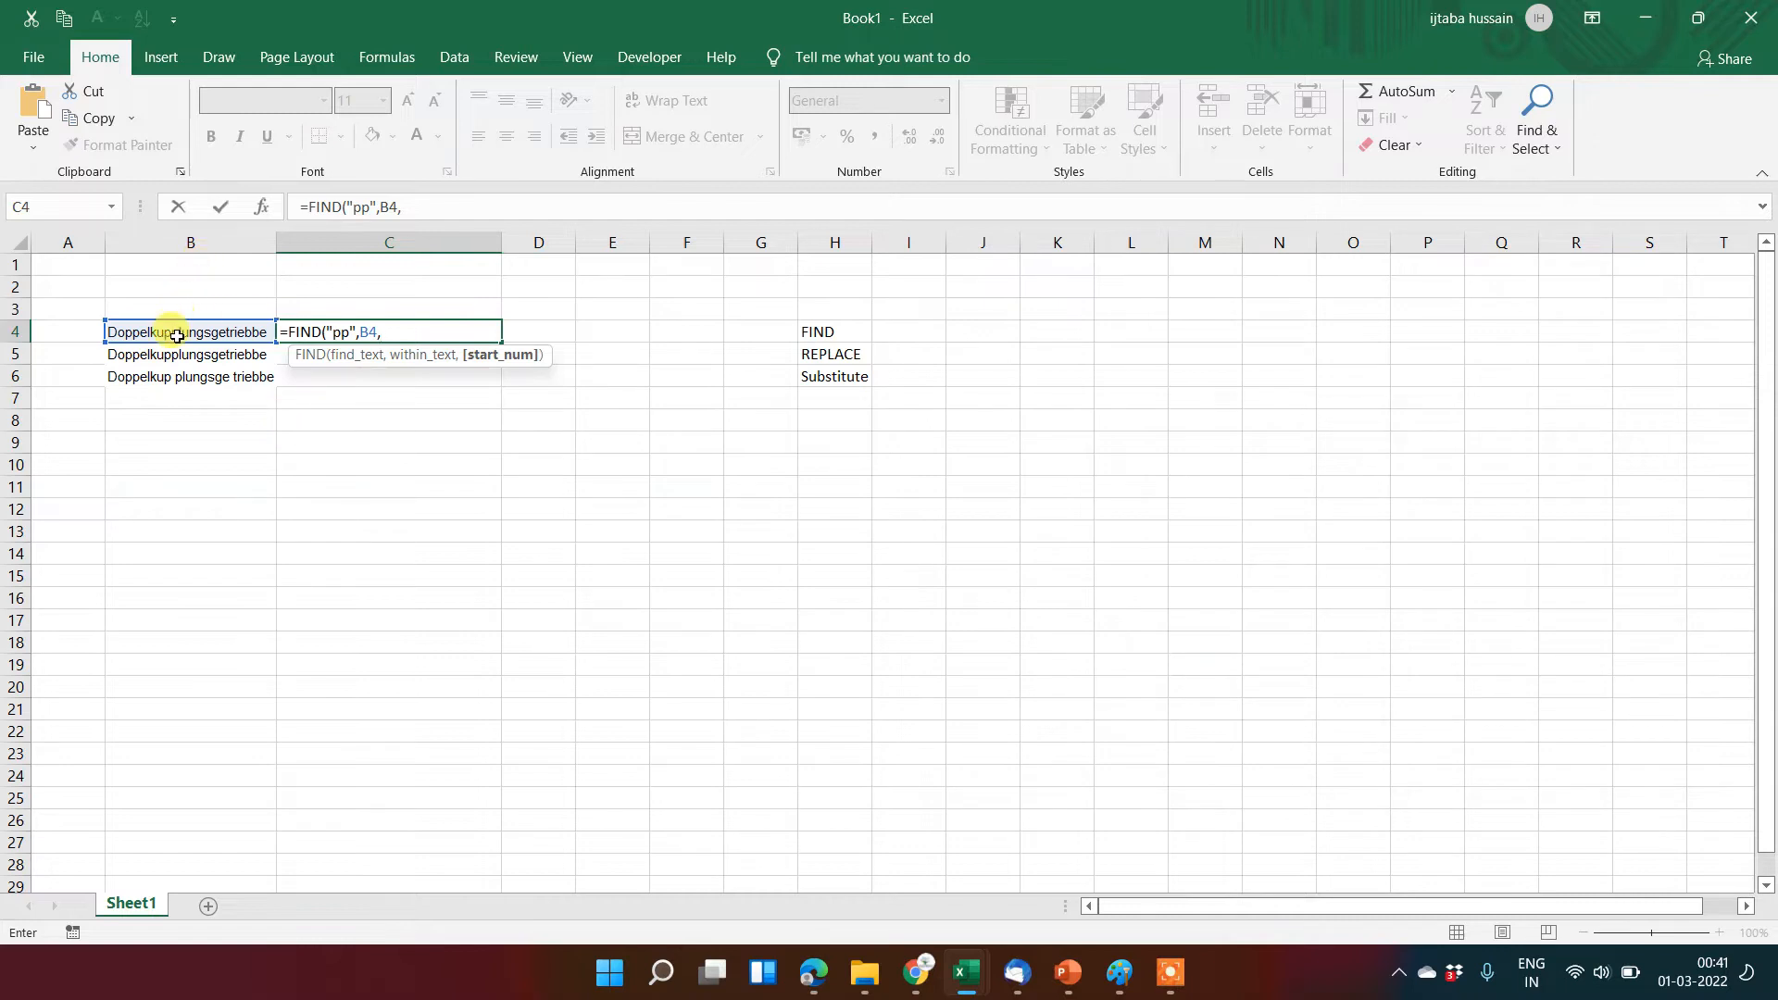
pyautogui.write('1)')
pyautogui.press('Return')
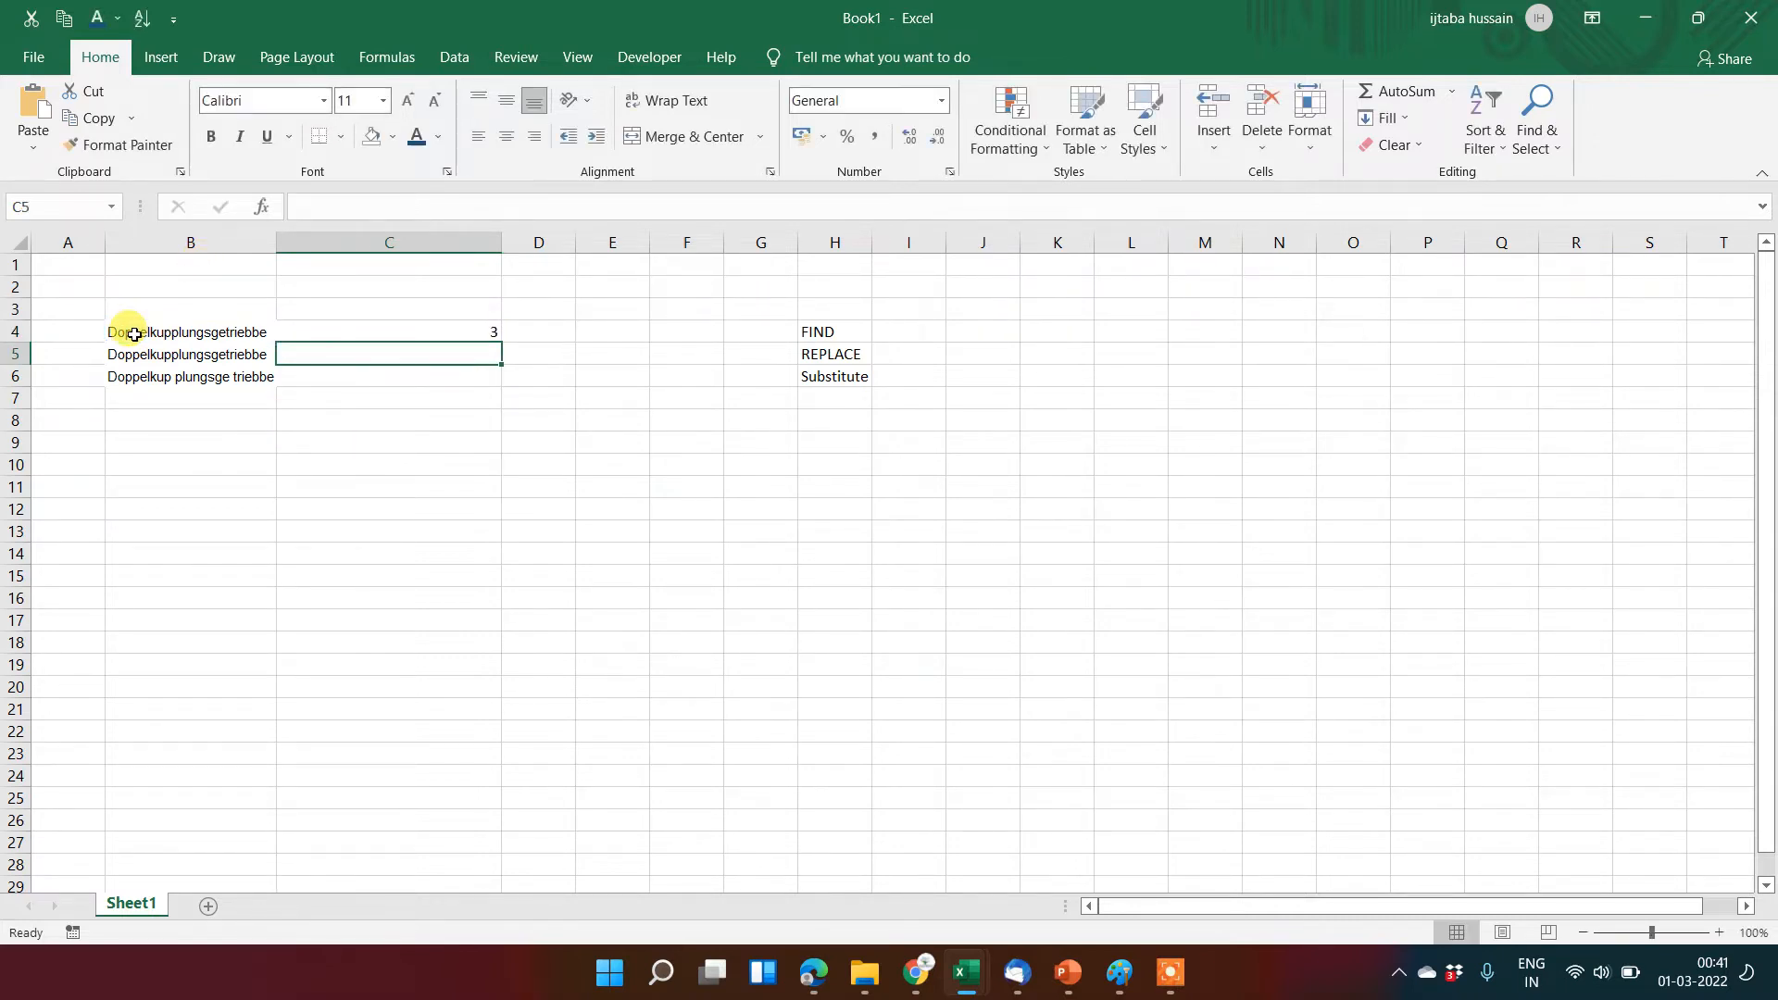
# Step: Examine where the first "pp" sits in the text of B4 to check the FIND formula's result
pyautogui.press('Up')
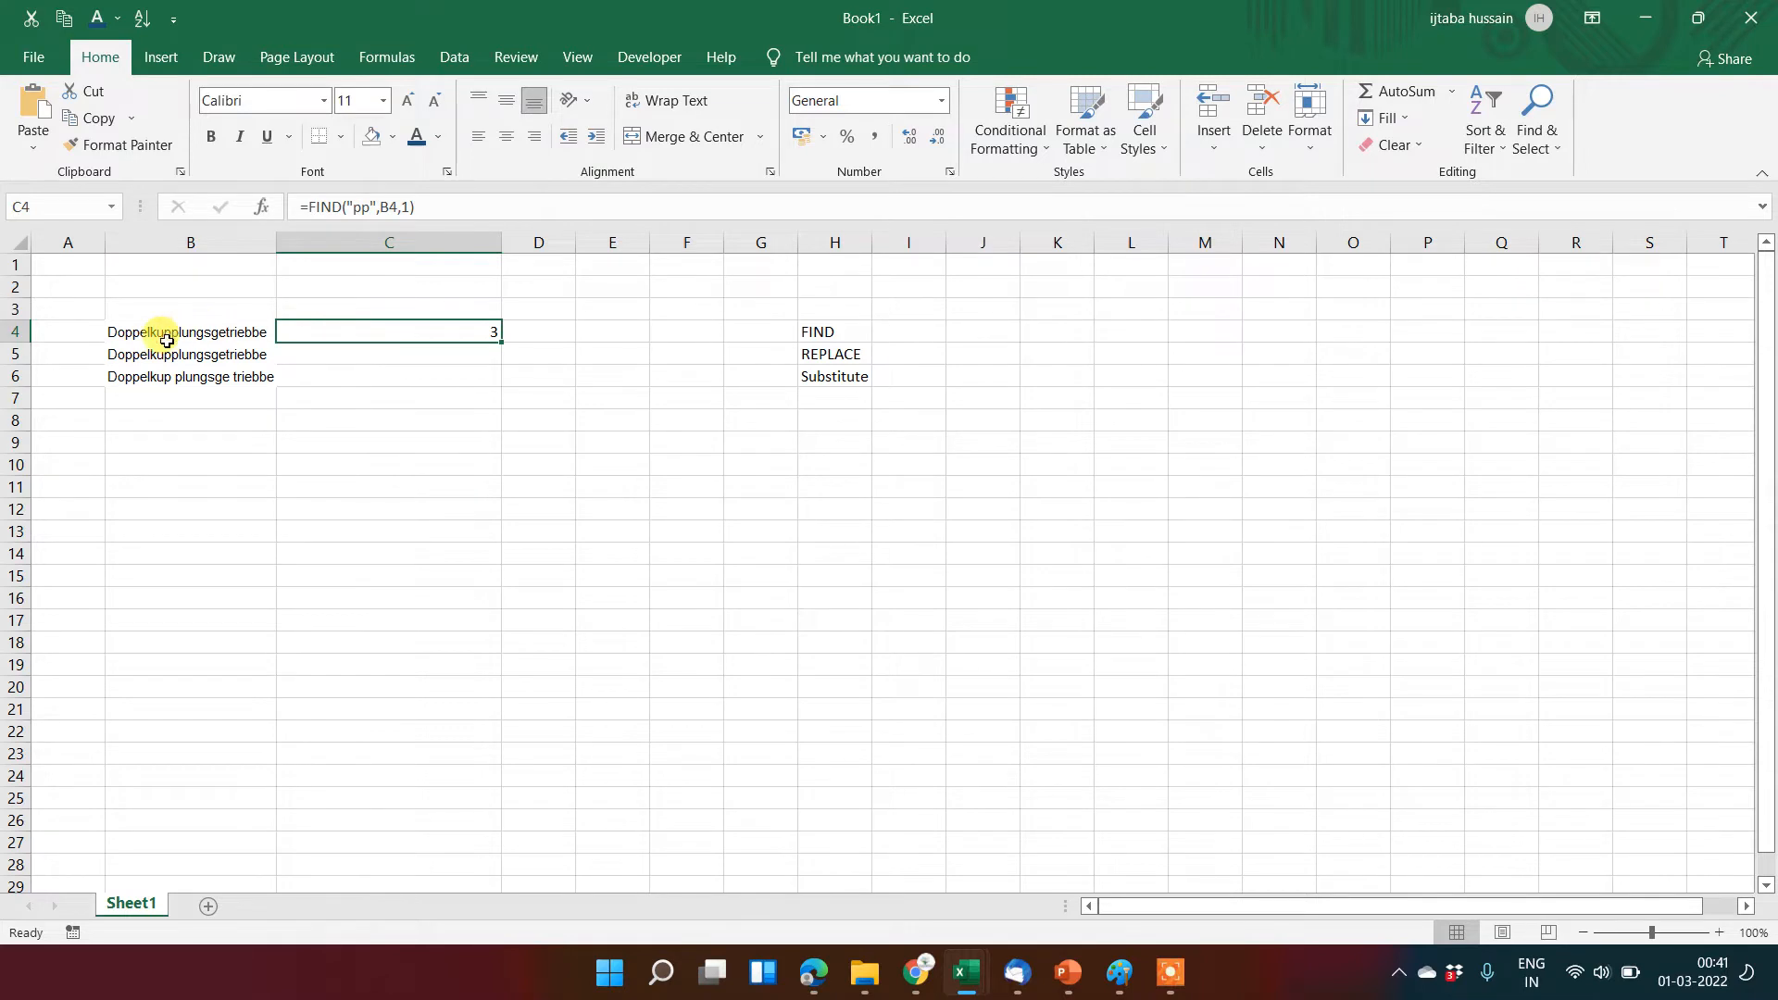
pyautogui.click(119, 333)
pyautogui.doubleClick(119, 333)
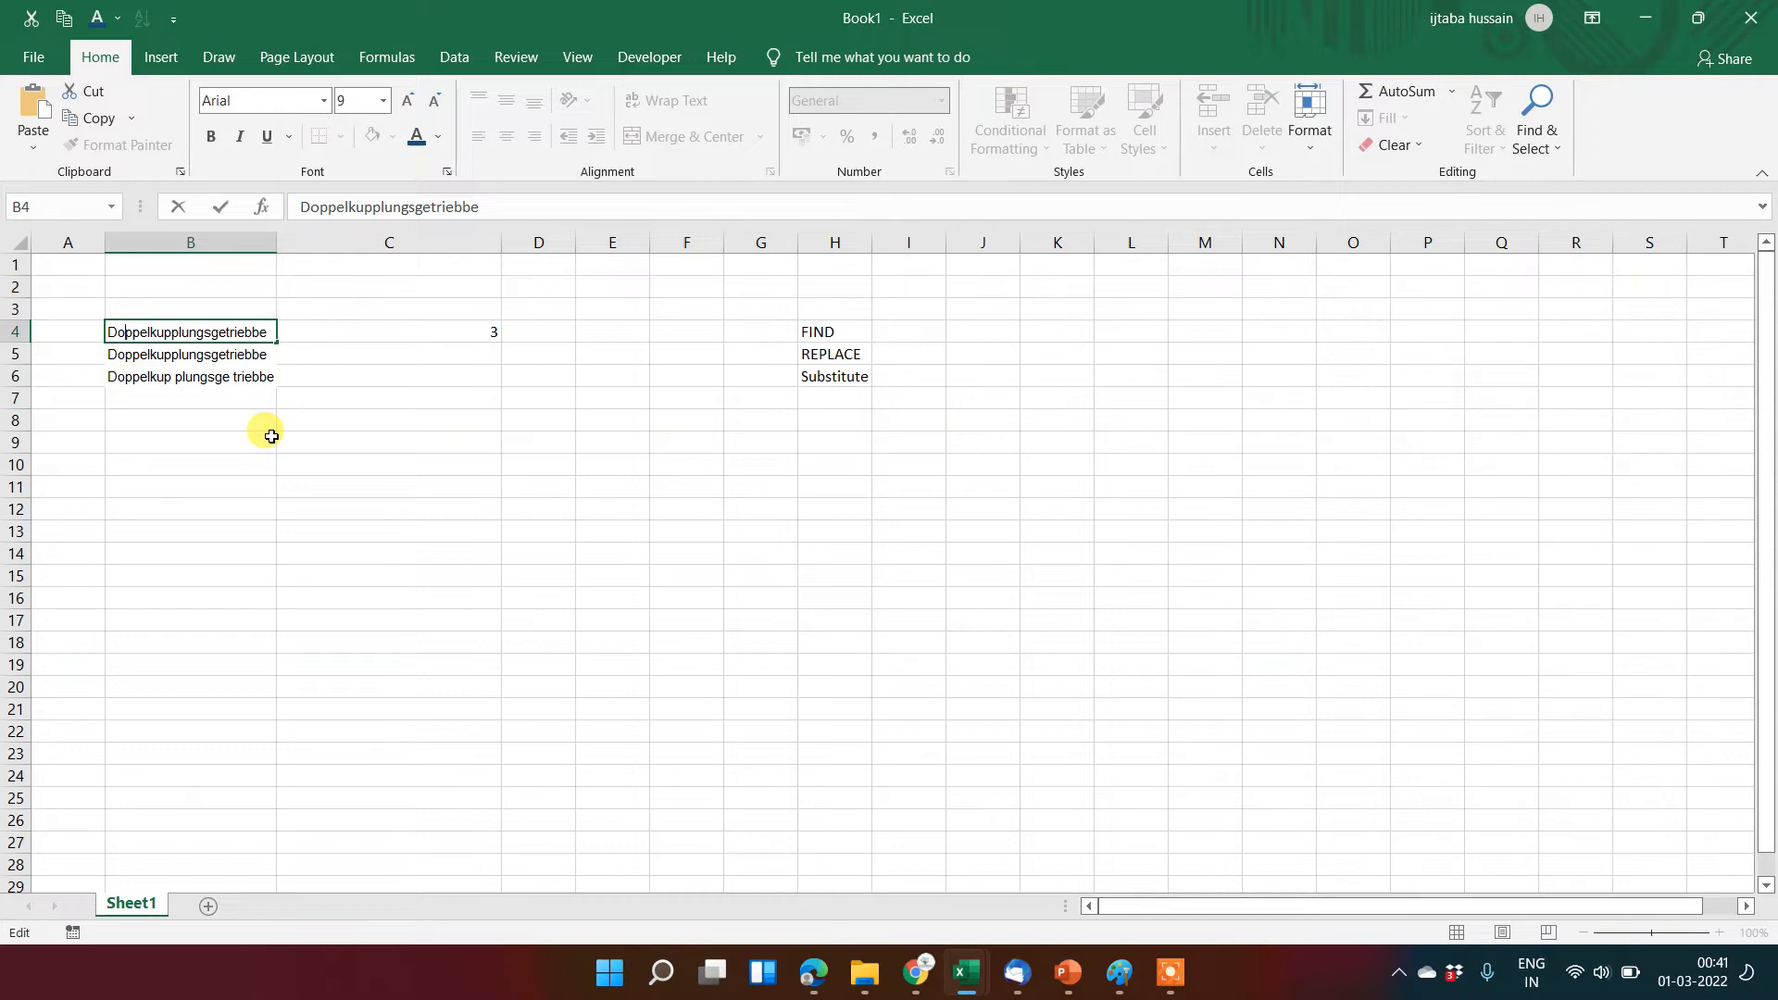
pyautogui.hotkey('shift', 'Right')
pyautogui.hotkey('shift', 'Right')
pyautogui.press('Return')
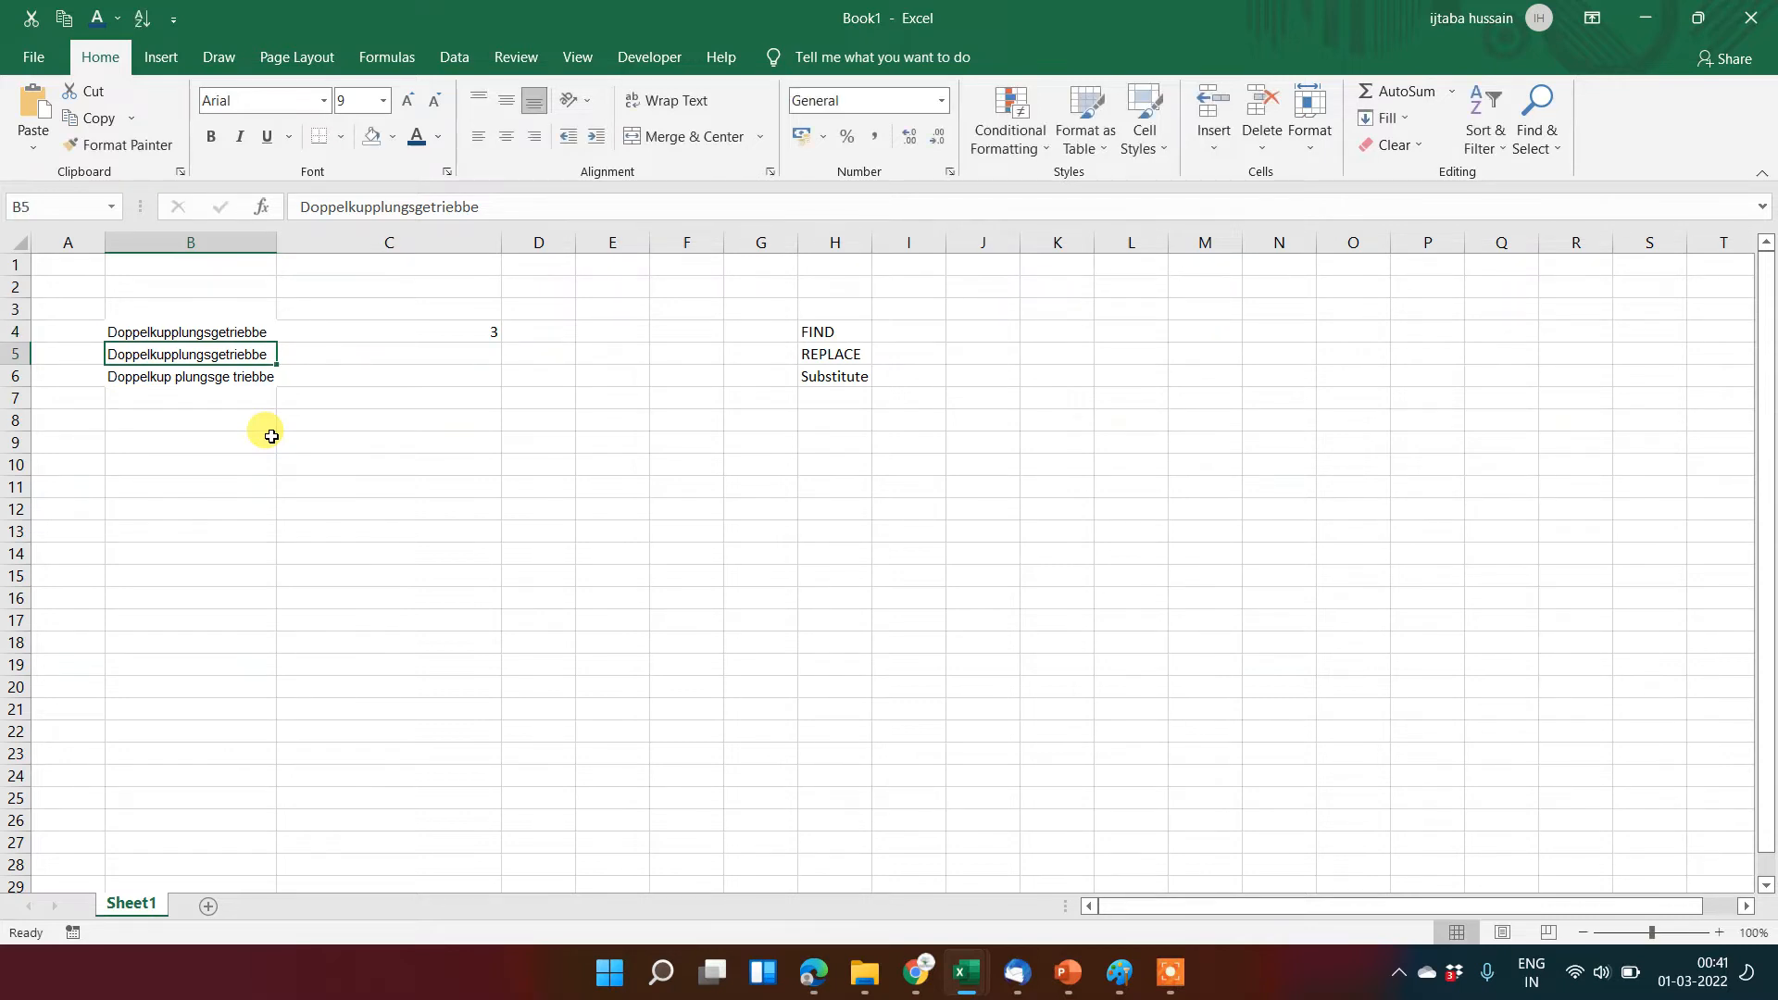
# Step: Set the start number of the FIND formula in C4 to 4
pyautogui.press('Up')
pyautogui.press('Right')
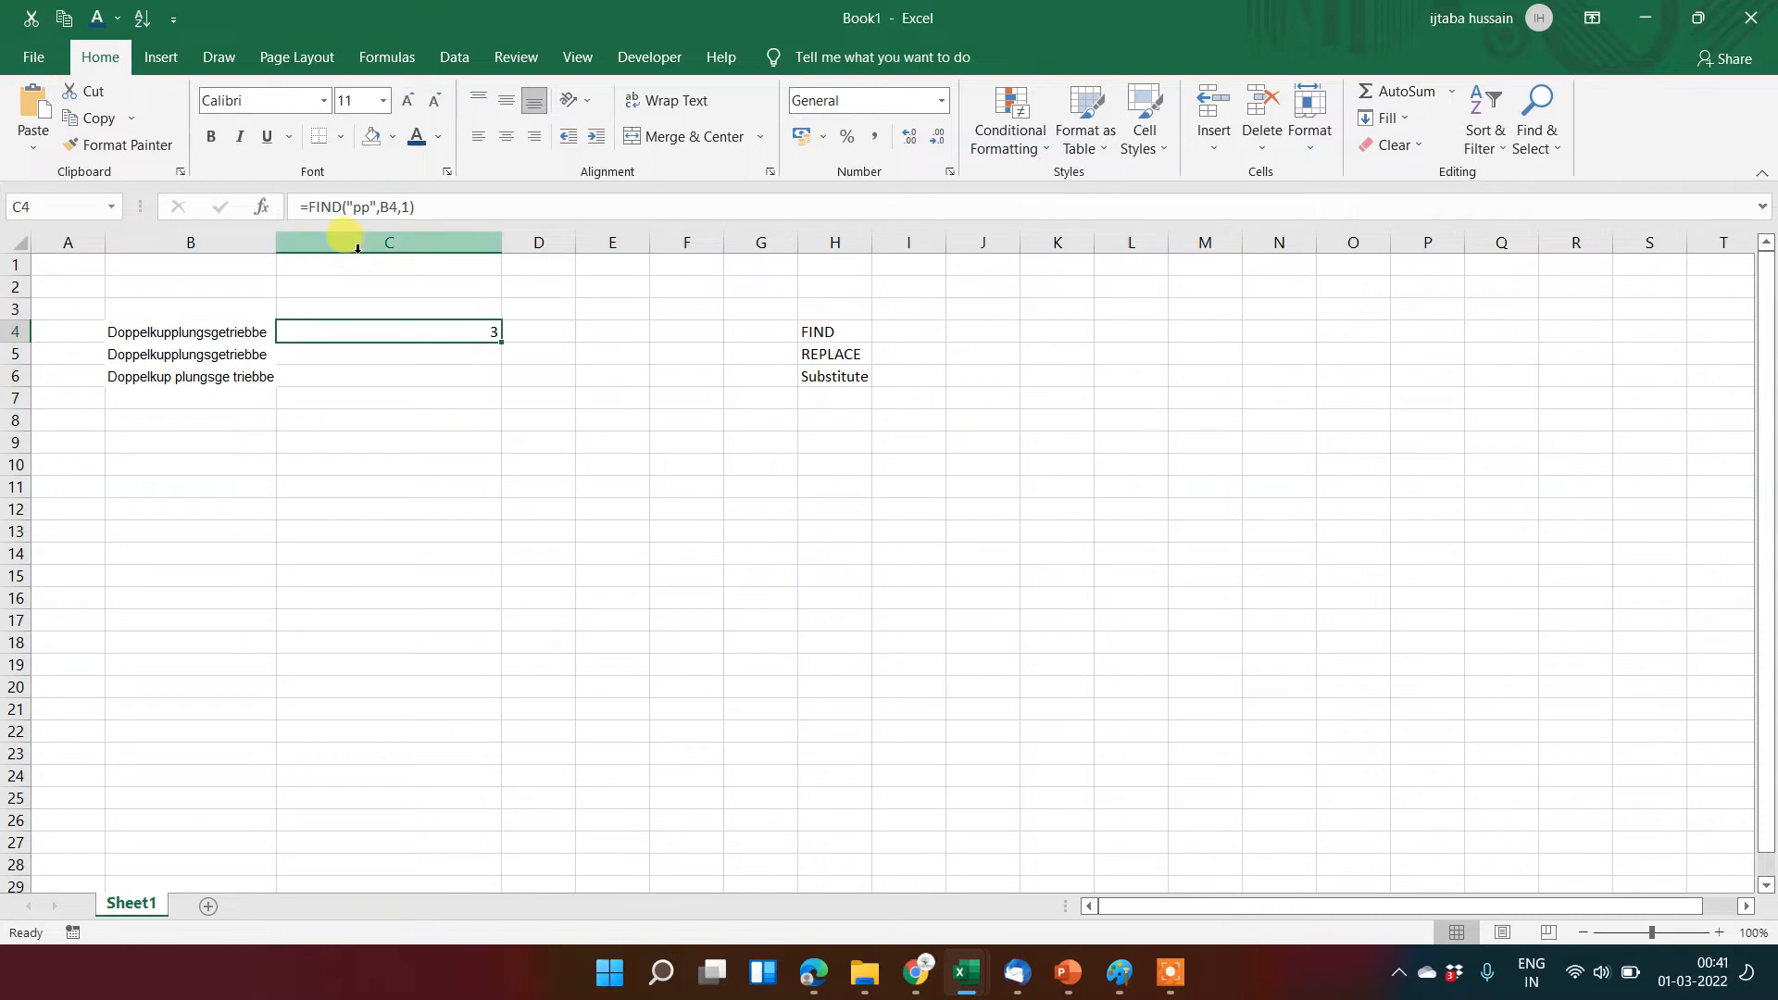
pyautogui.click(408, 207)
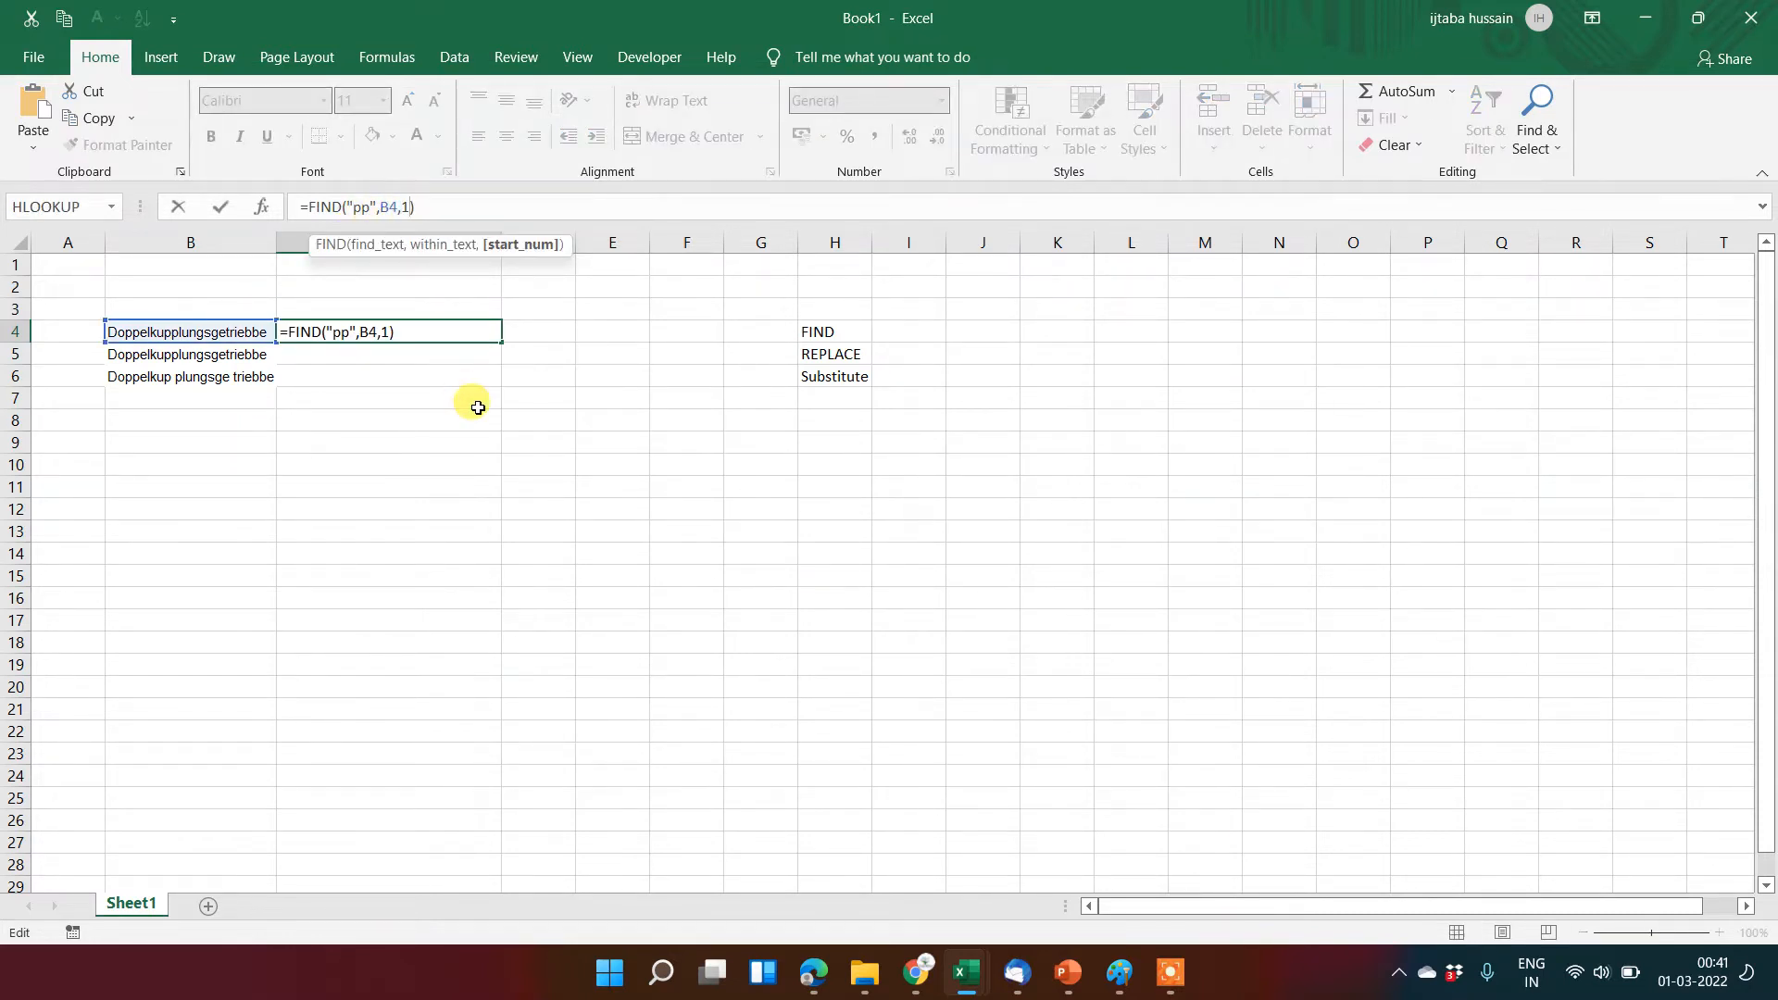
pyautogui.press('BackSpace')
pyautogui.write('4')
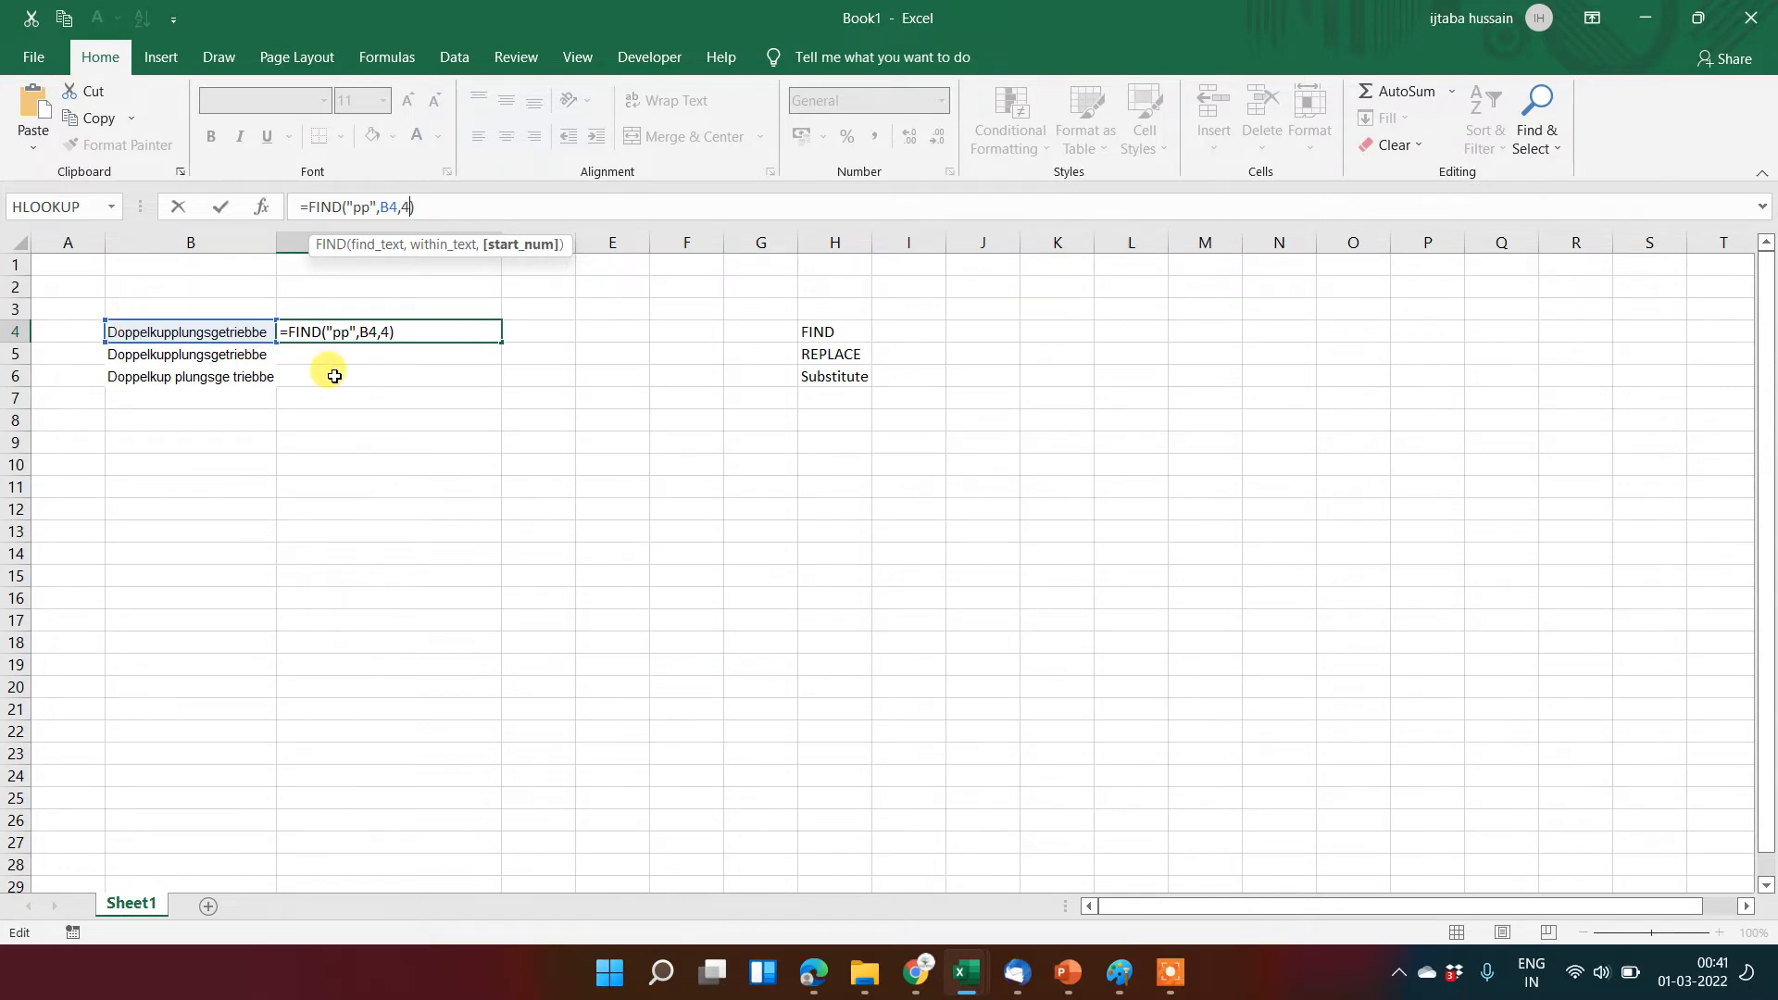
pyautogui.press('Return')
pyautogui.press('Up')
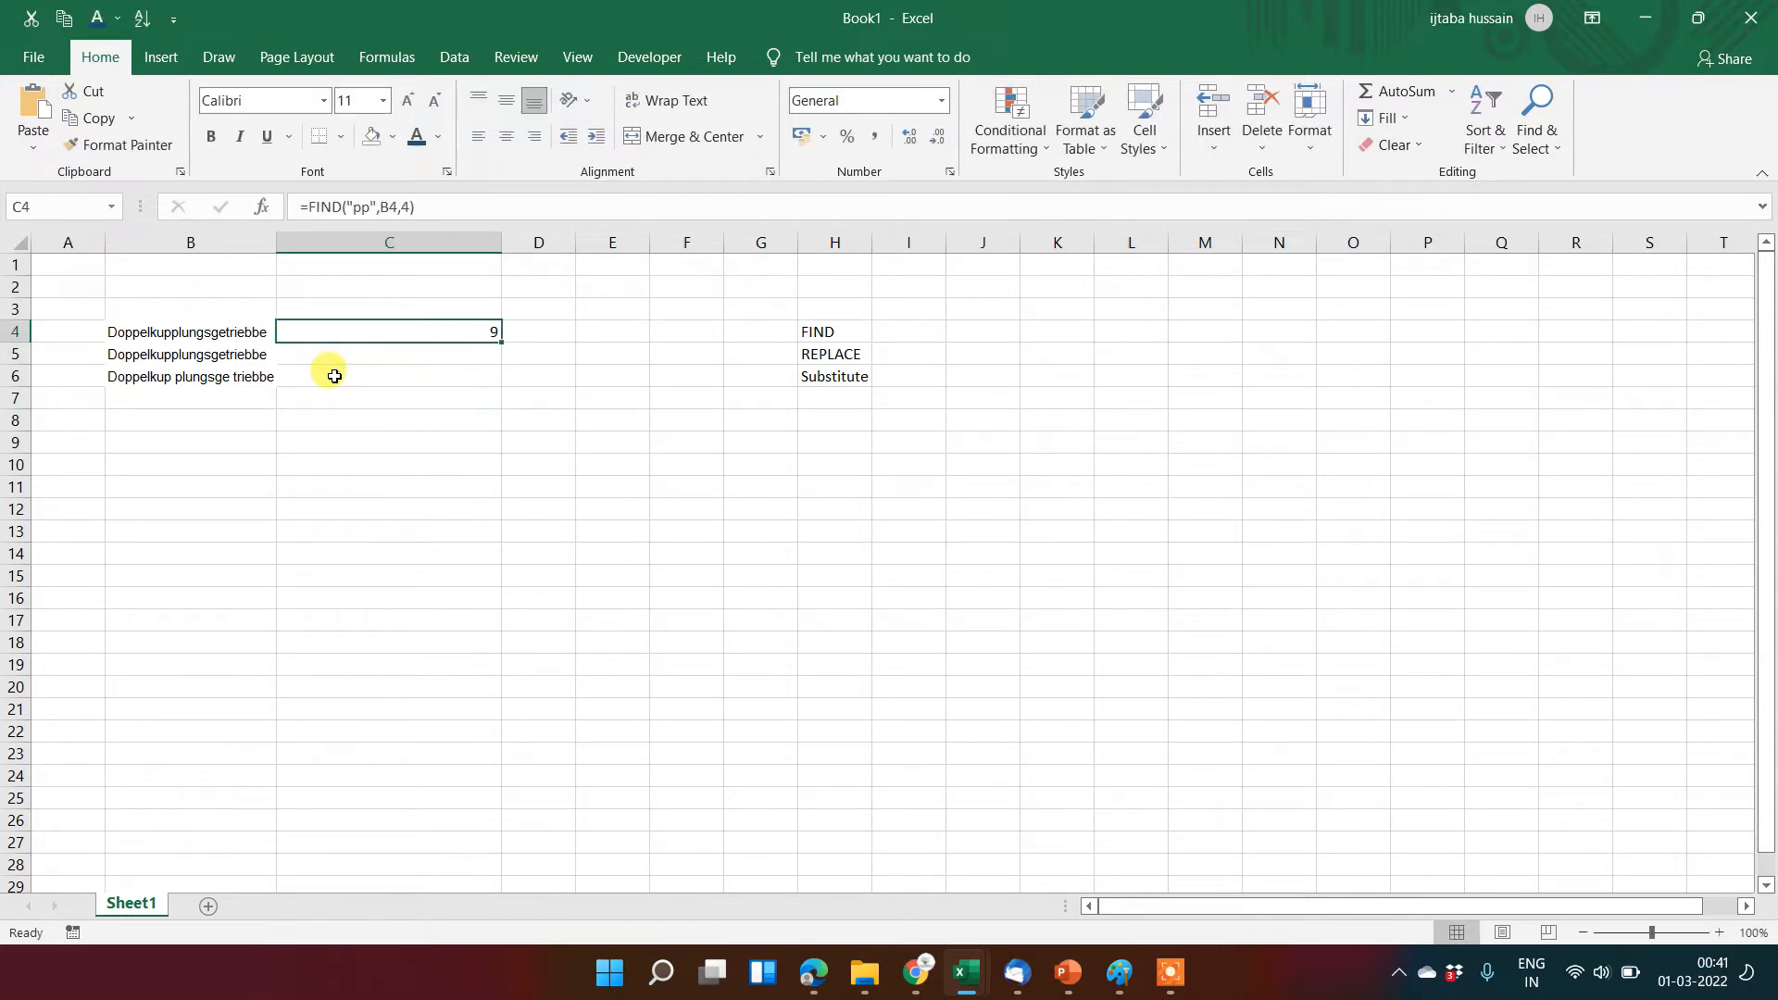
# Step: Examine the characters of the text in B4 up to the second "pp", leaving the text as it is
pyautogui.click(112, 333)
pyautogui.click(102, 334)
pyautogui.doubleClick(112, 334)
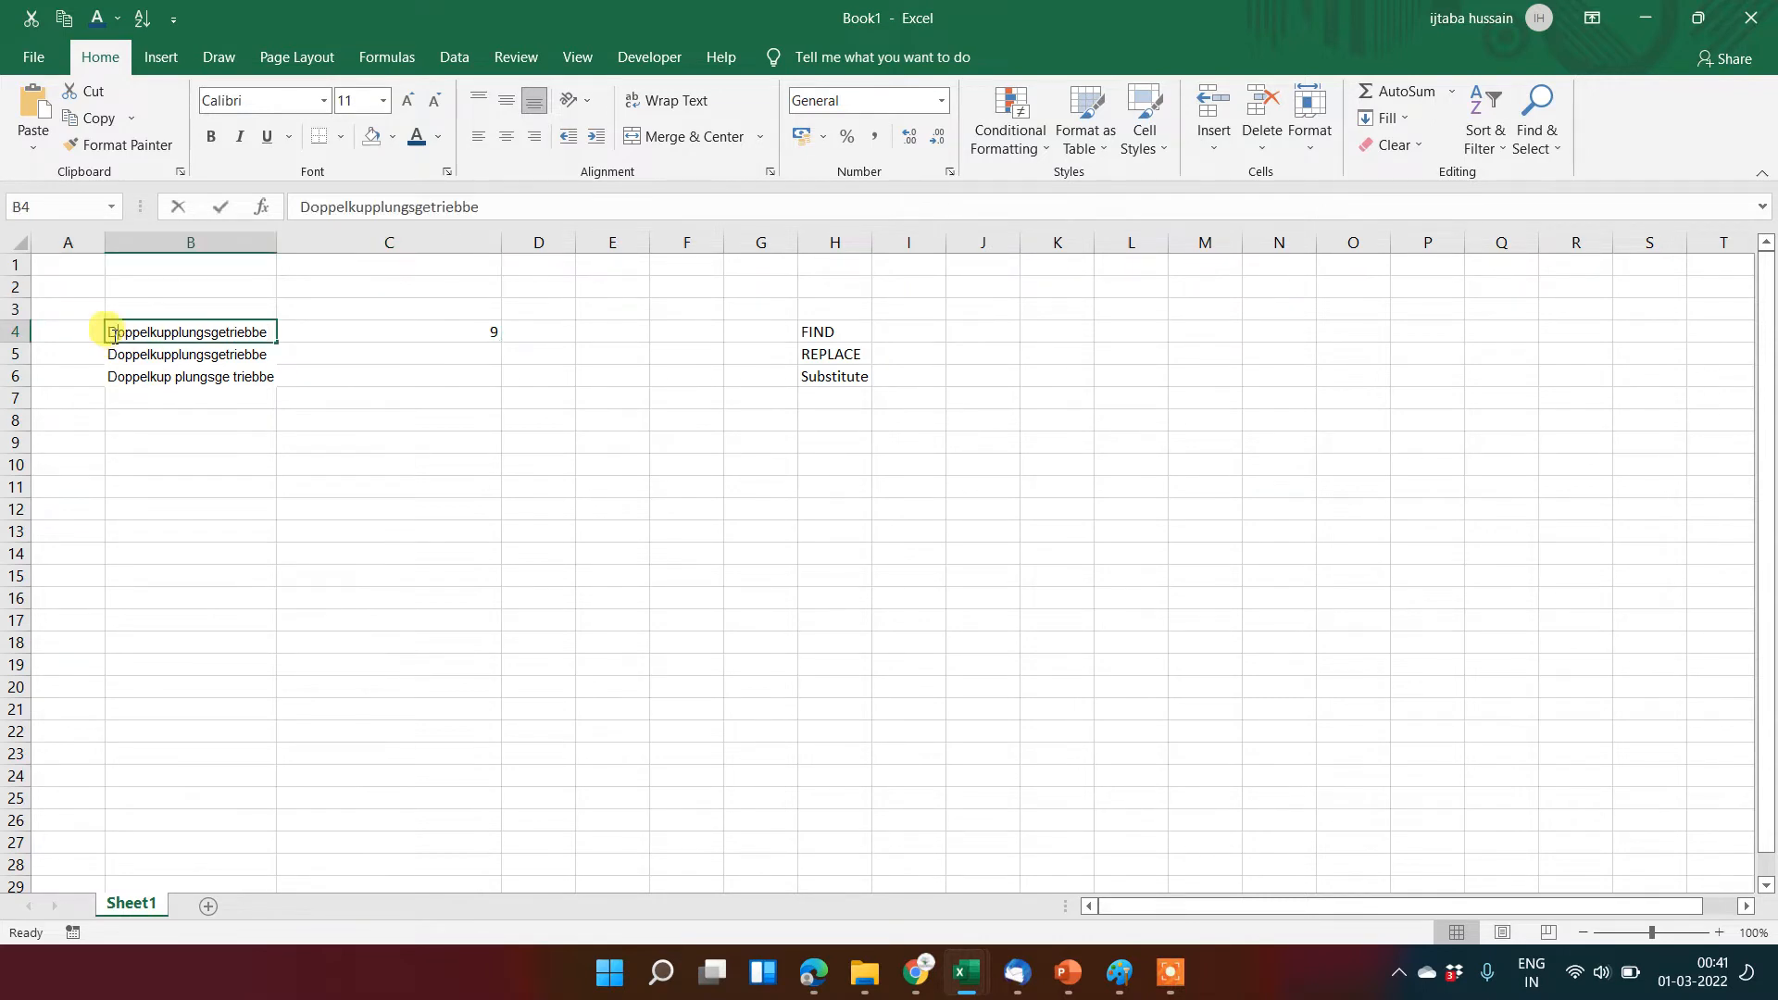
pyautogui.press('Right')
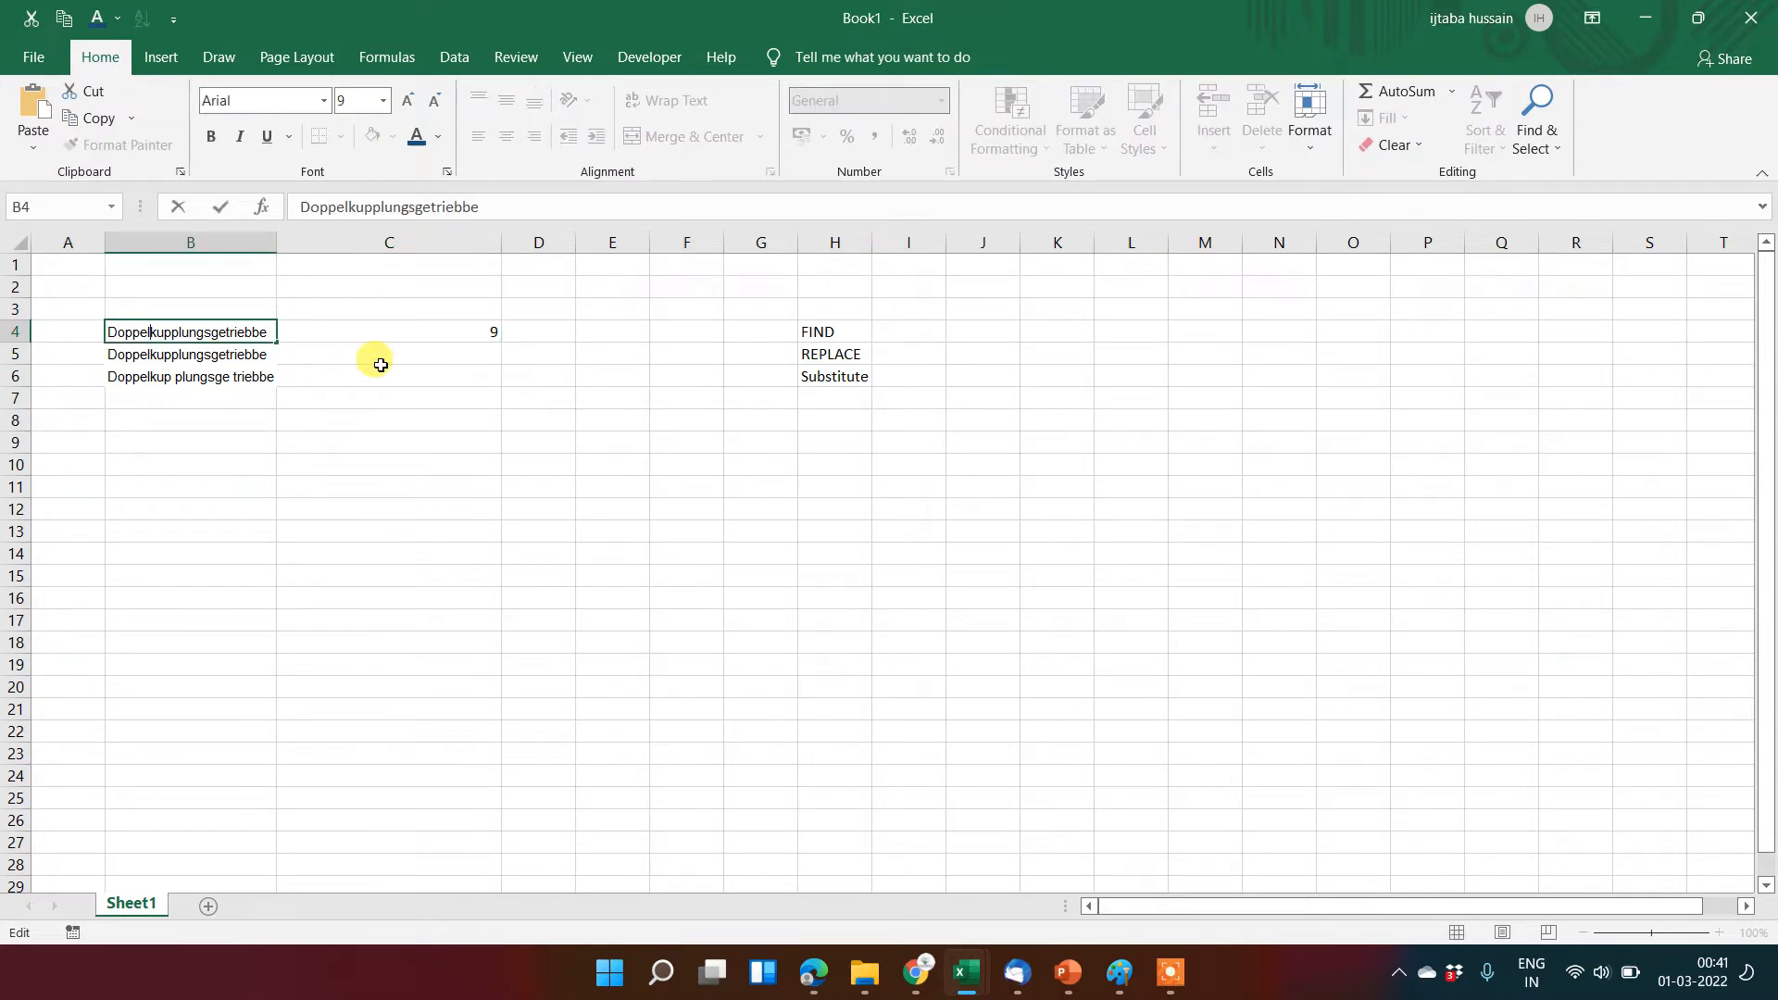
pyautogui.hotkey('shift', 'Right')
pyautogui.hotkey('shift', 'Right')
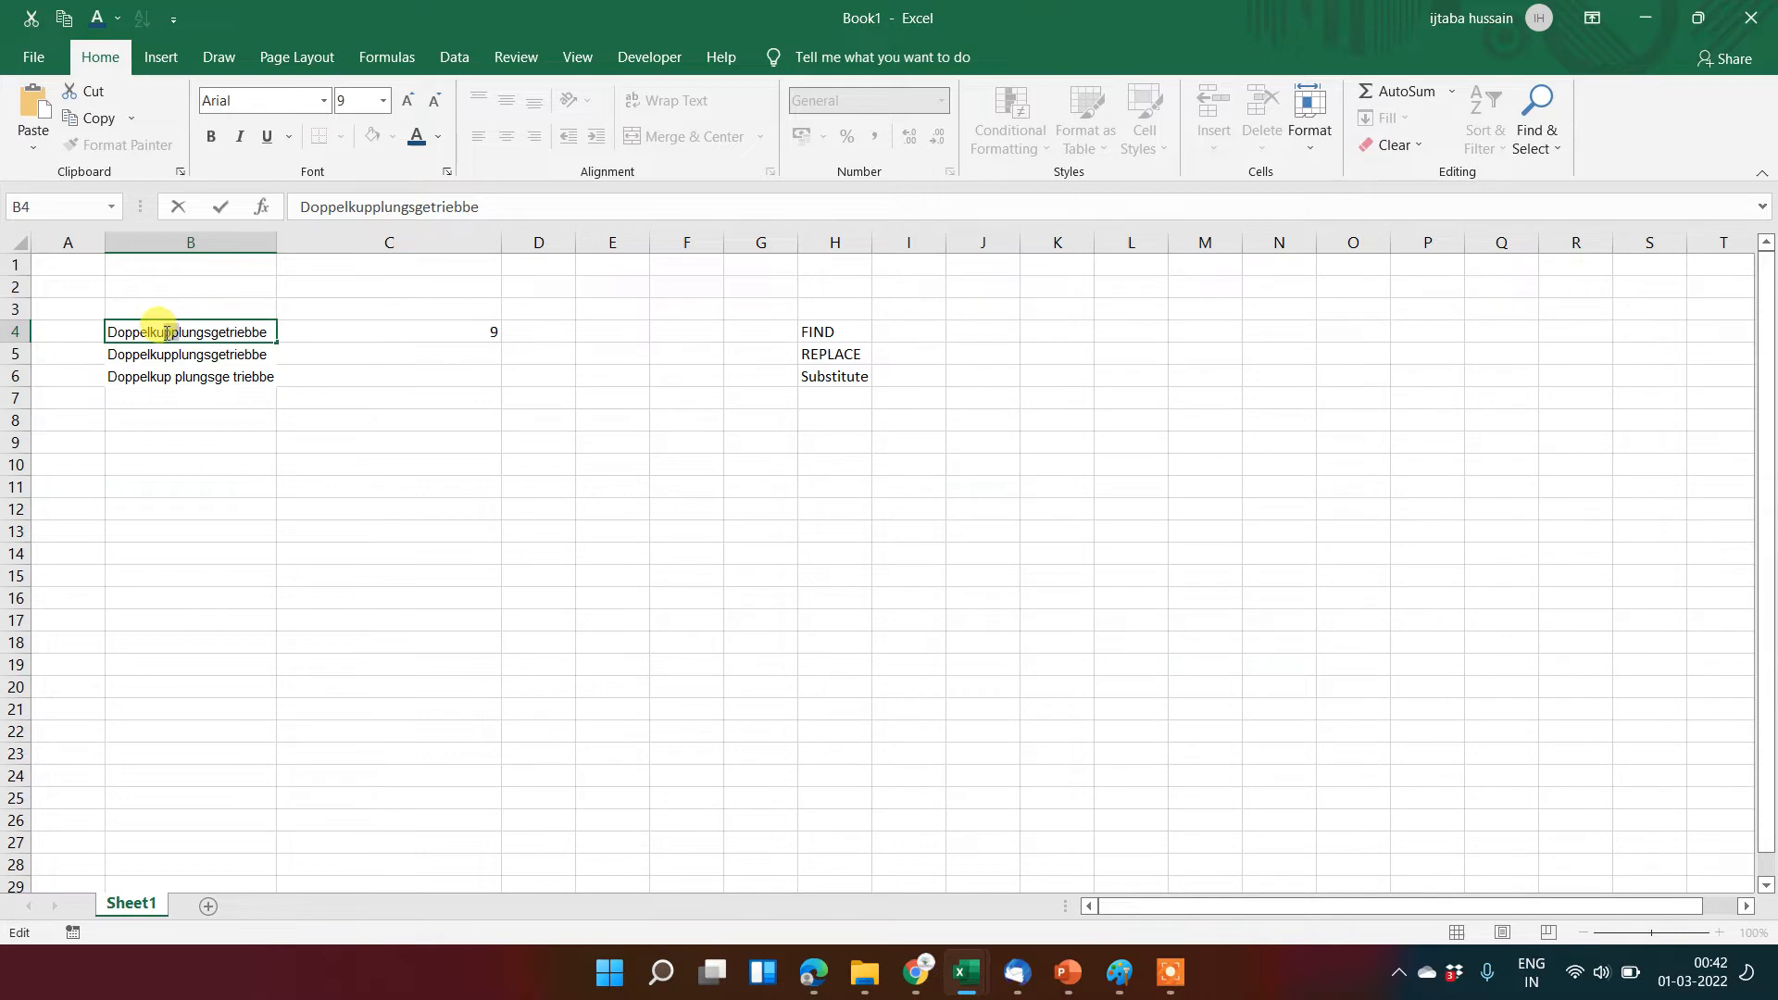
pyautogui.click(166, 333)
pyautogui.hotkey('shift', 'Left')
pyautogui.hotkey('shift', 'Left')
pyautogui.hotkey('shift', 'Left')
pyautogui.hotkey('shift', 'Left')
pyautogui.hotkey('shift', 'Left')
pyautogui.hotkey('shift', 'Left')
pyautogui.hotkey('shift', 'Left')
pyautogui.hotkey('shift', 'Left')
pyautogui.press('Left')
pyautogui.press('Return')
# Step: Set the start number of the FIND formula in C4 back to 1
pyautogui.press('Up')
pyautogui.press('Right')
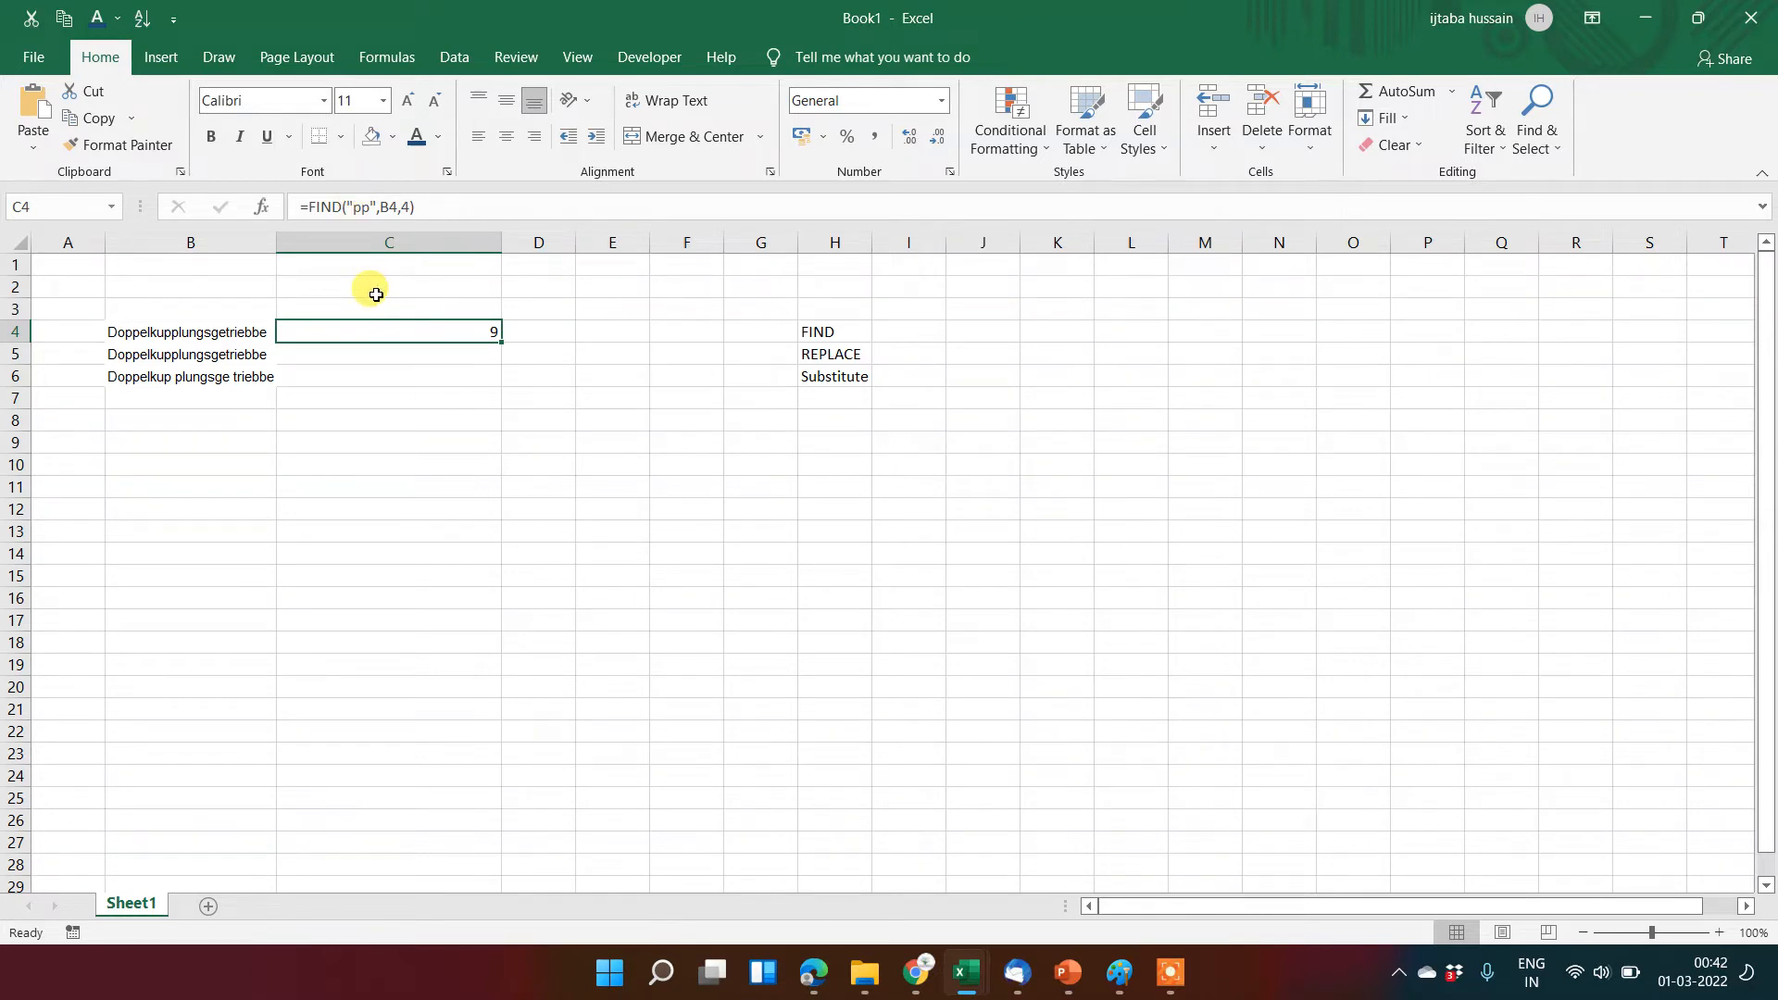
pyautogui.click(406, 206)
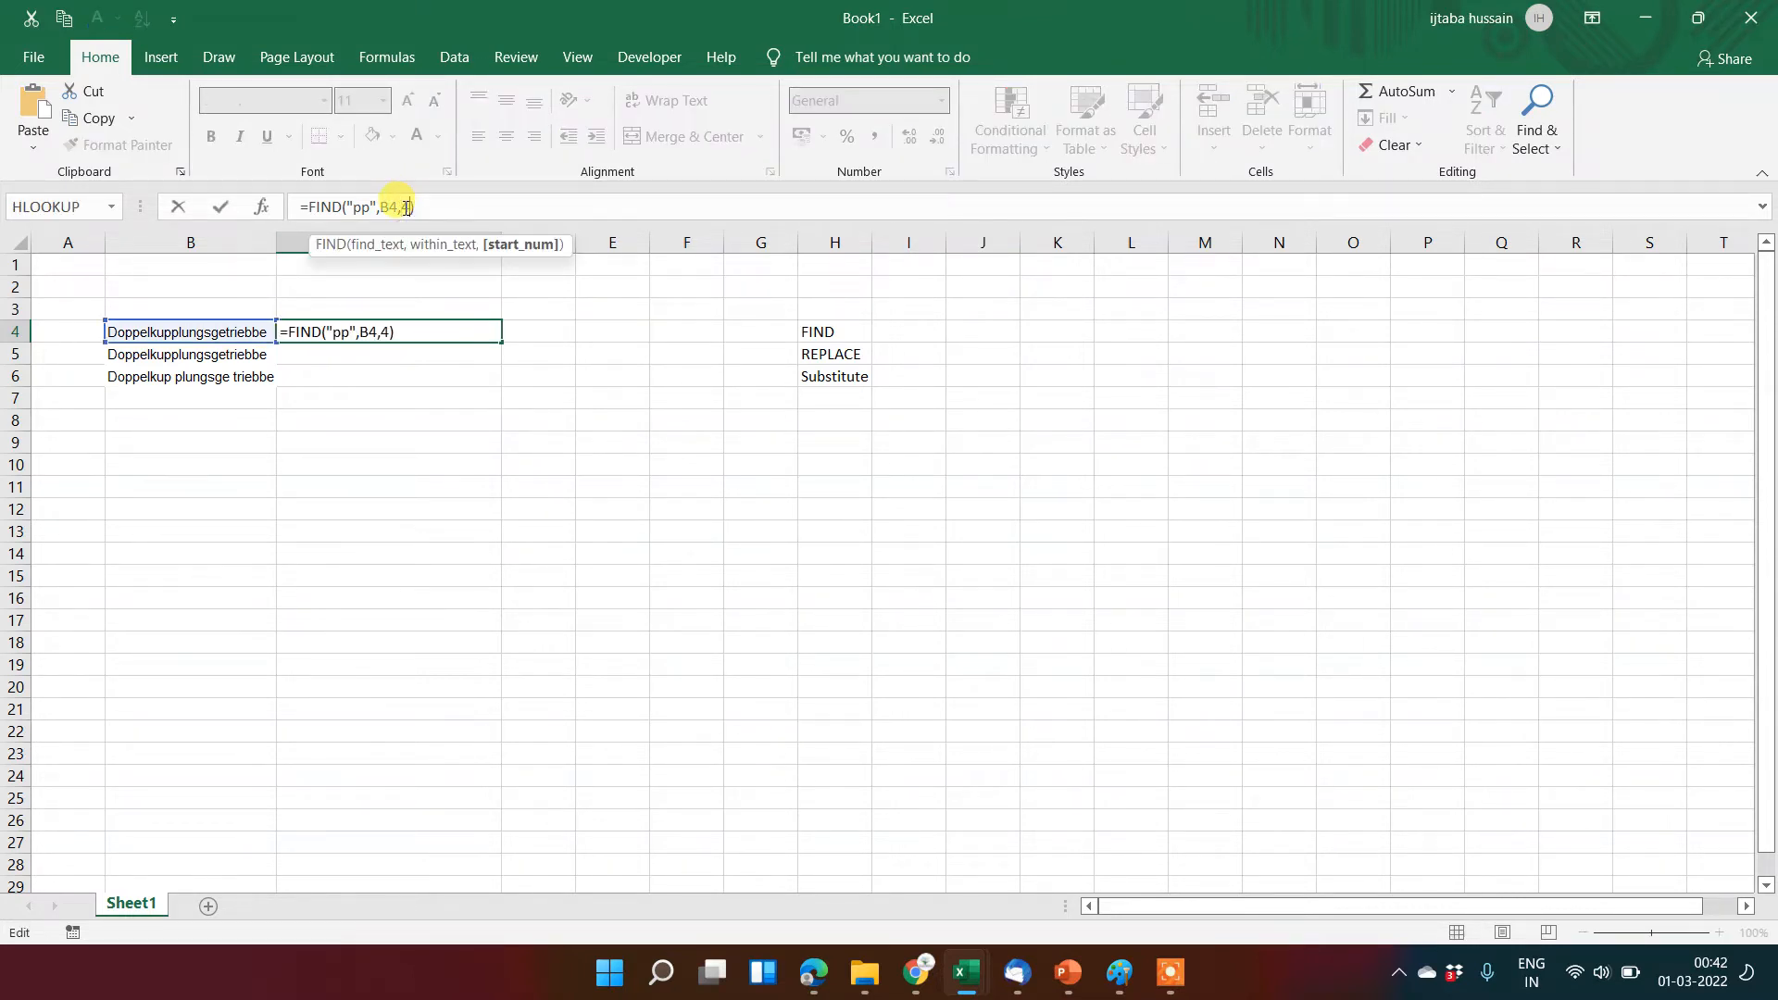
pyautogui.press('Delete')
pyautogui.write('1')
pyautogui.press('Return')
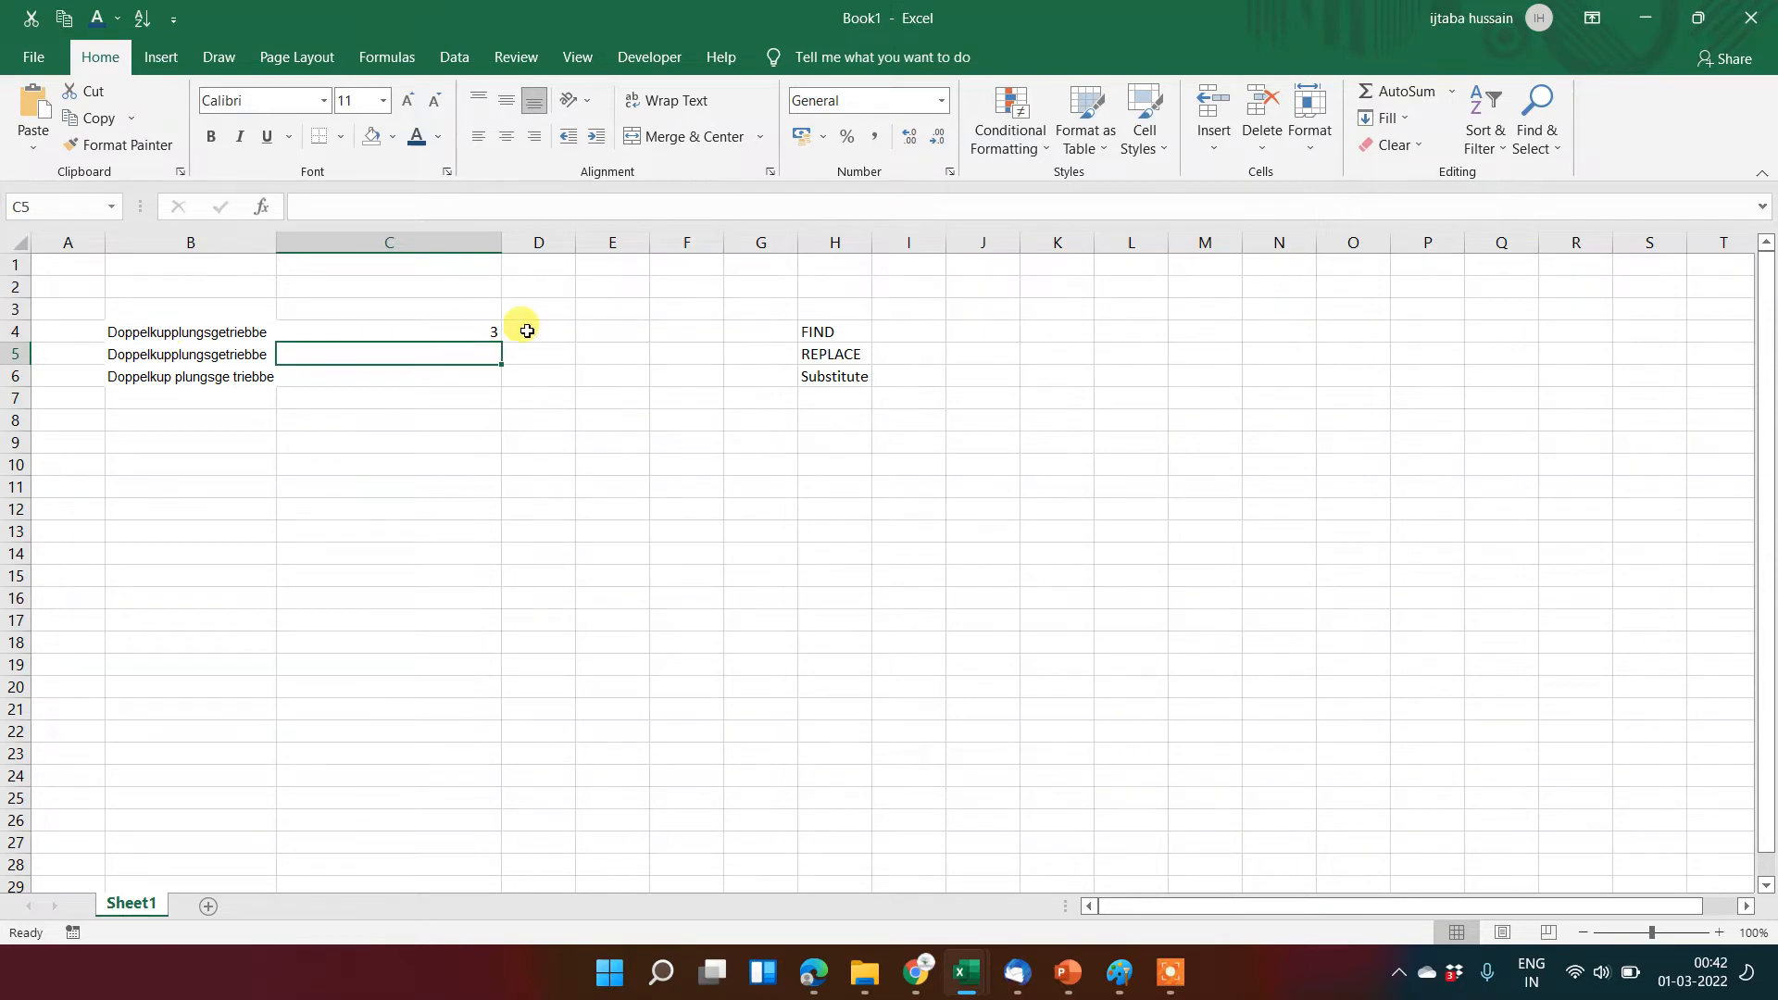
# Step: Replace the formula in C4 with =REPLACE(B4,1,3,"Top") to swap the first three characters of B4 for "Top"
pyautogui.press('Up')
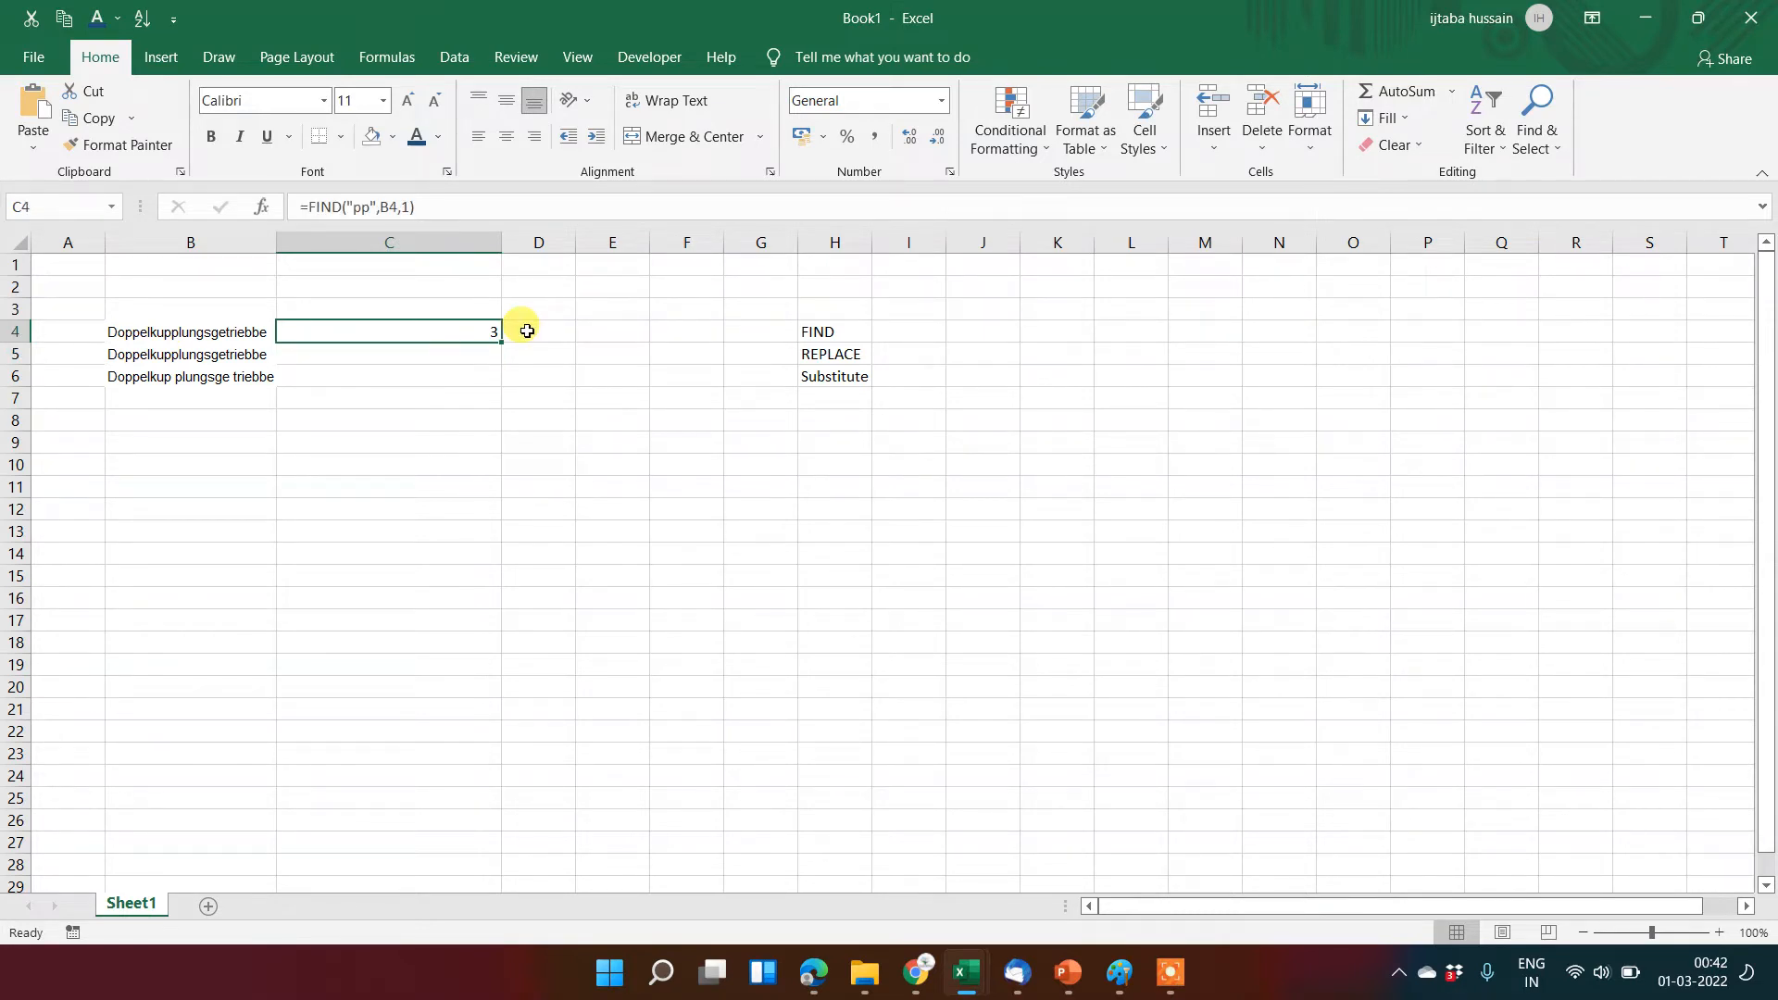
pyautogui.press('Delete')
pyautogui.write('=replace')
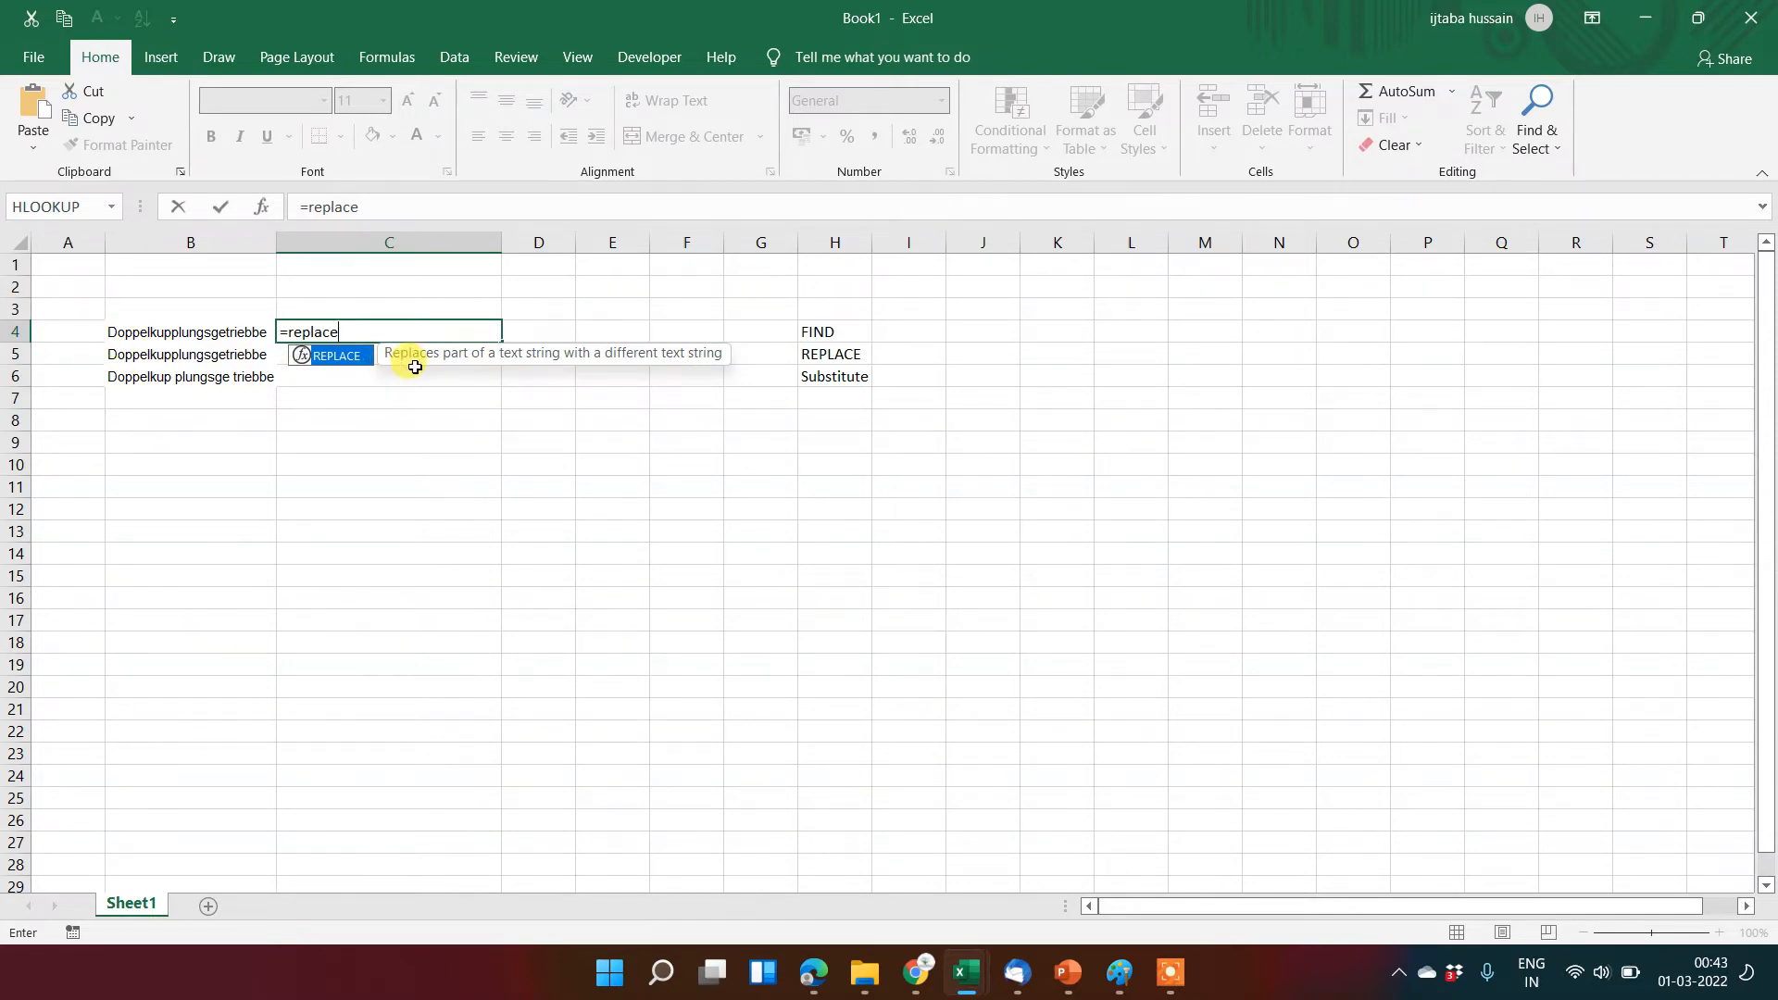
pyautogui.press('Tab')
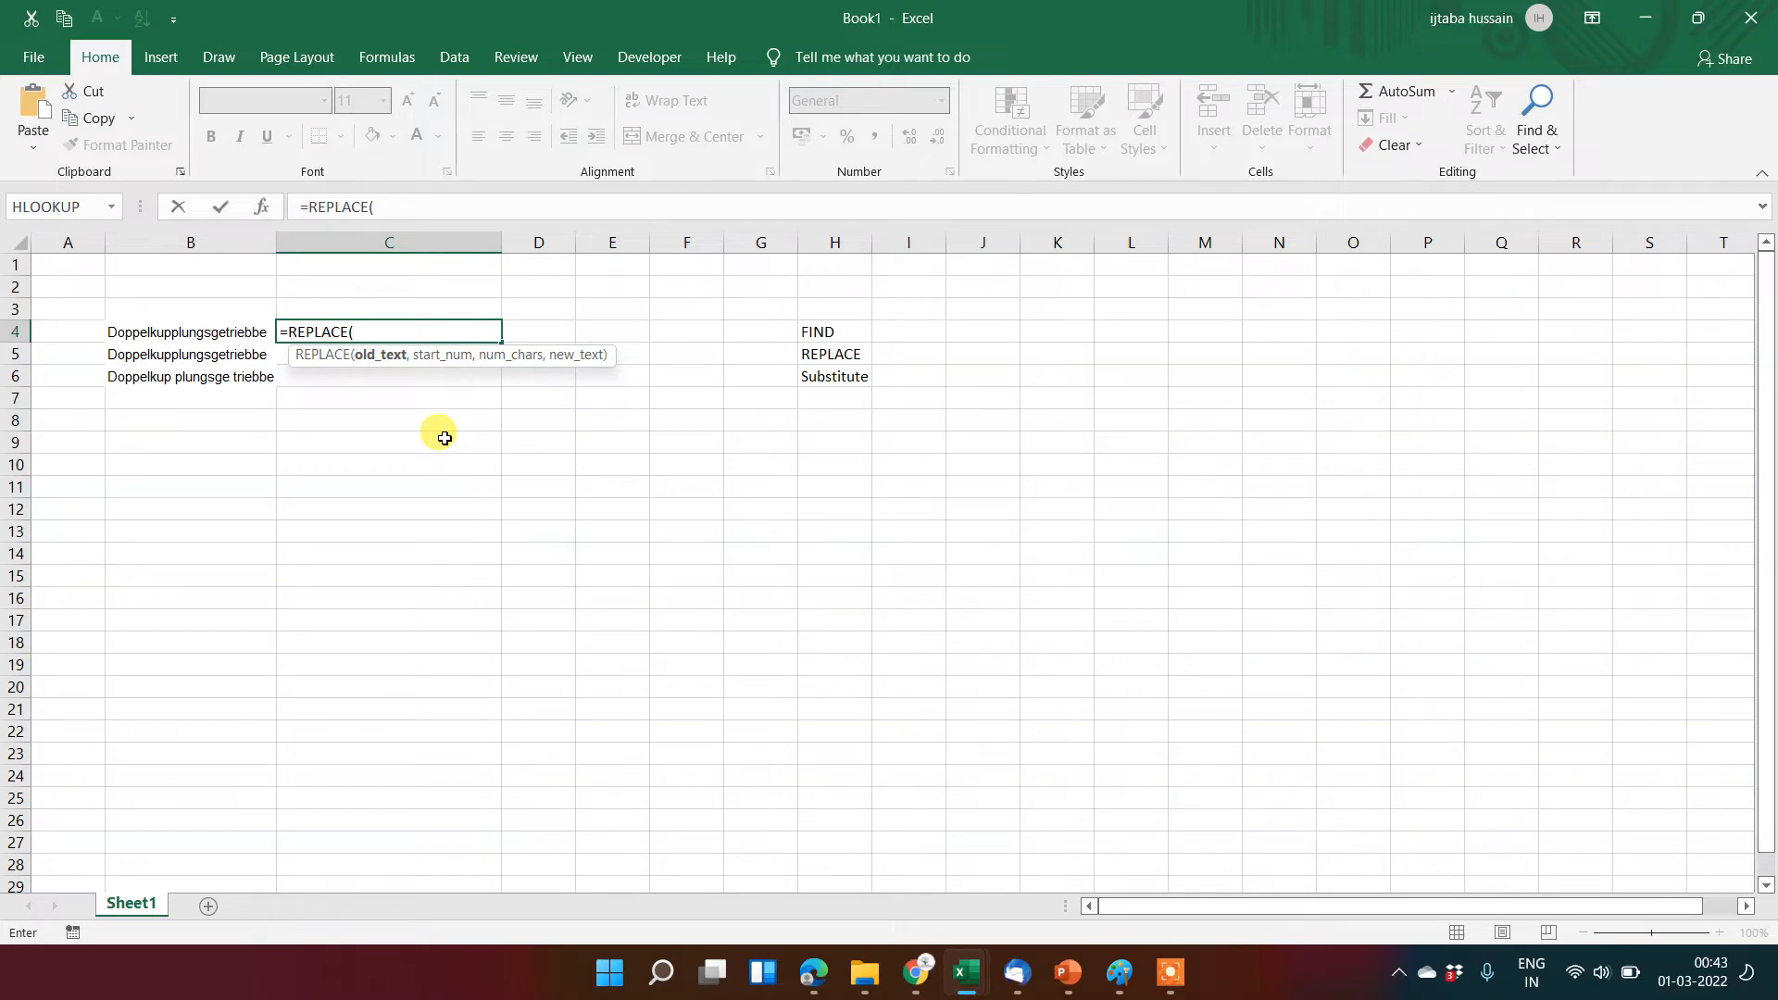
pyautogui.click(129, 334)
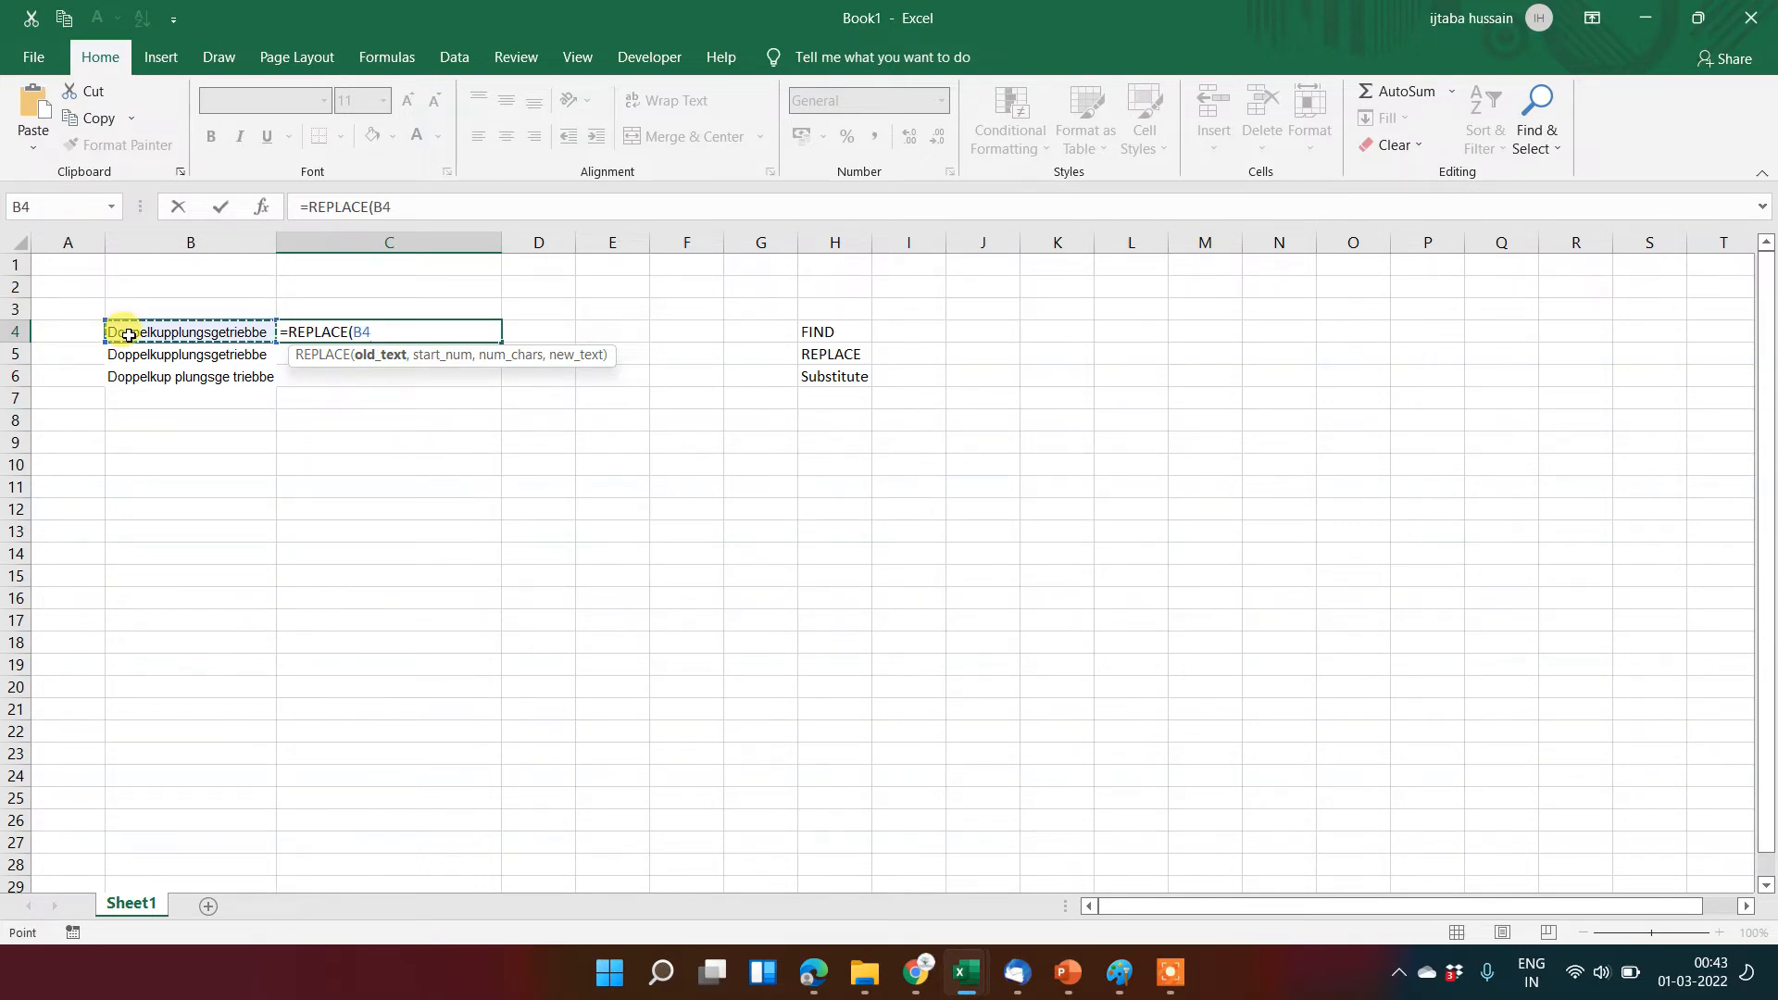
pyautogui.write(',')
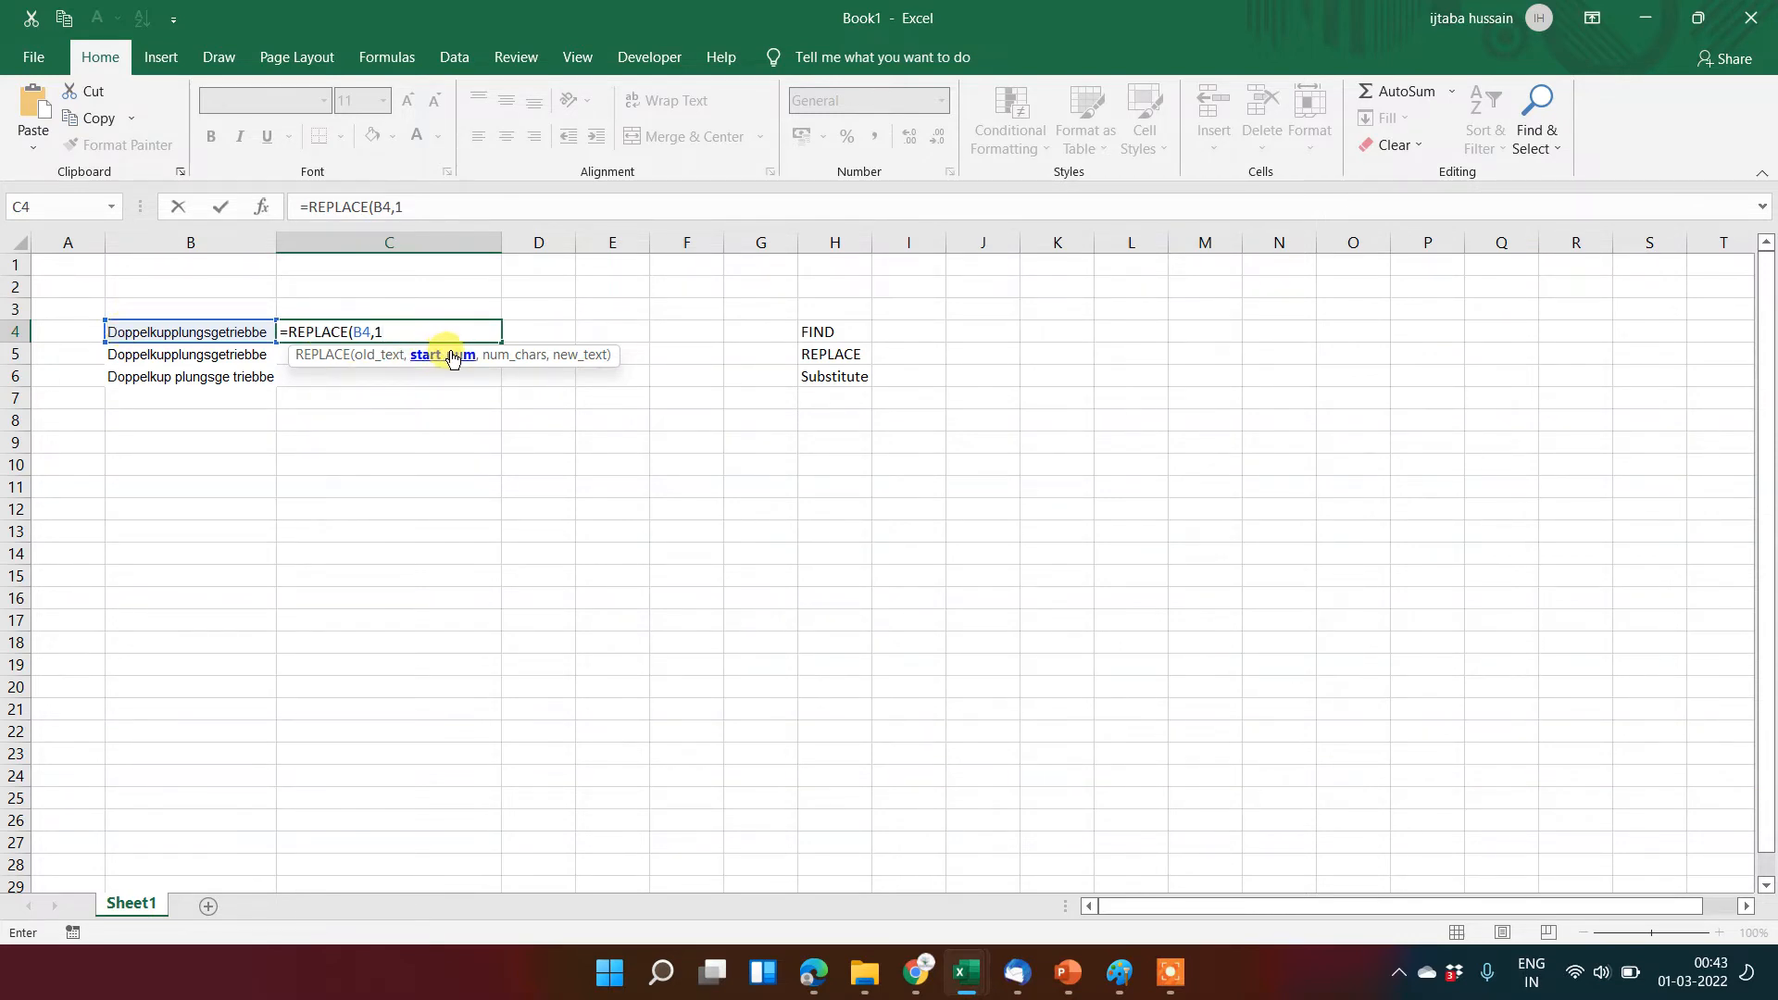
pyautogui.write('1,')
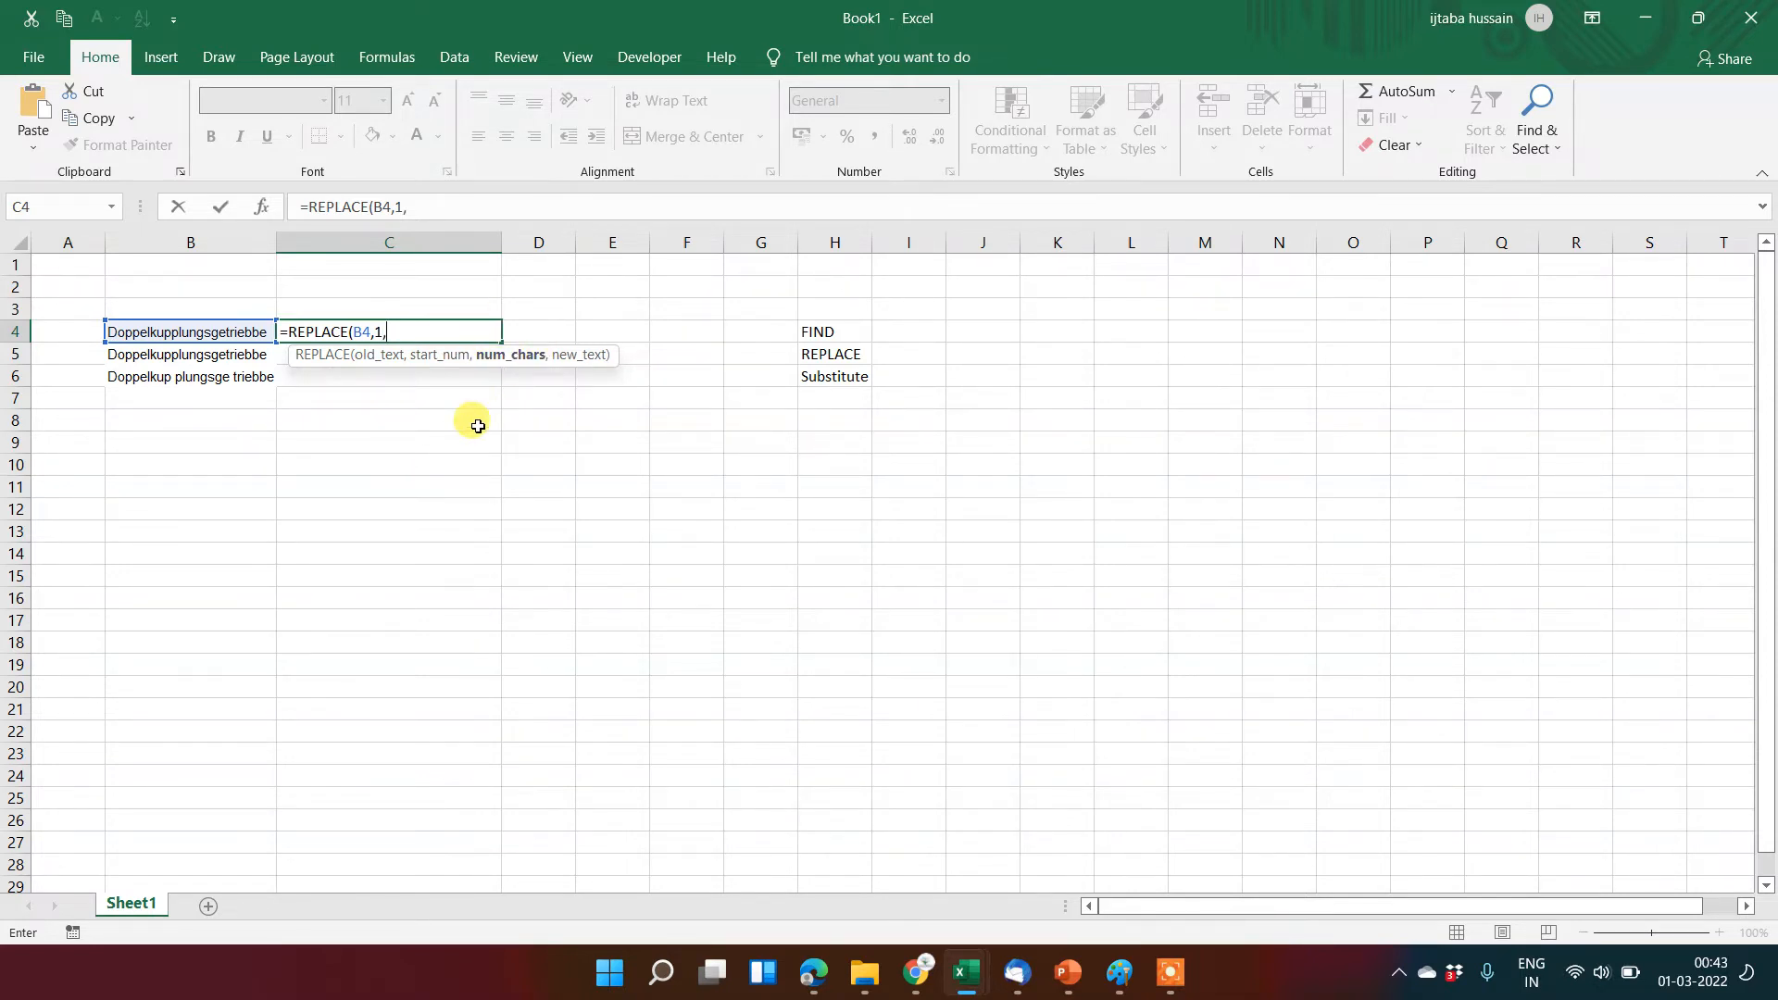
pyautogui.write('3,"Top')
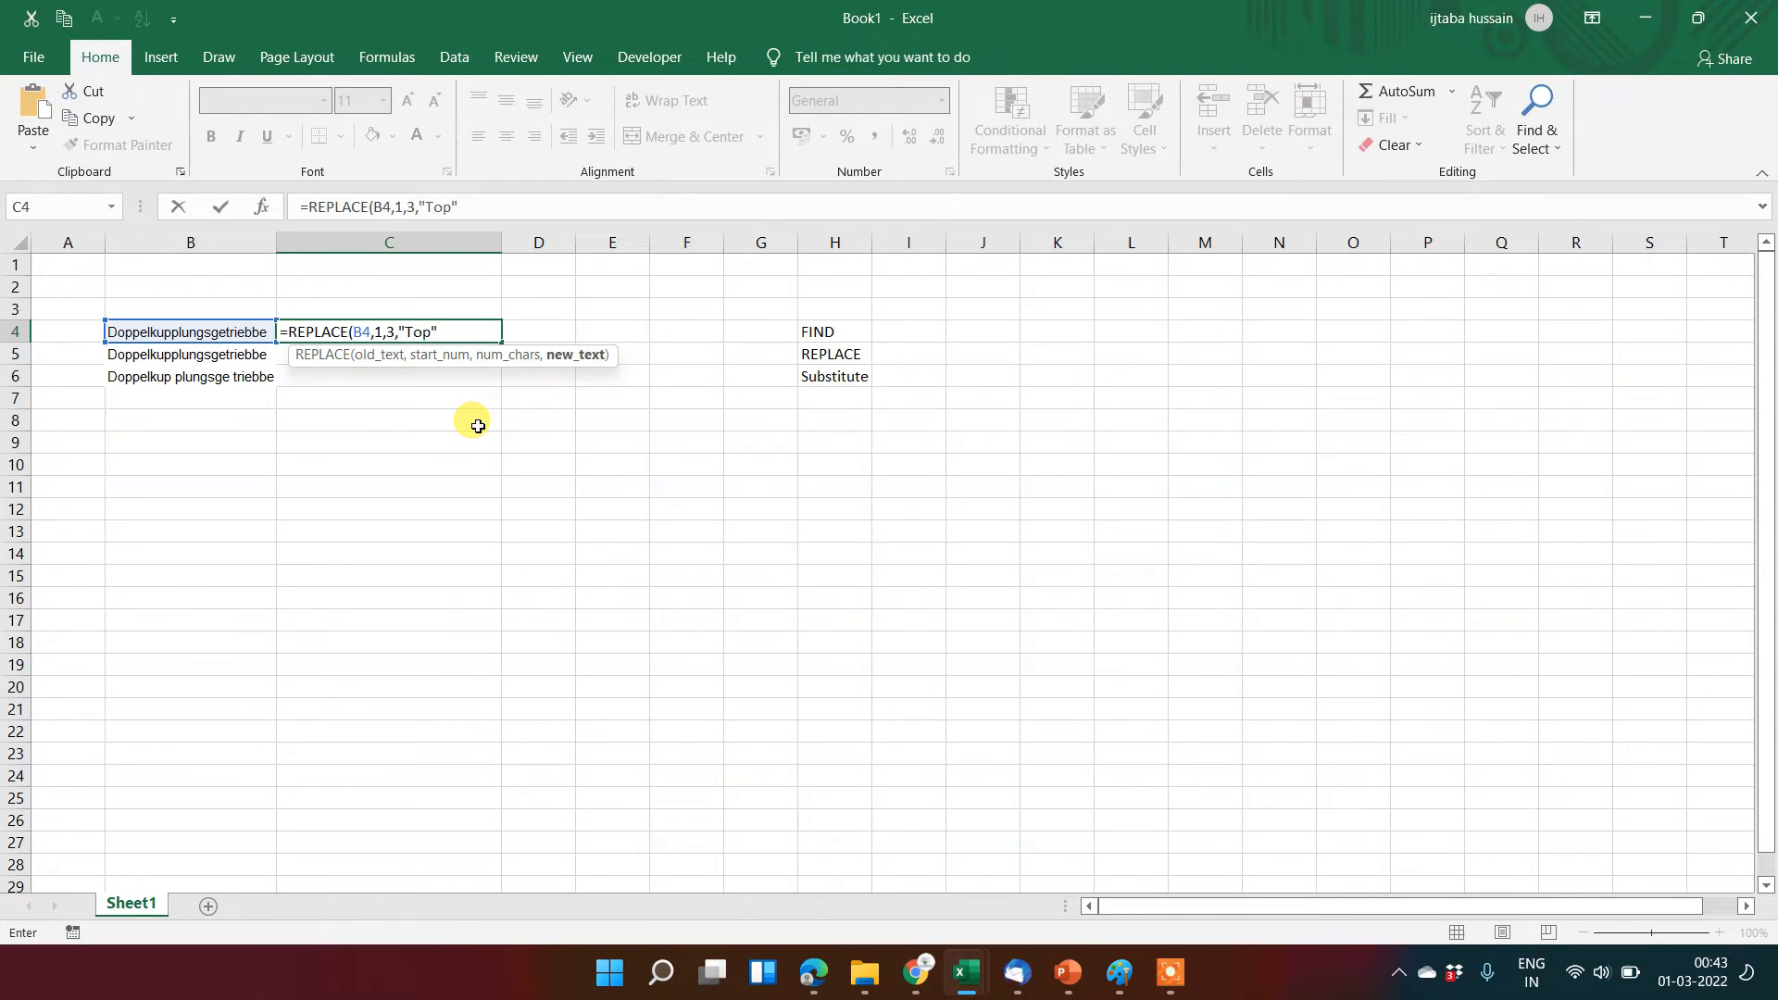
pyautogui.write('")')
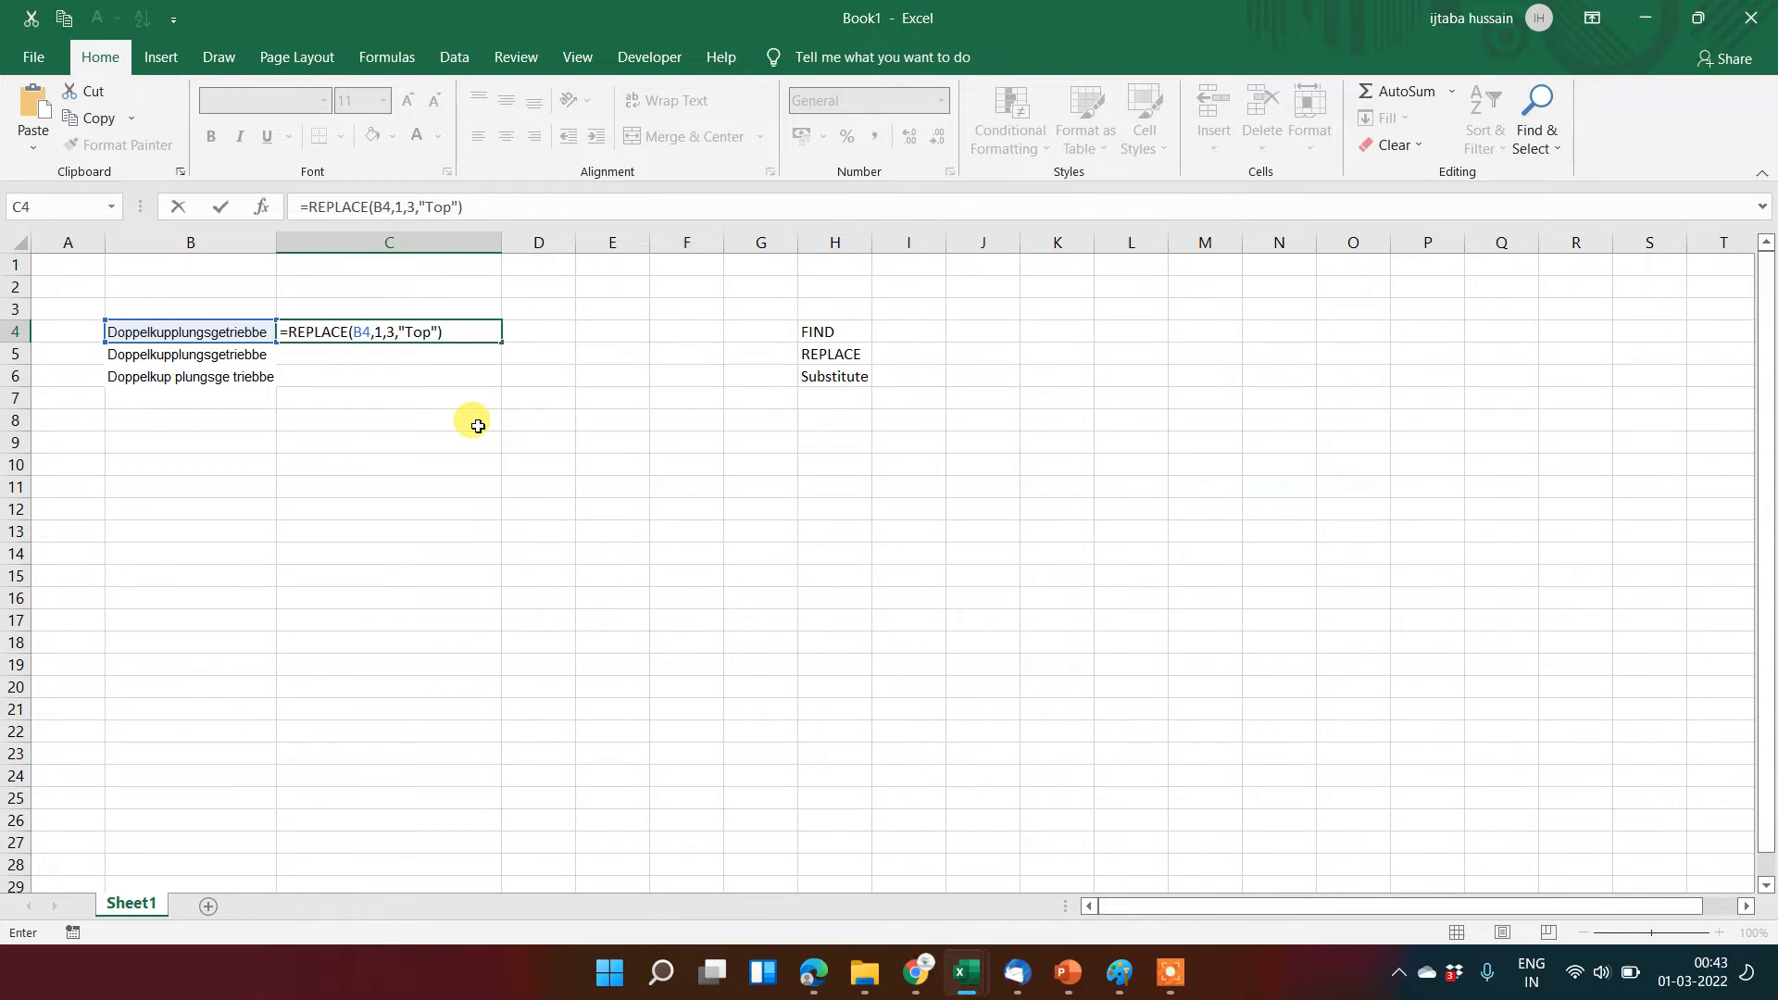
pyautogui.press('Return')
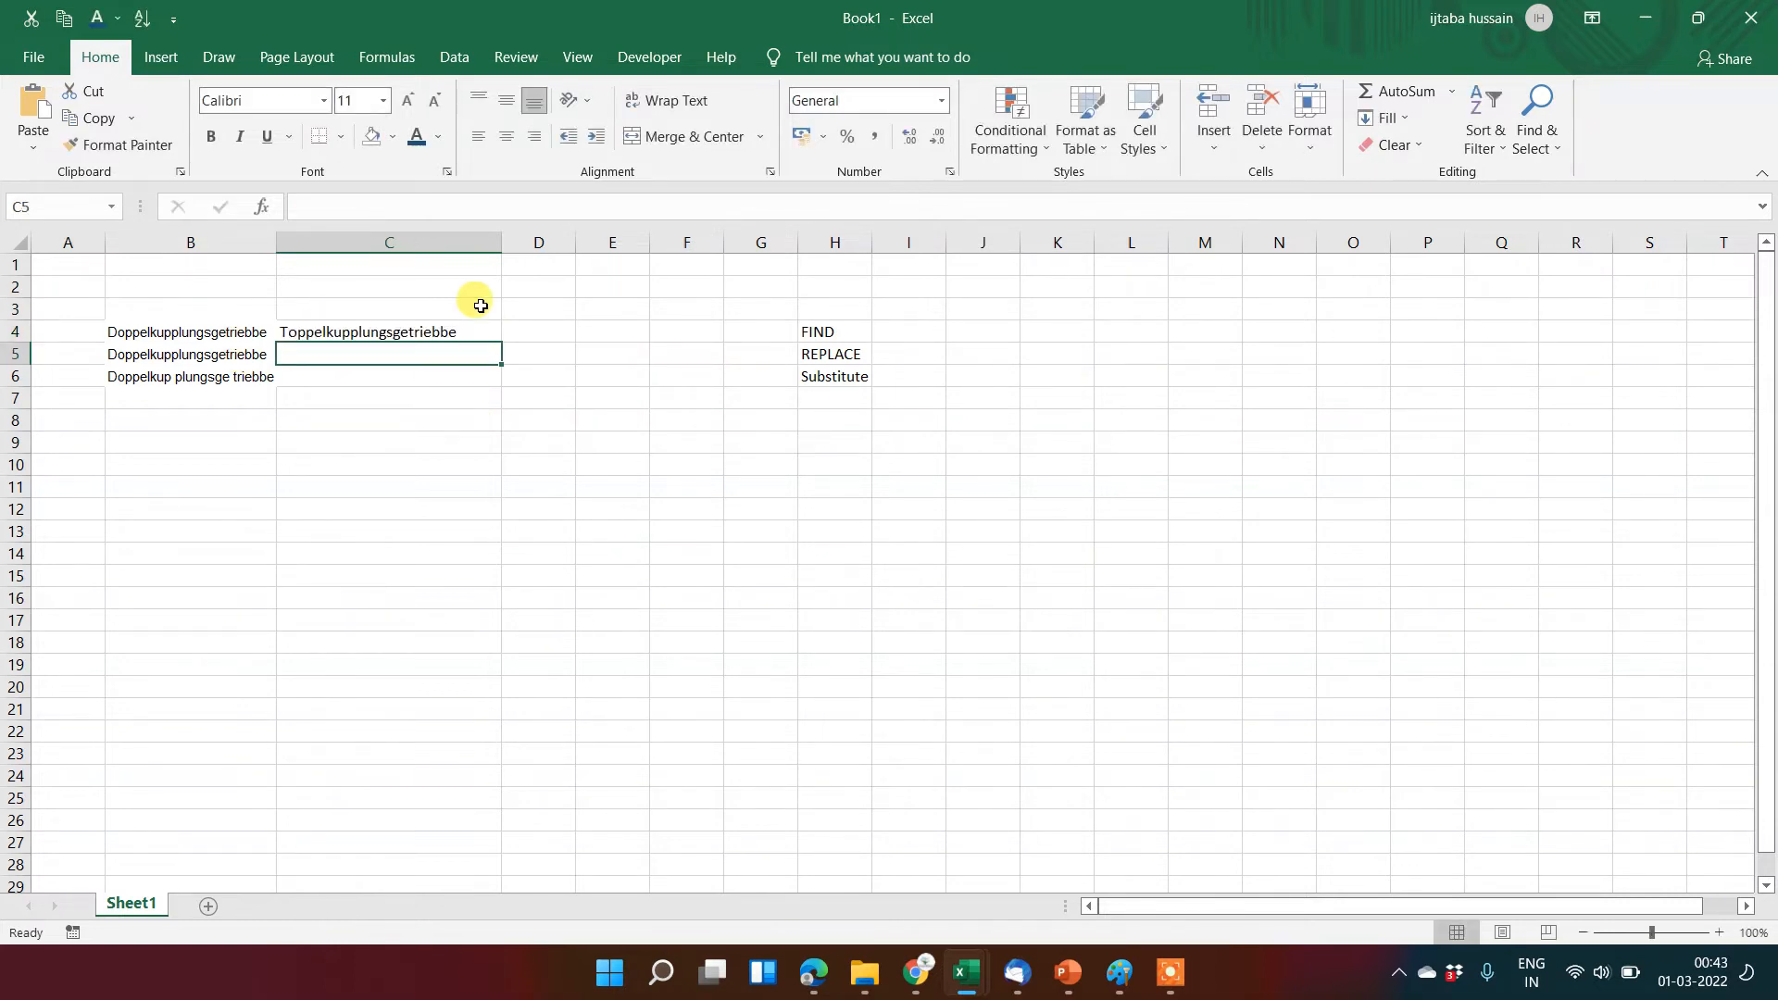
# Step: Review the arguments of the REPLACE formula in C4 and set its start number to 5
pyautogui.press('Up')
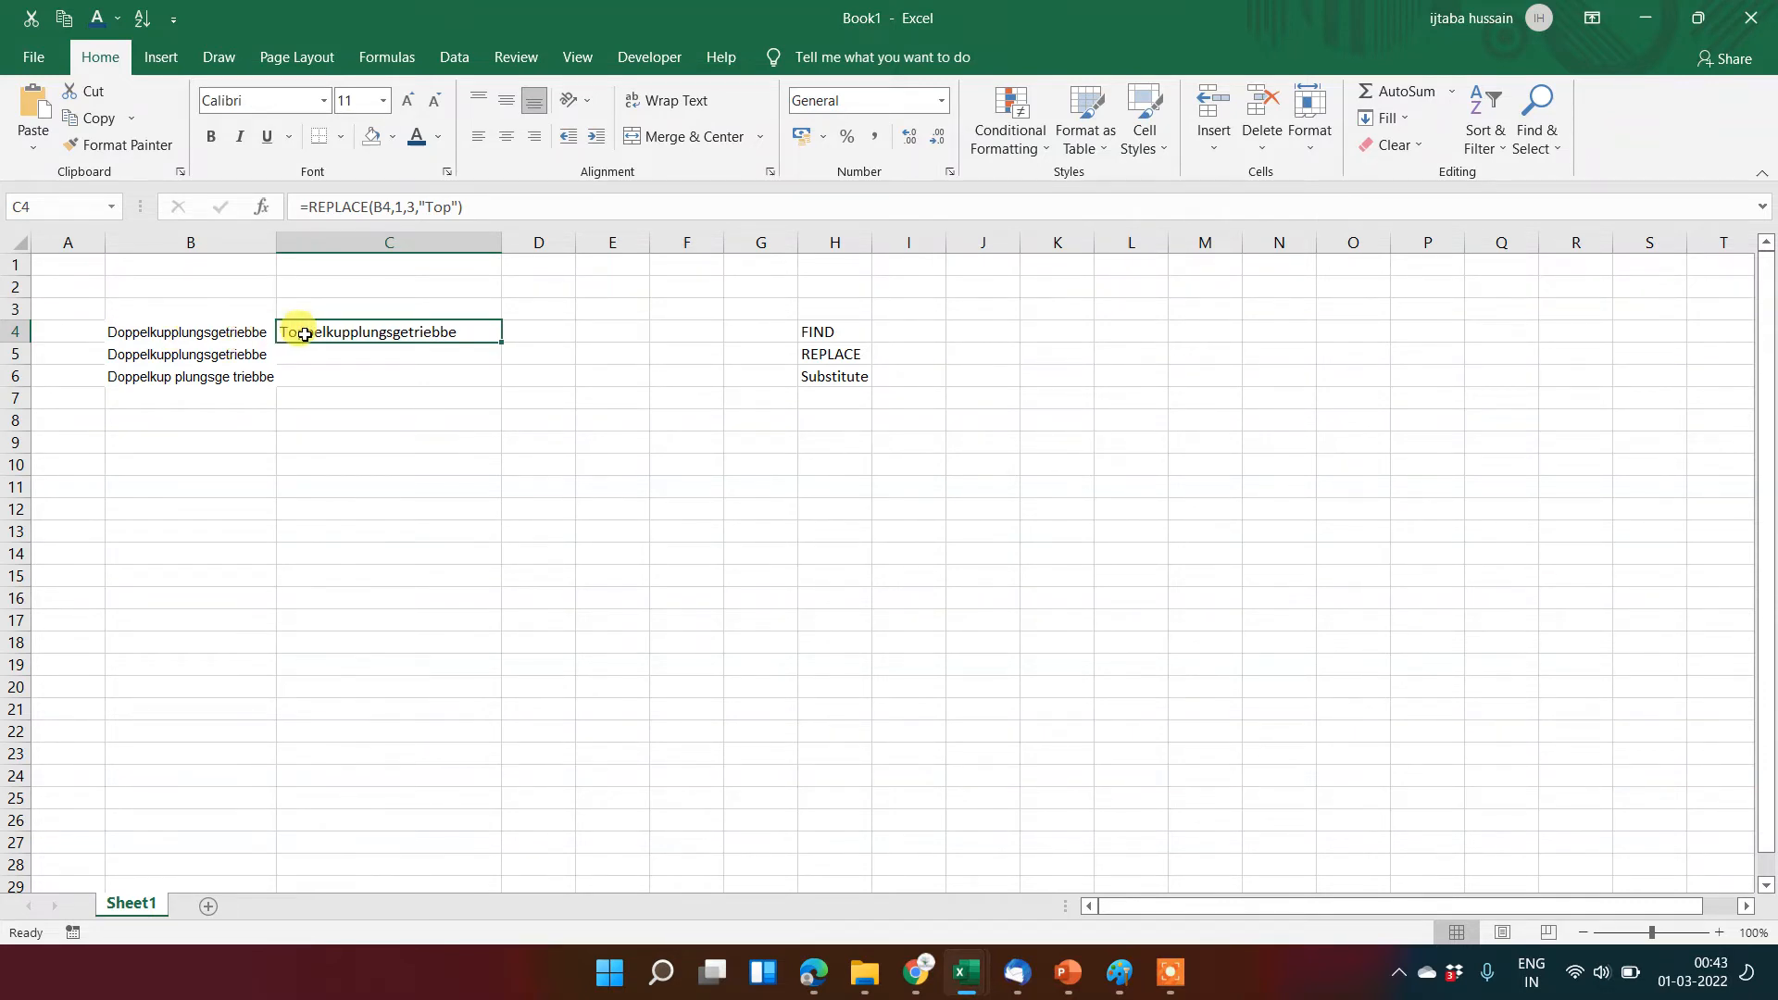
pyautogui.click(404, 207)
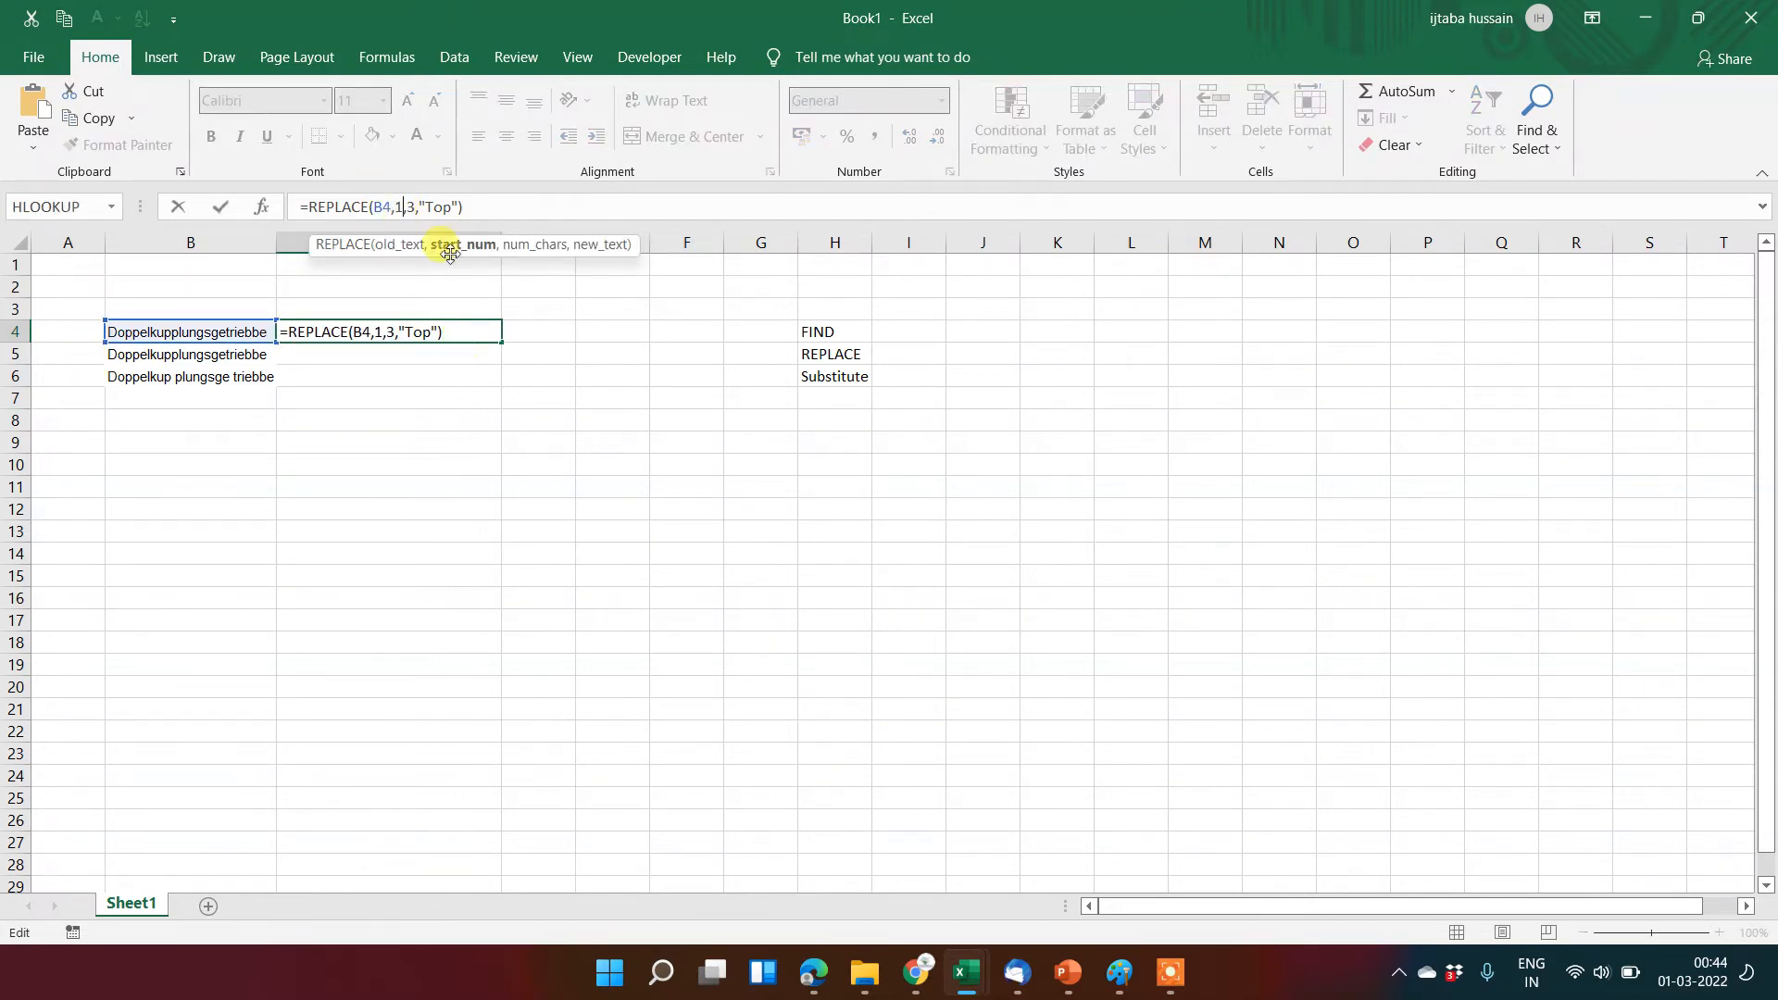
pyautogui.click(410, 206)
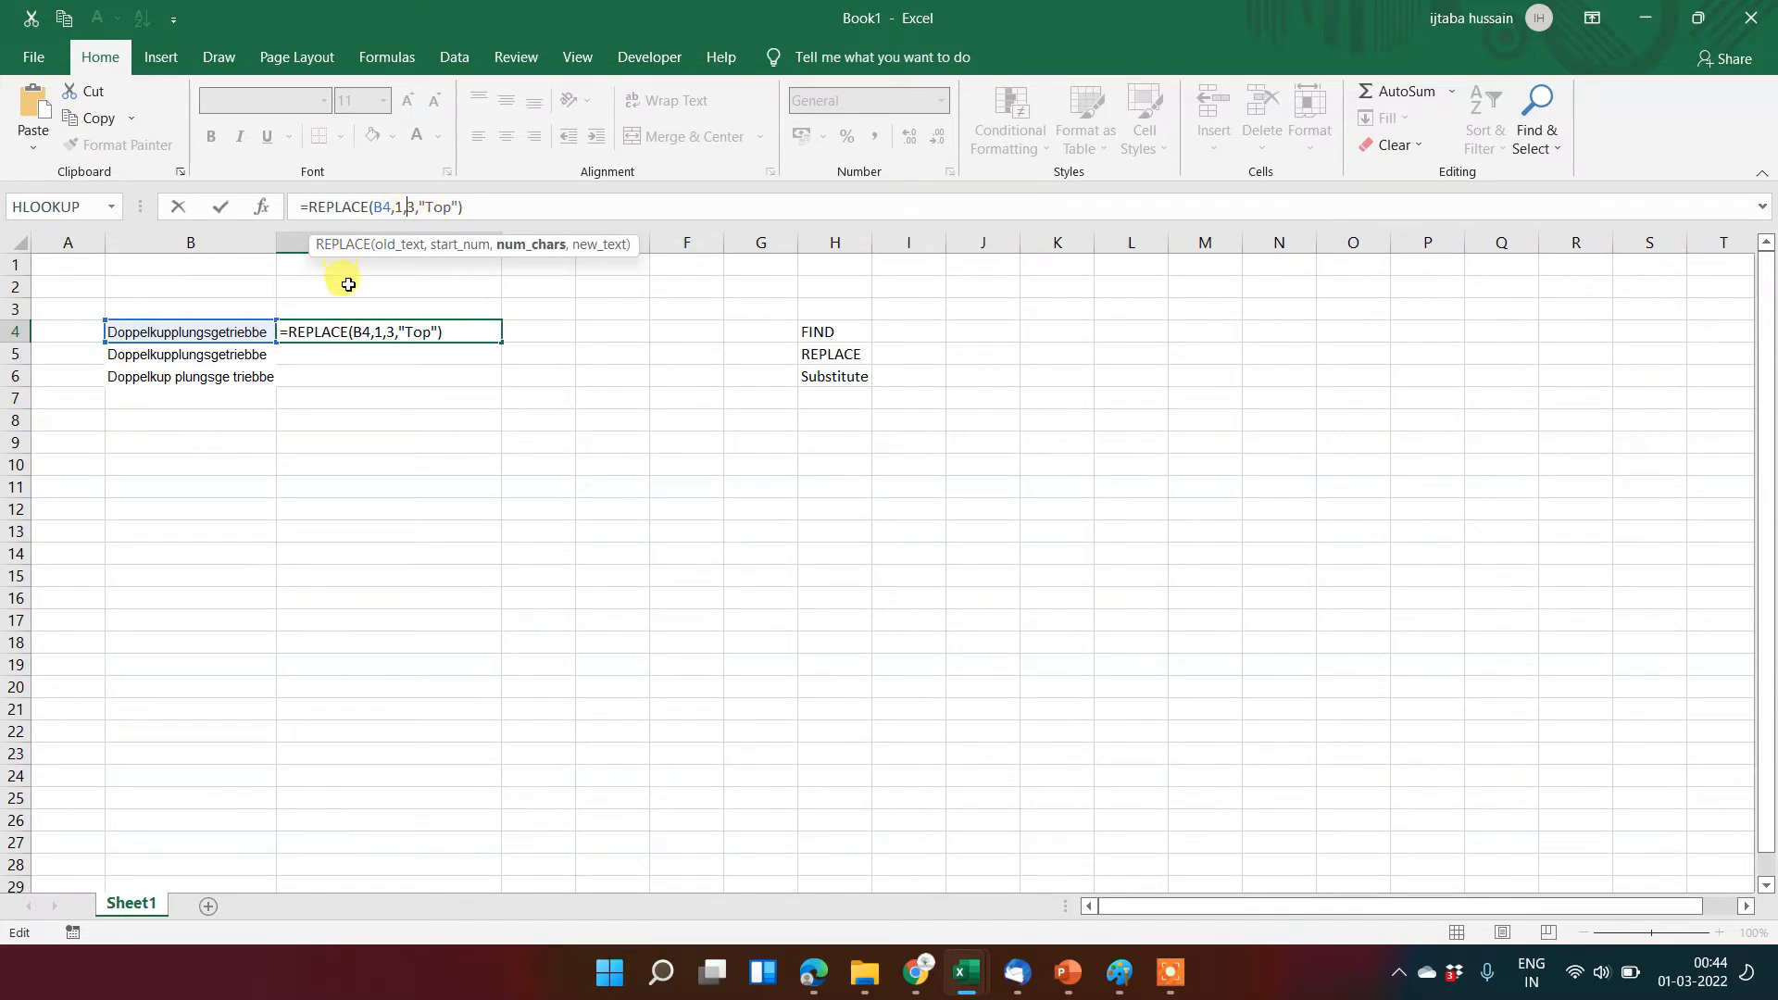
pyautogui.doubleClick(451, 207)
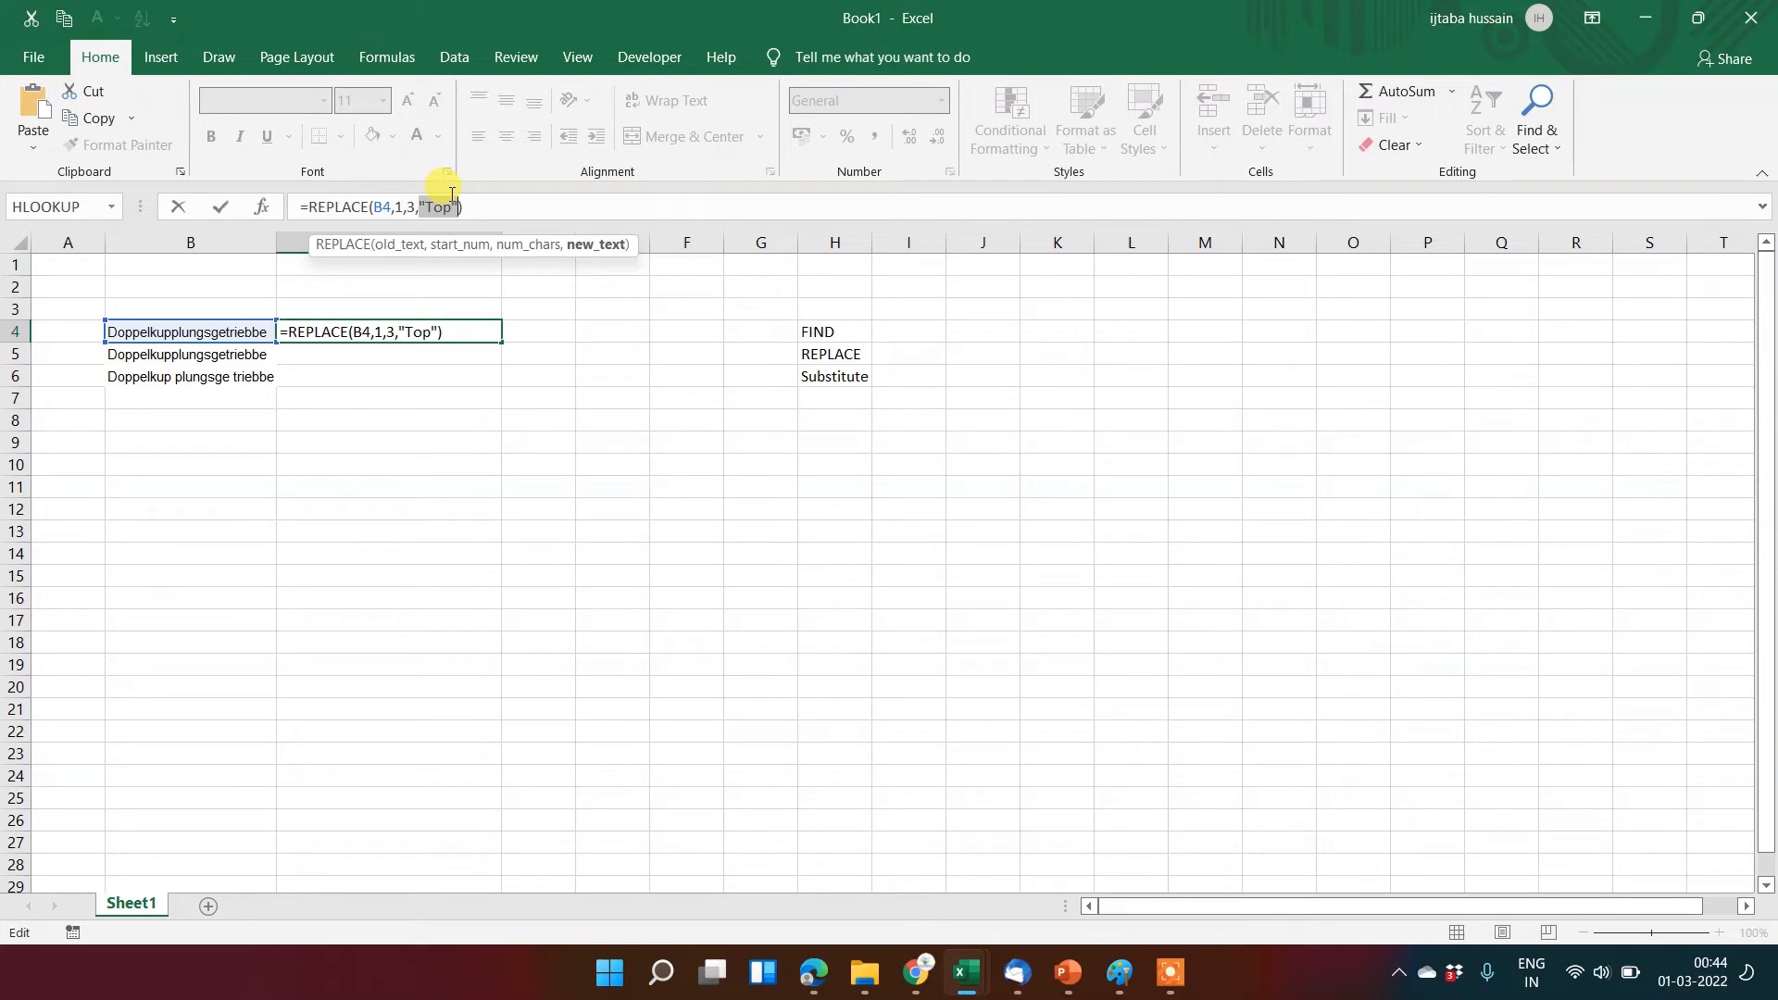
pyautogui.click(450, 207)
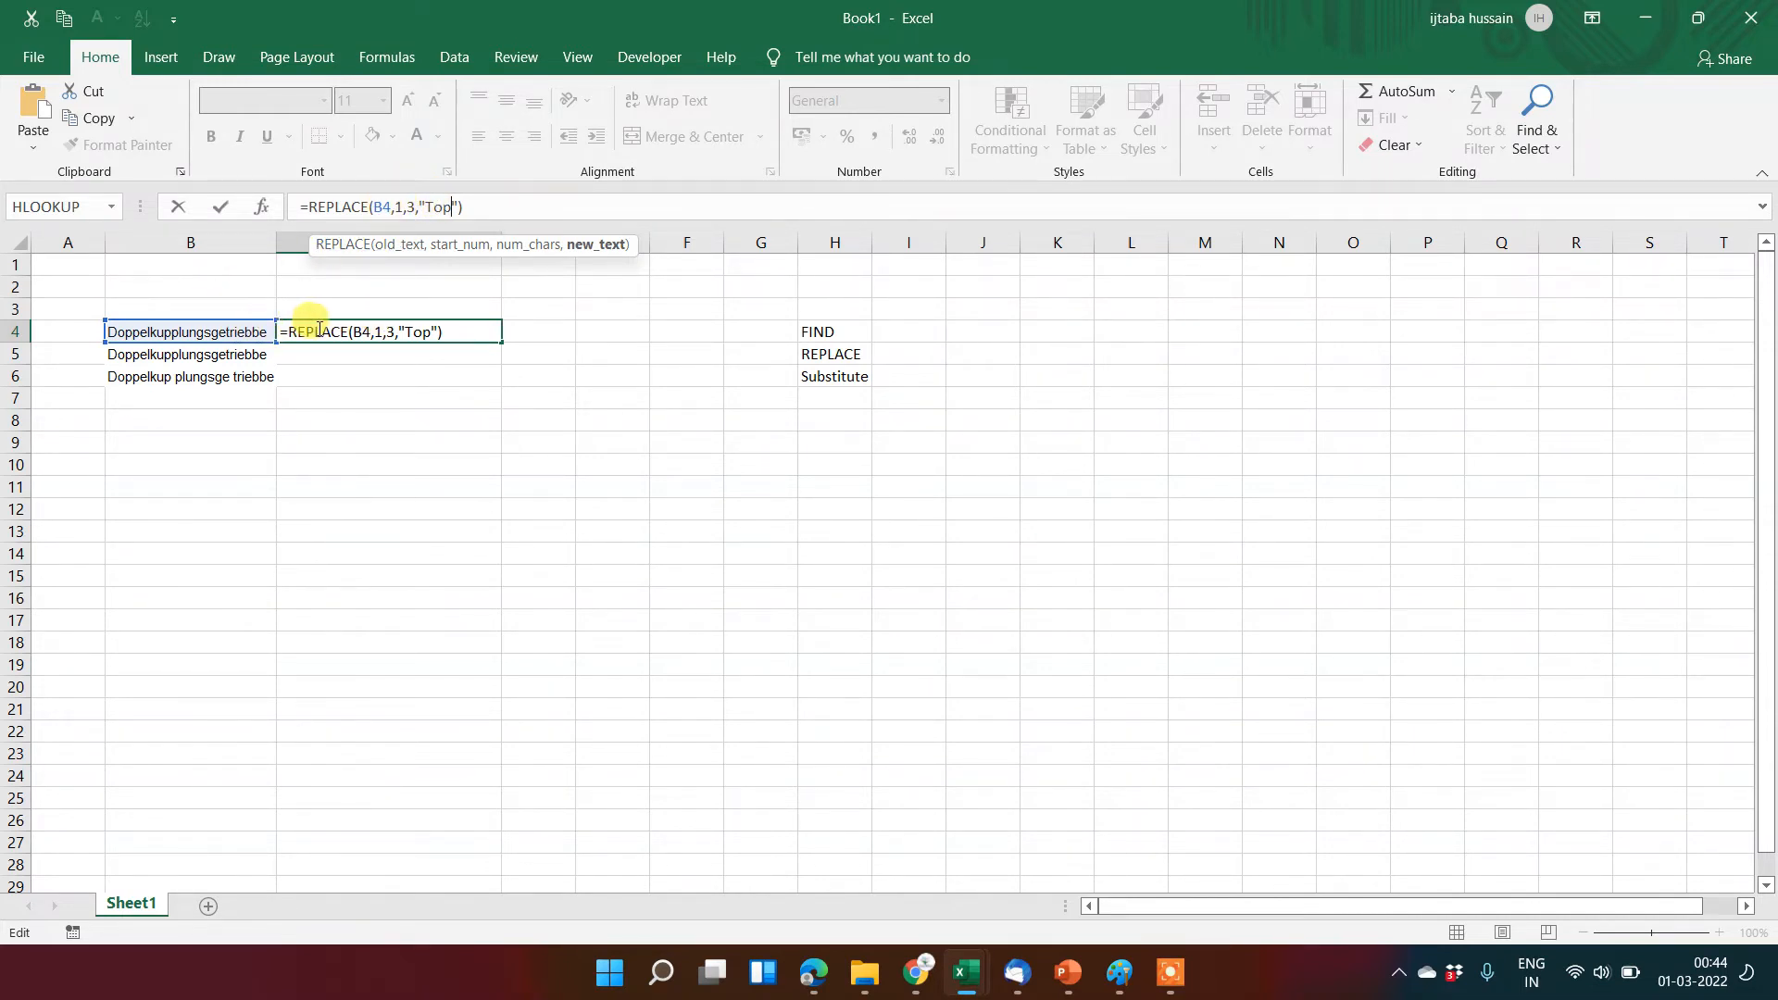
pyautogui.click(402, 205)
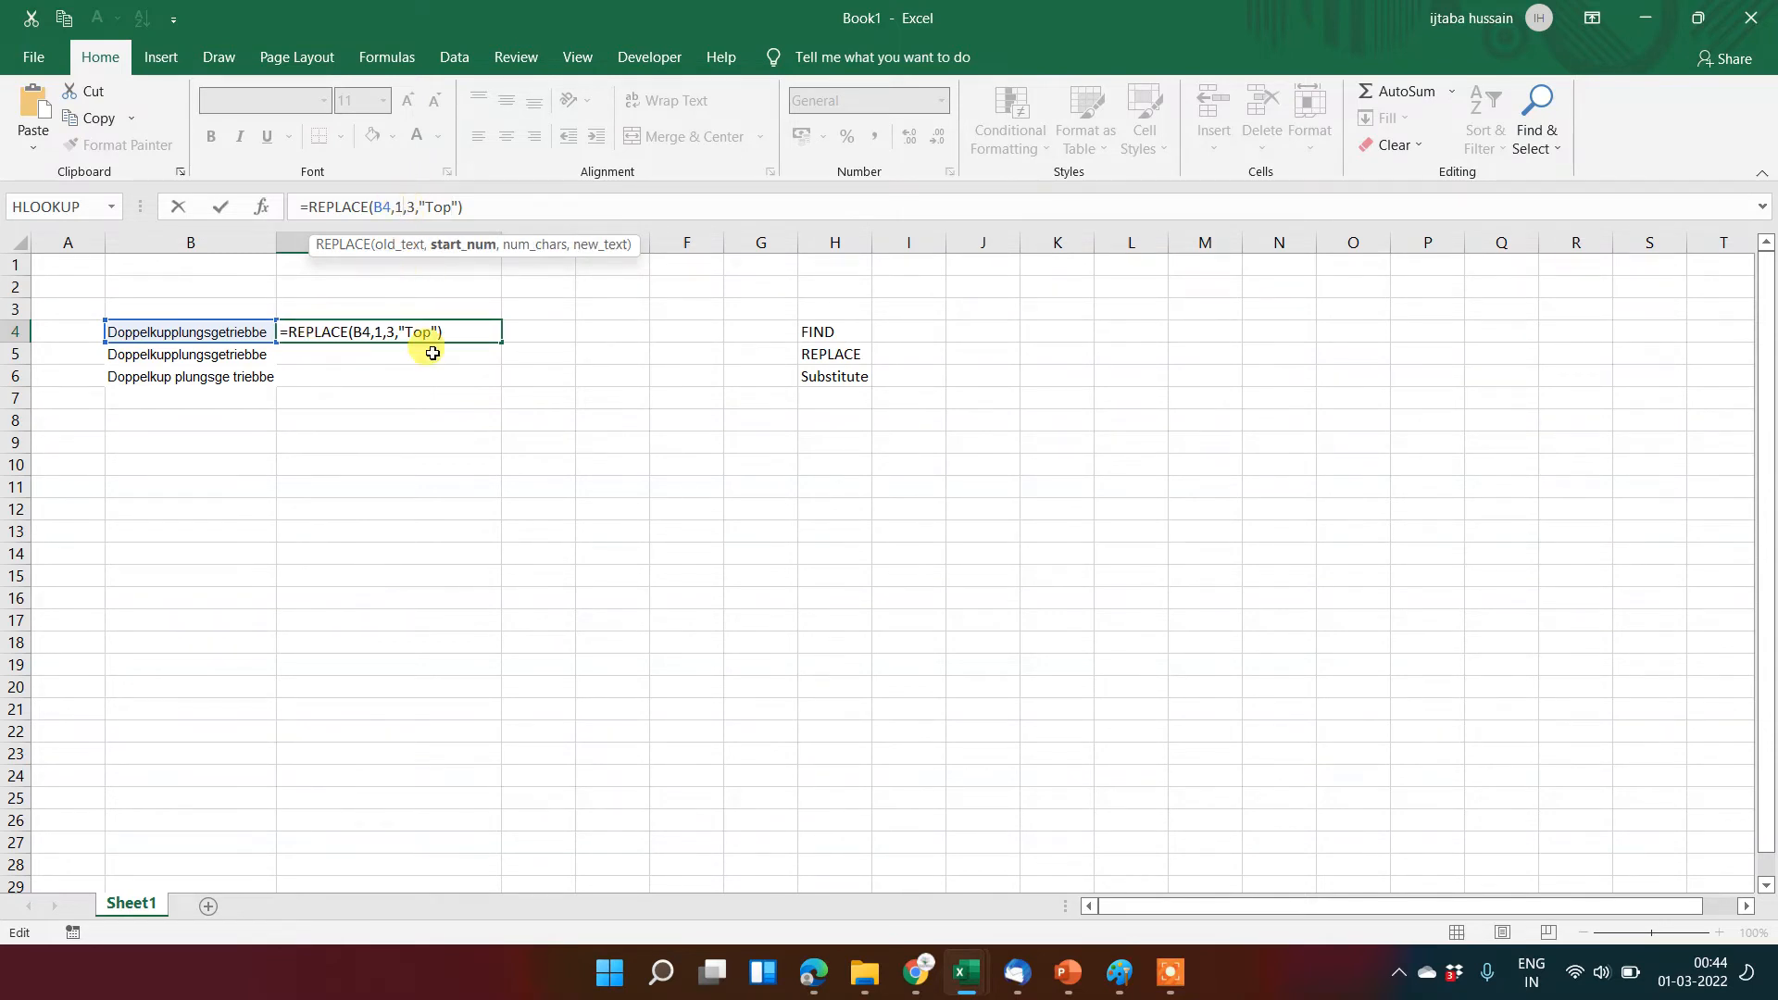
pyautogui.press('BackSpace')
pyautogui.write('5')
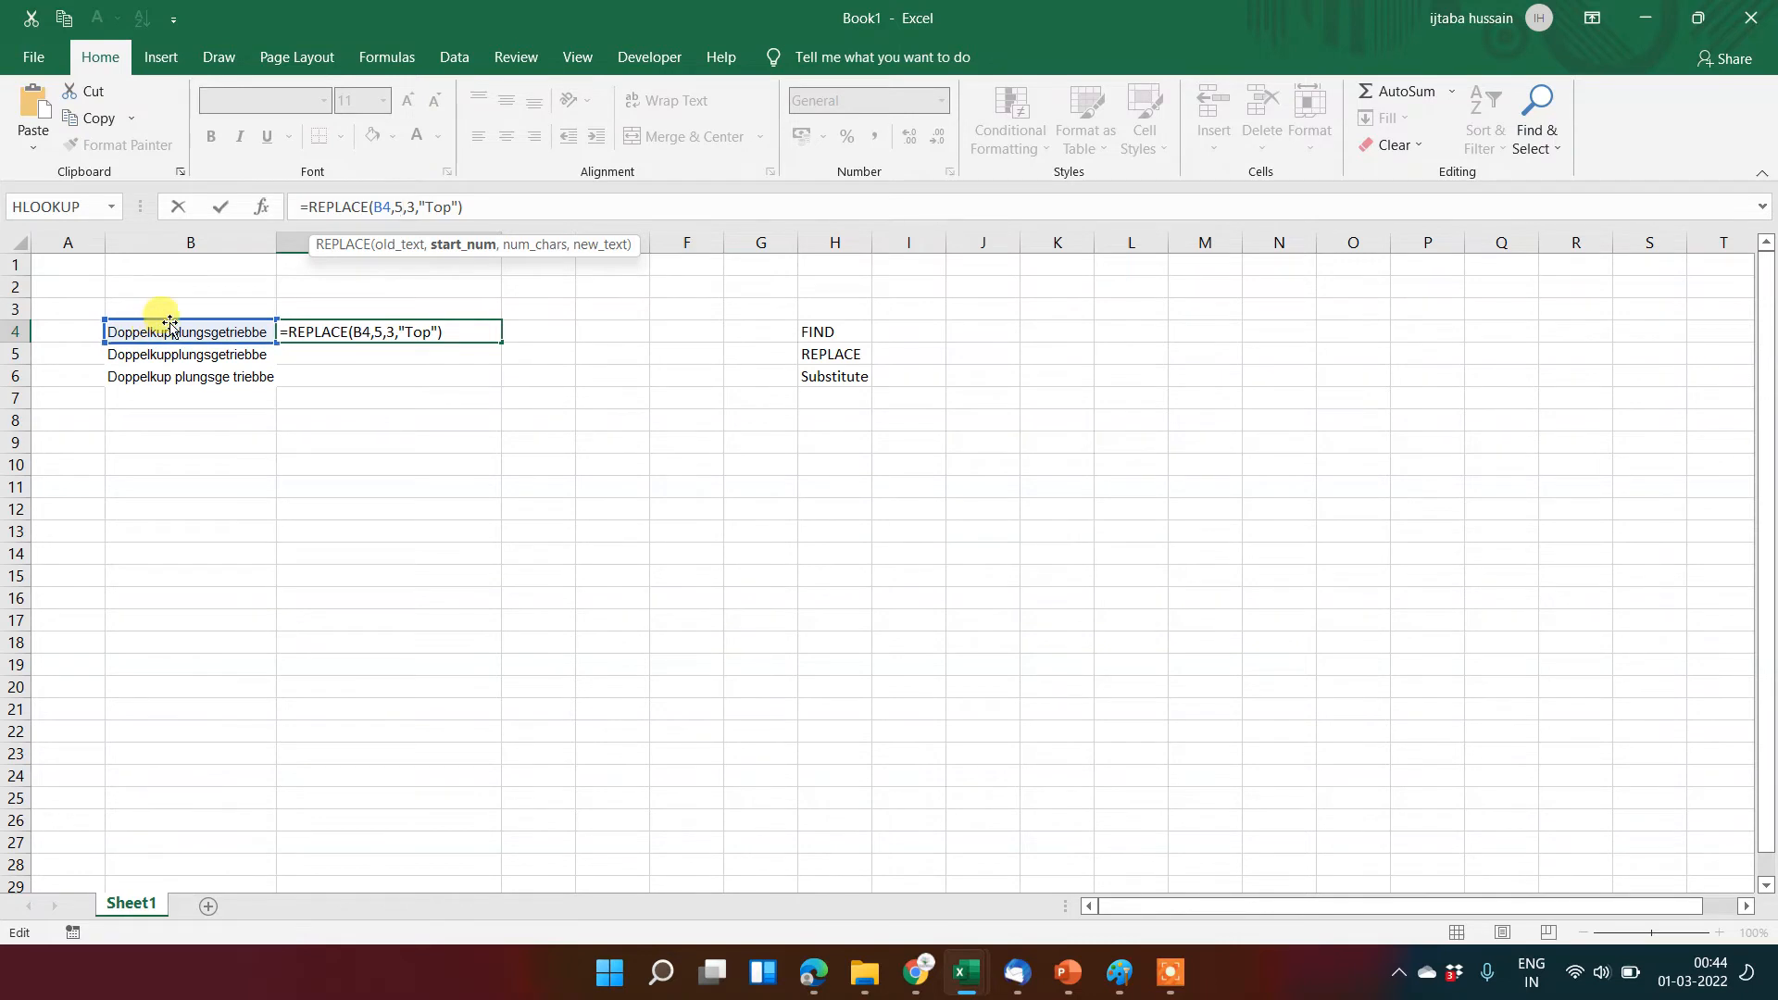
pyautogui.press('Return')
pyautogui.press('Up')
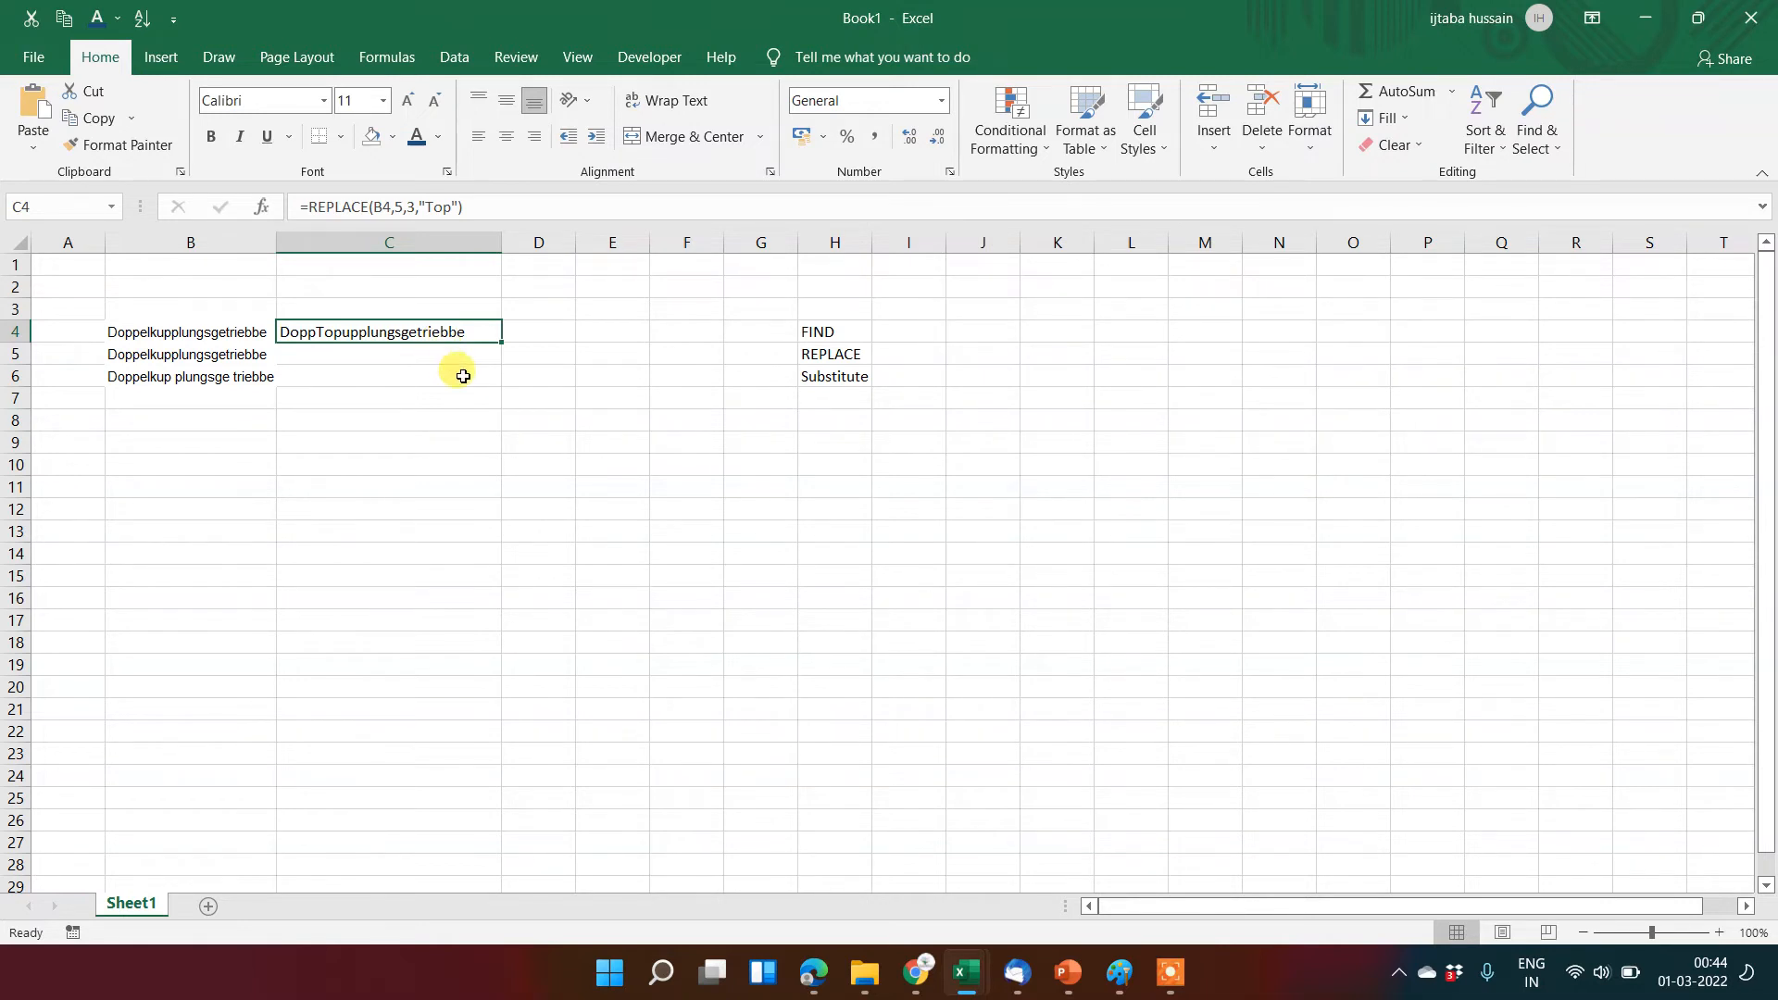
pyautogui.click(238, 333)
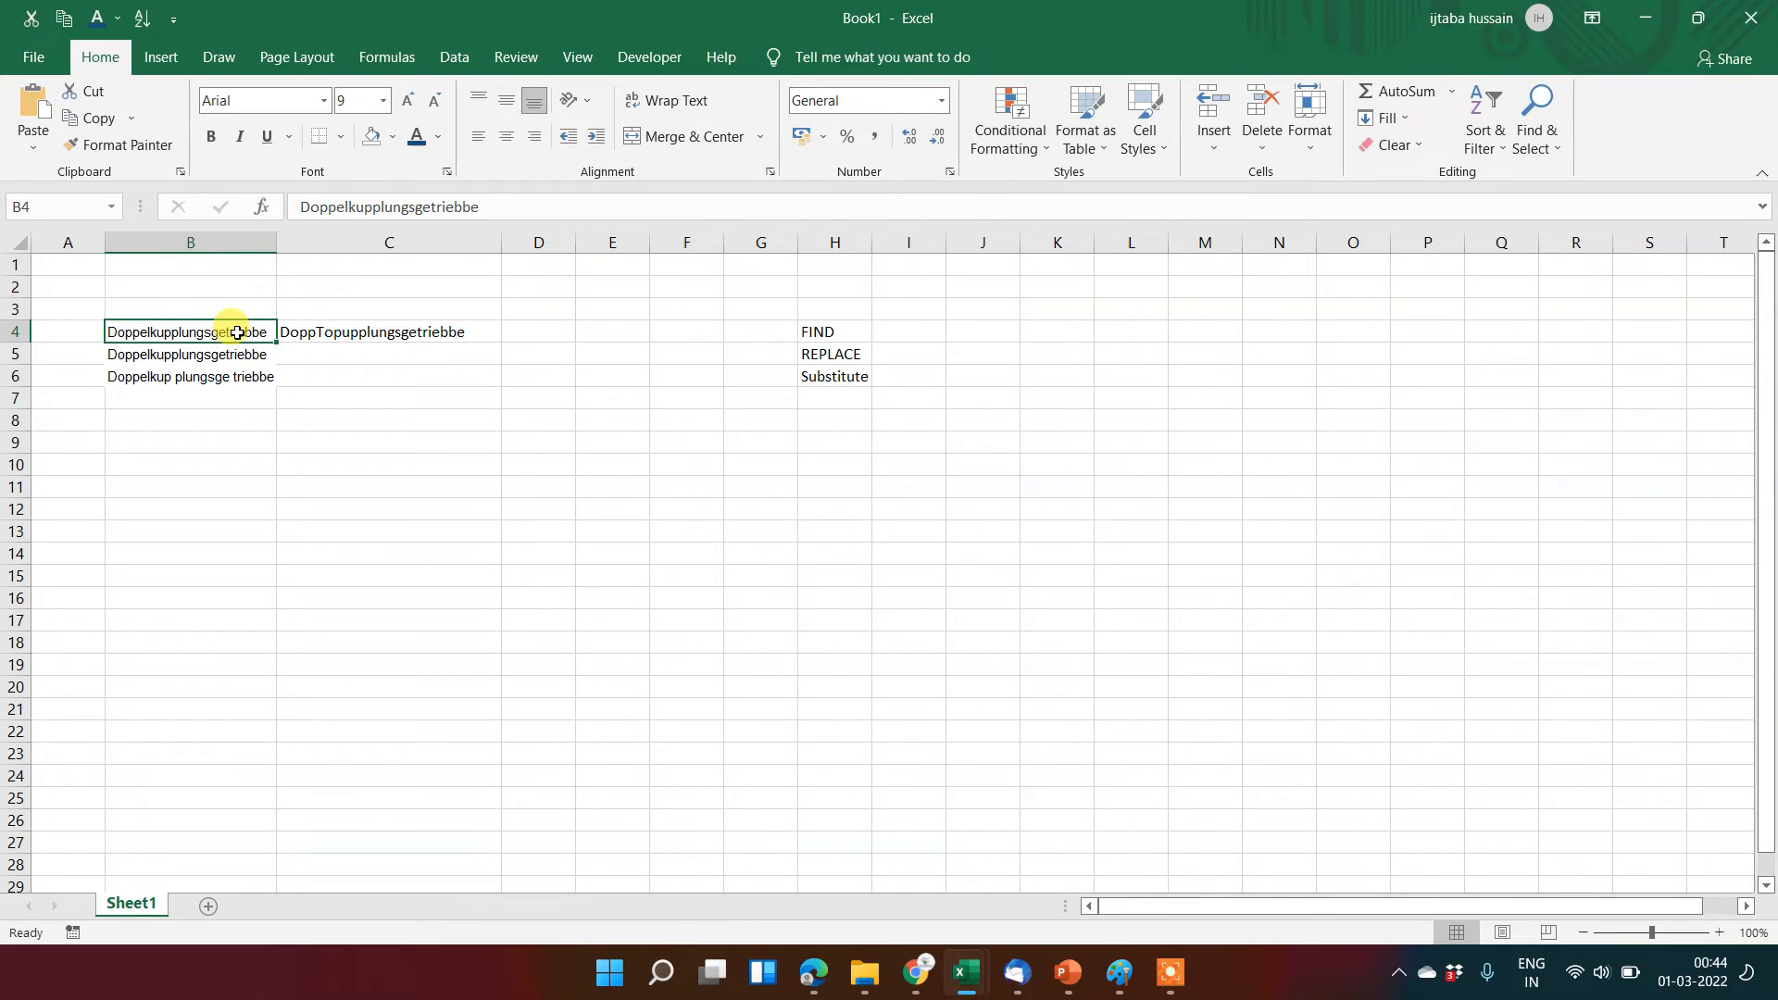
pyautogui.click(337, 309)
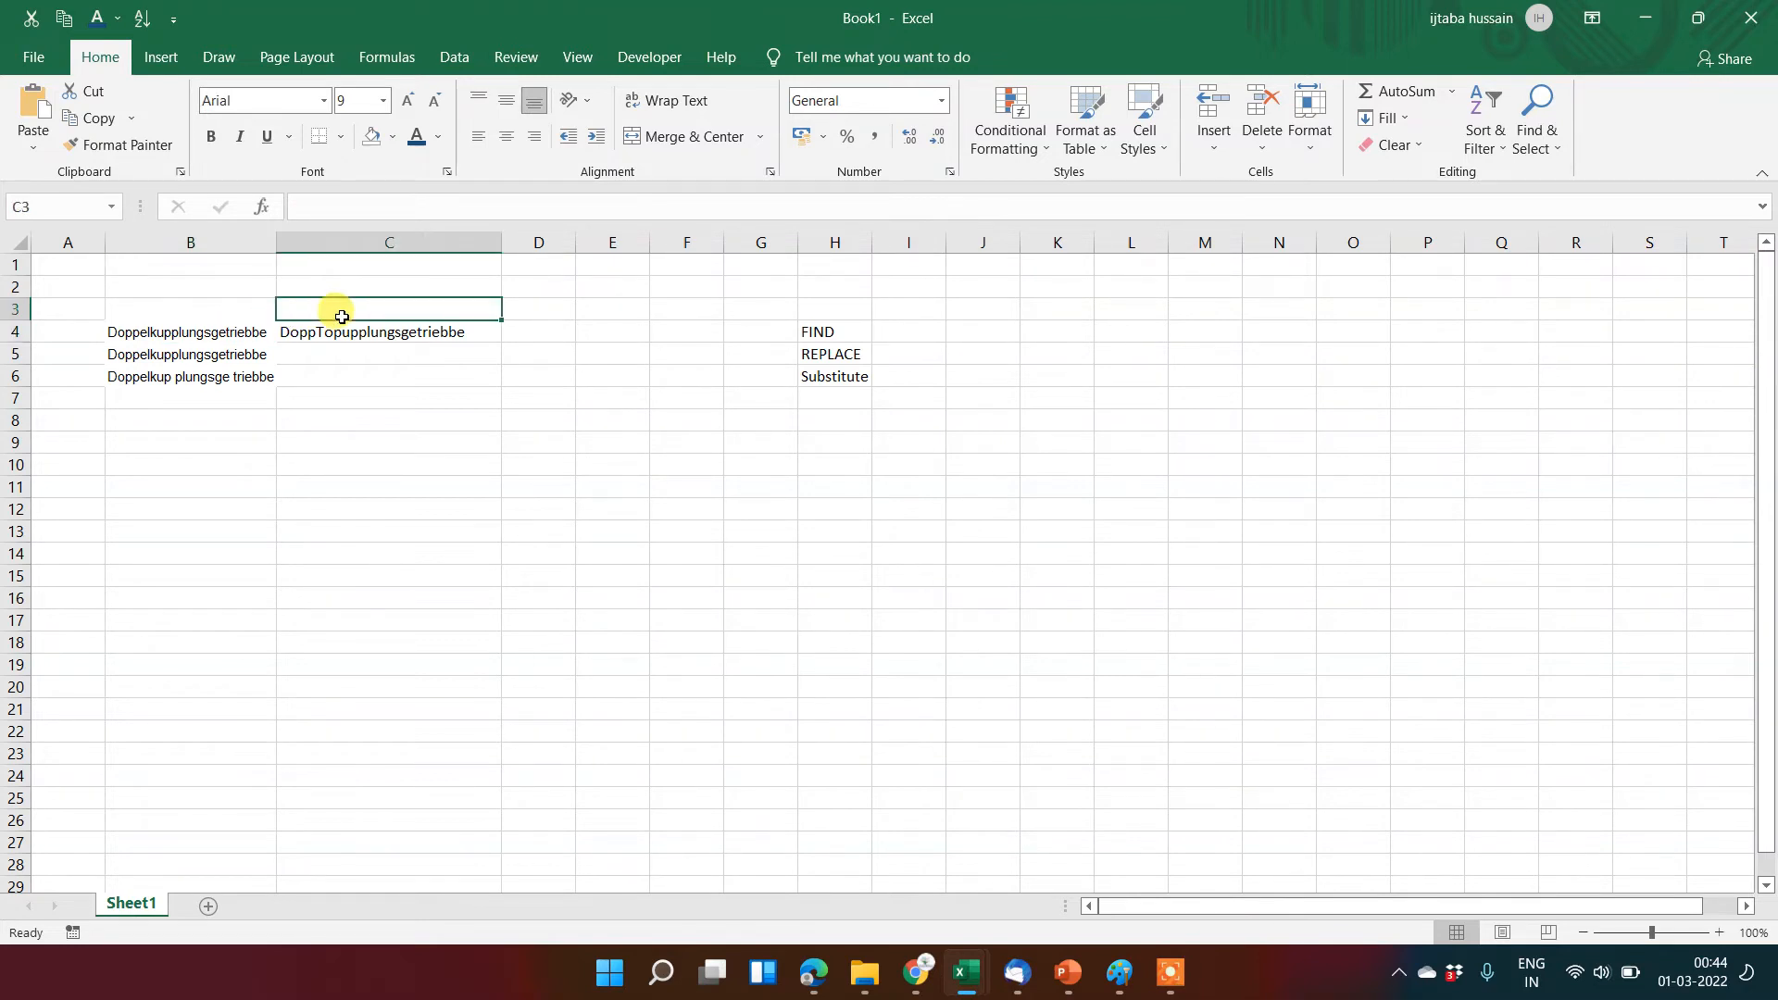
pyautogui.click(363, 347)
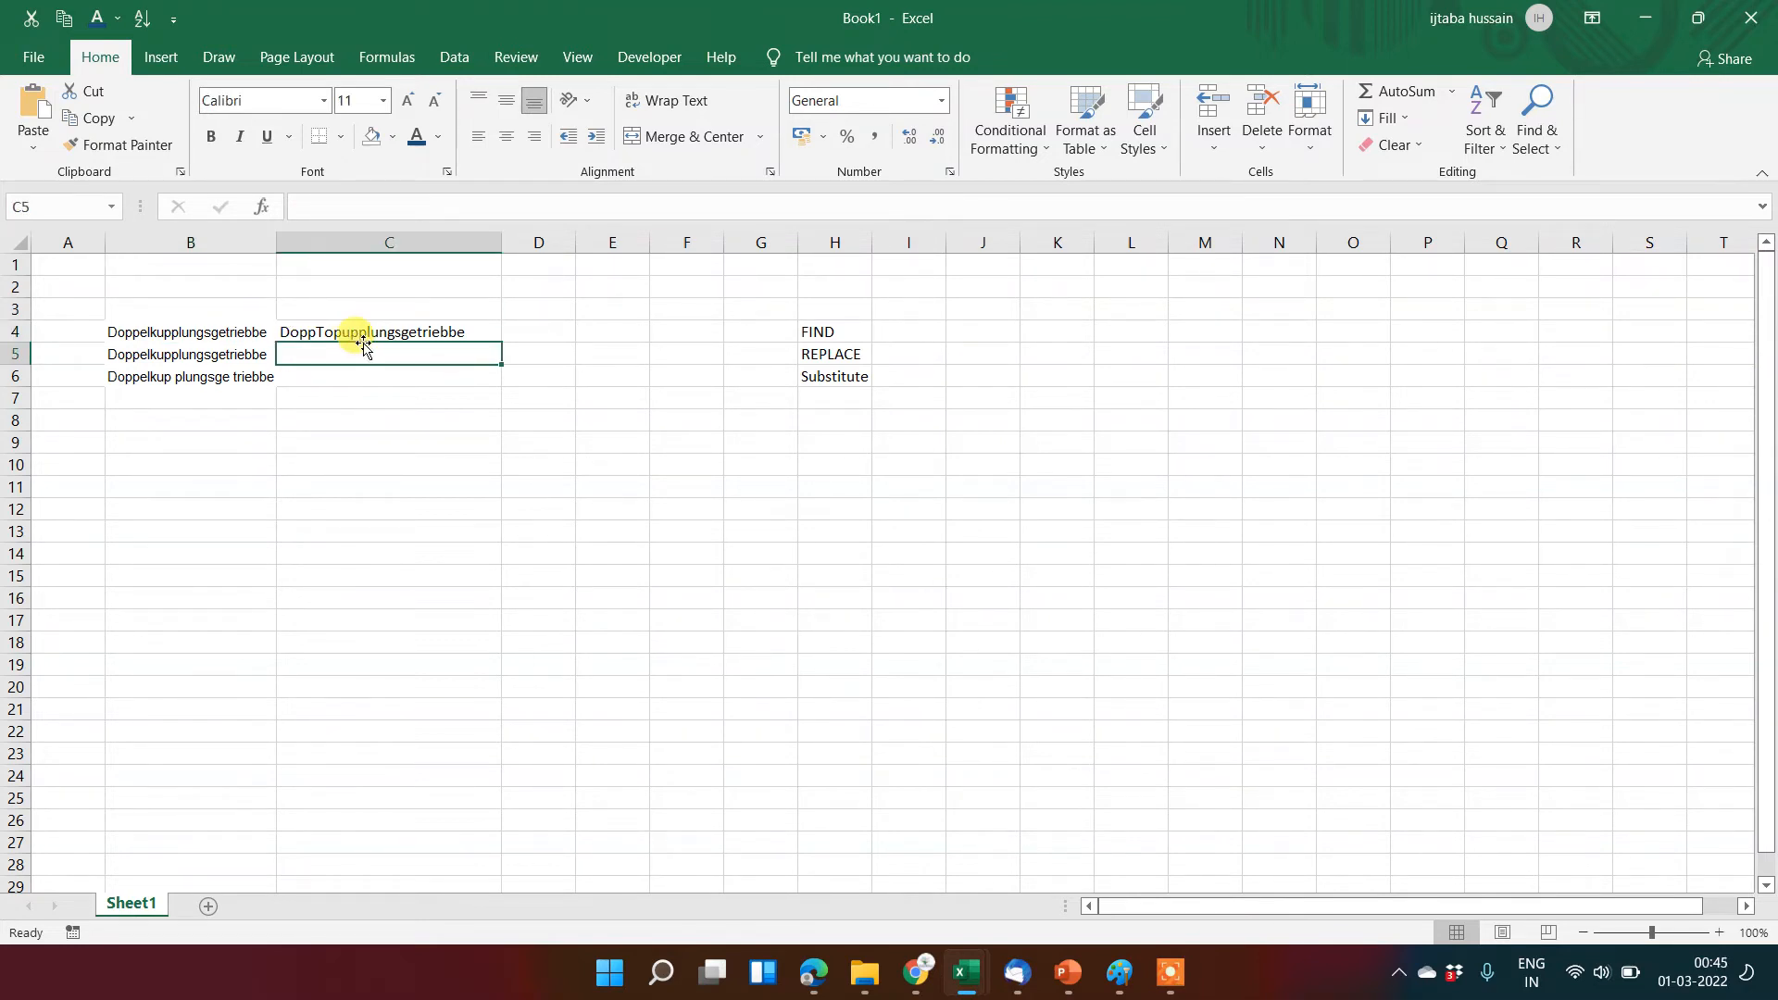
# Step: Replace the formula in C4 with a SUBSTITUTE formula on B4 that swaps "pel" for "top", entered up to the instance number argument
pyautogui.press('Up')
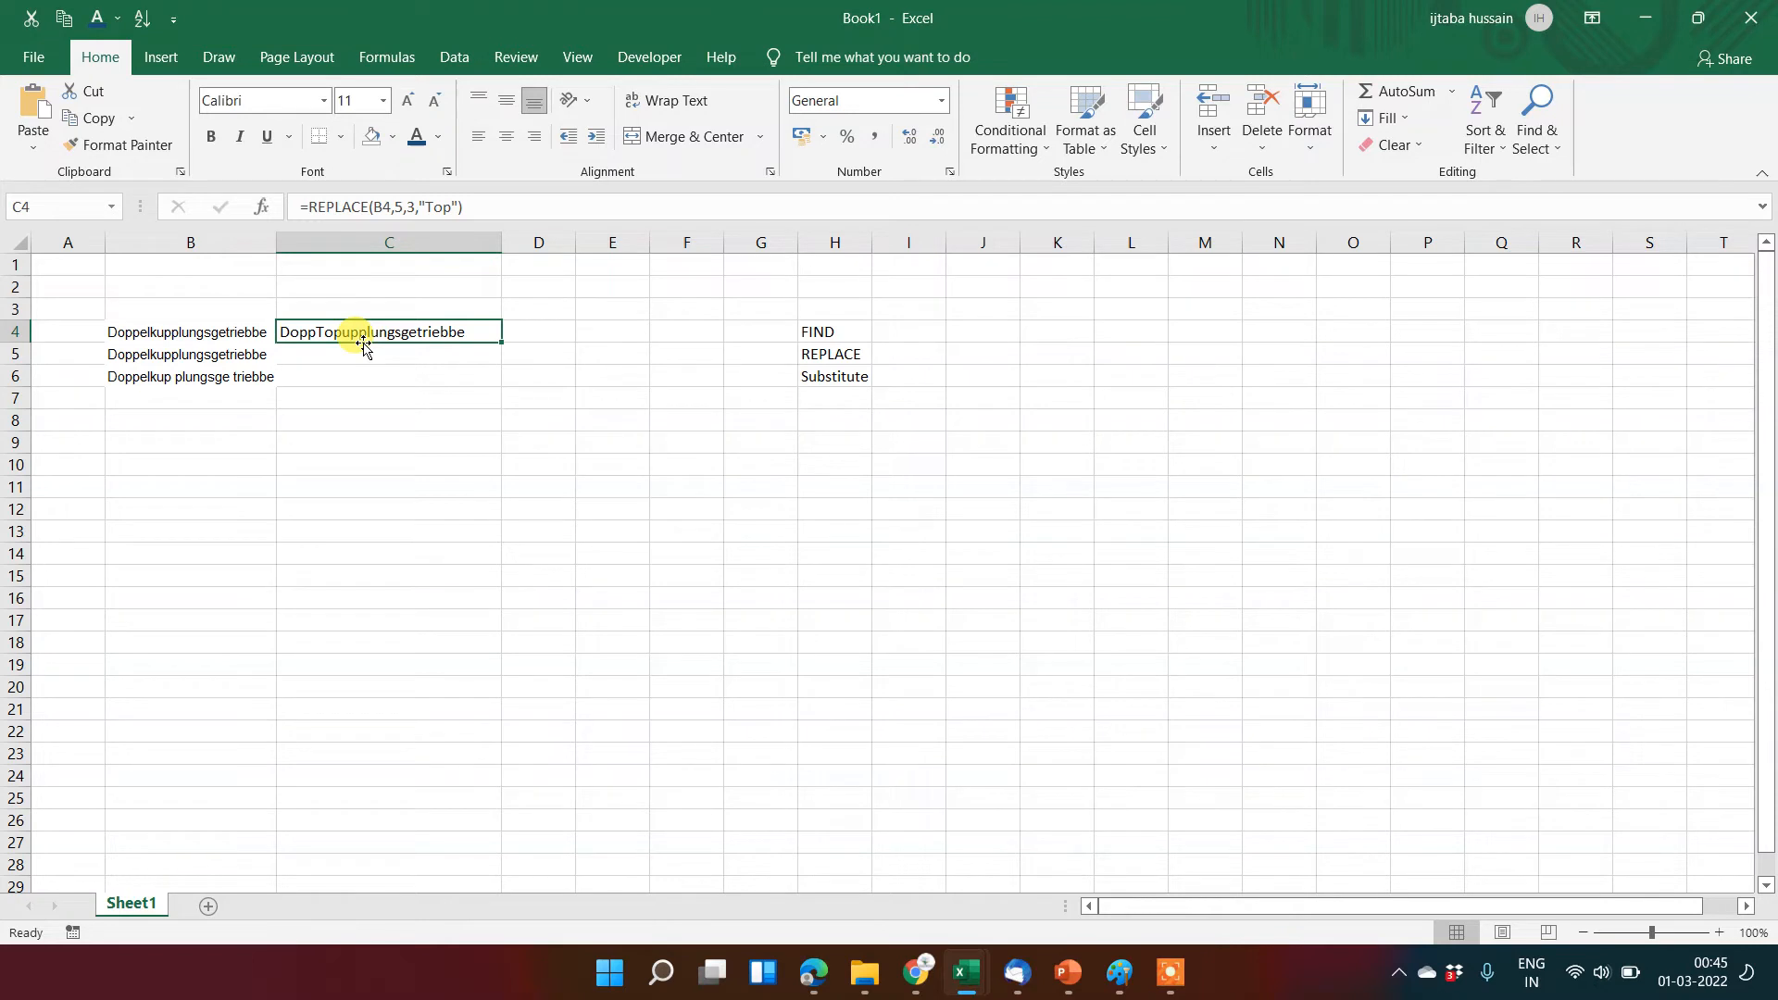
pyautogui.press('Delete')
pyautogui.write('=subs')
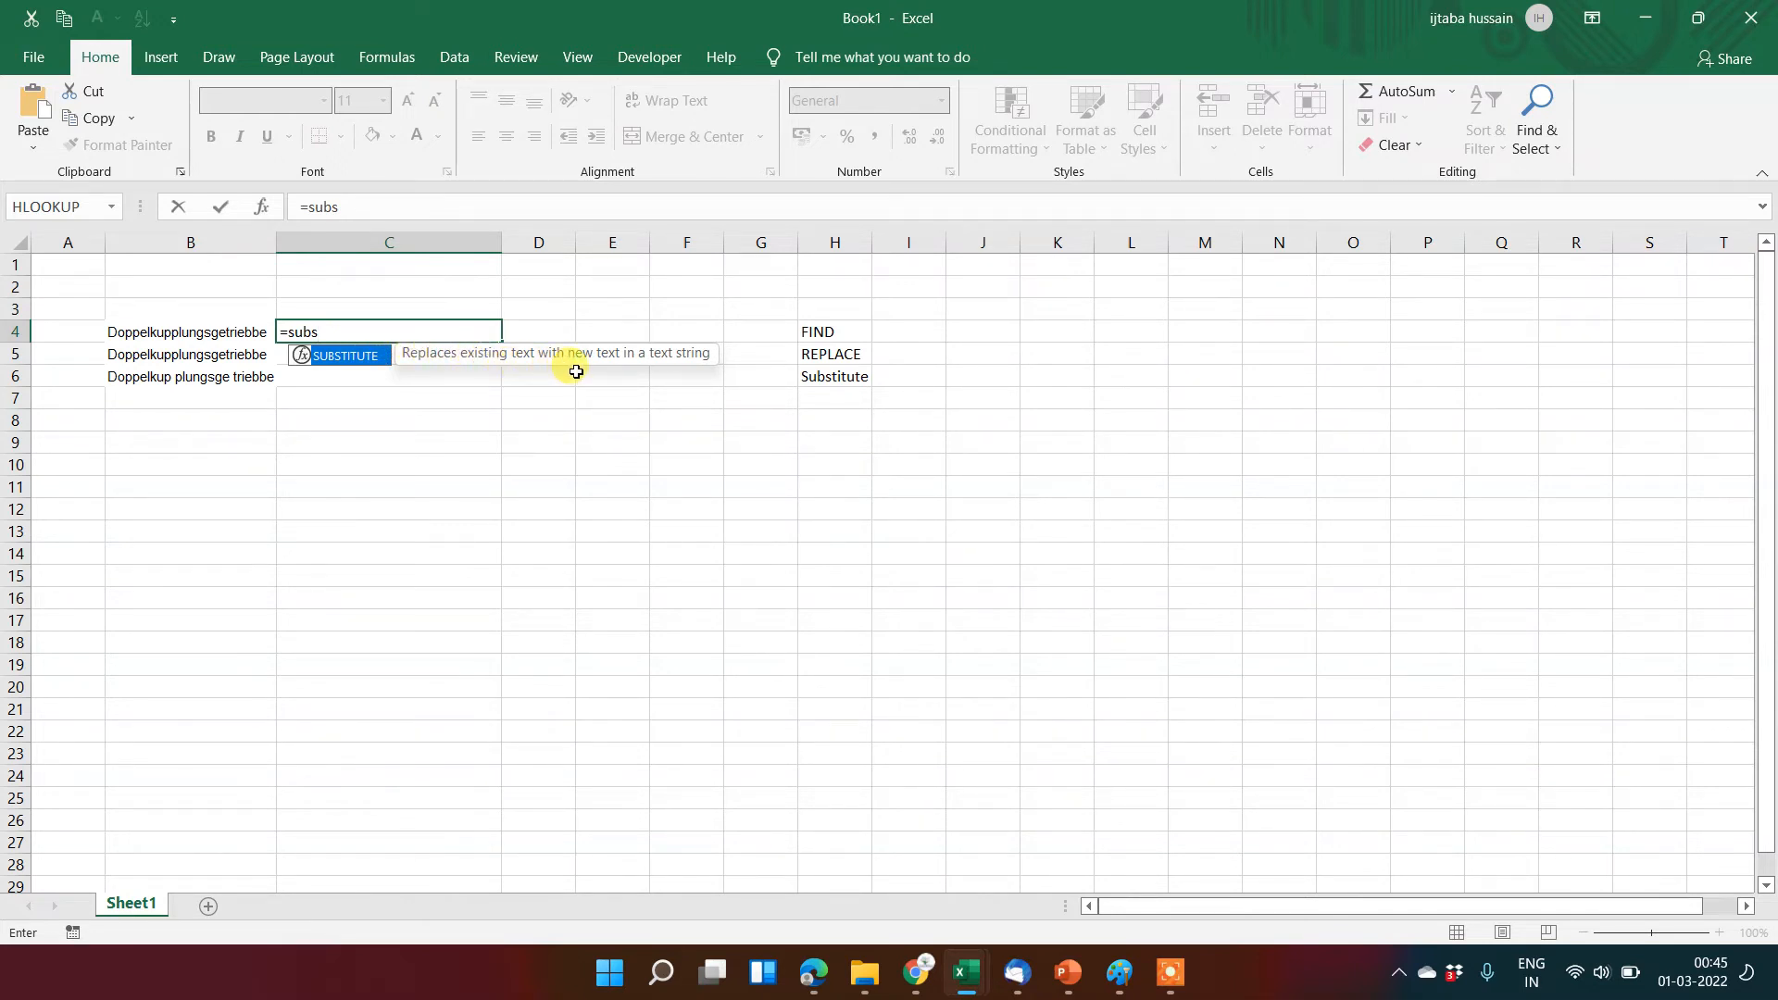
pyautogui.press('Tab')
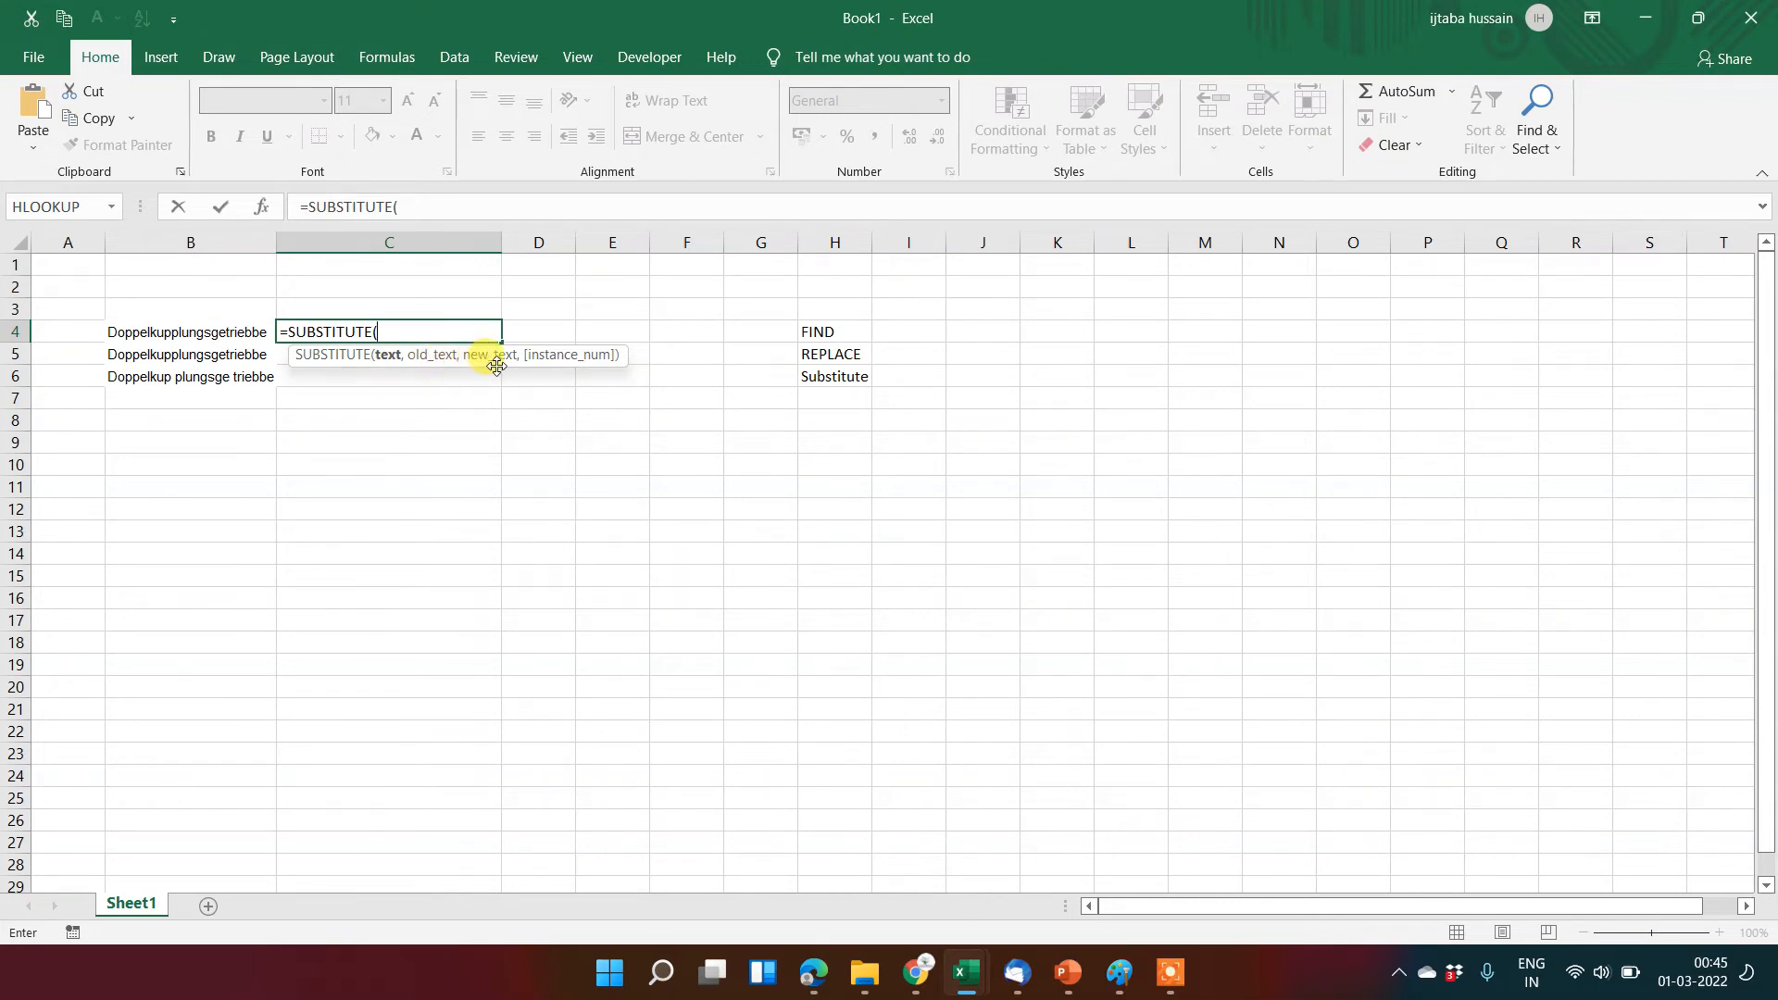
pyautogui.click(229, 336)
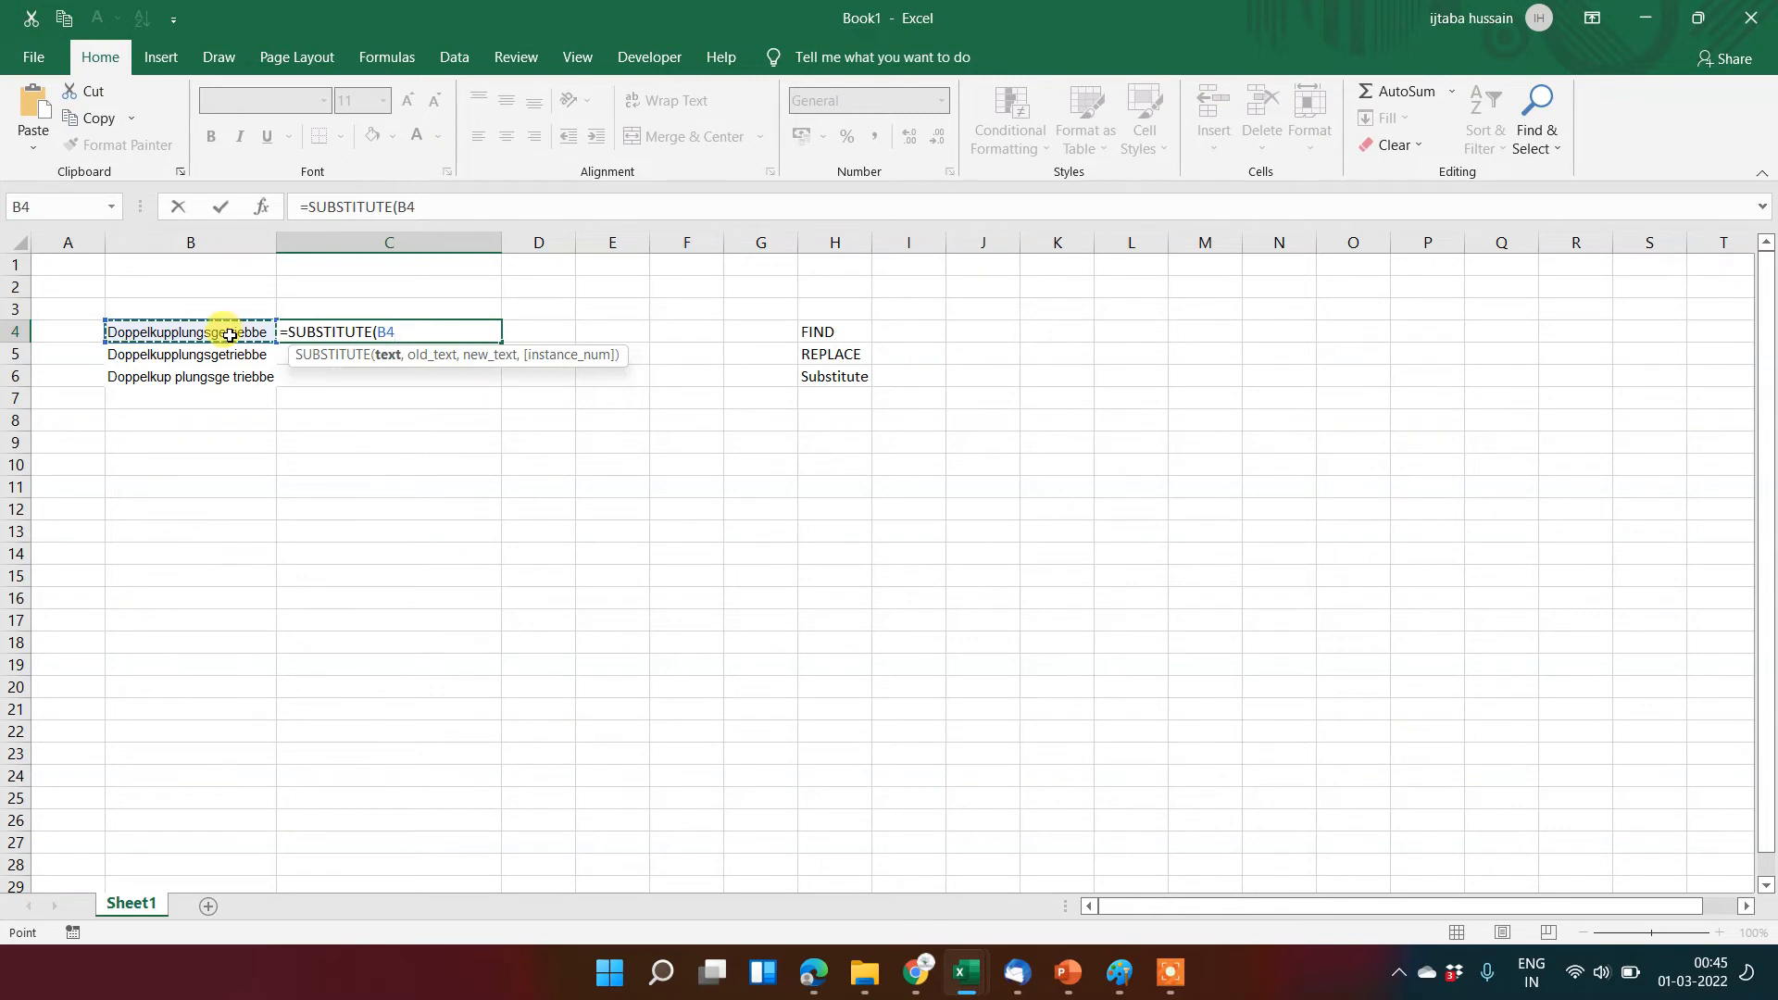
pyautogui.write(',')
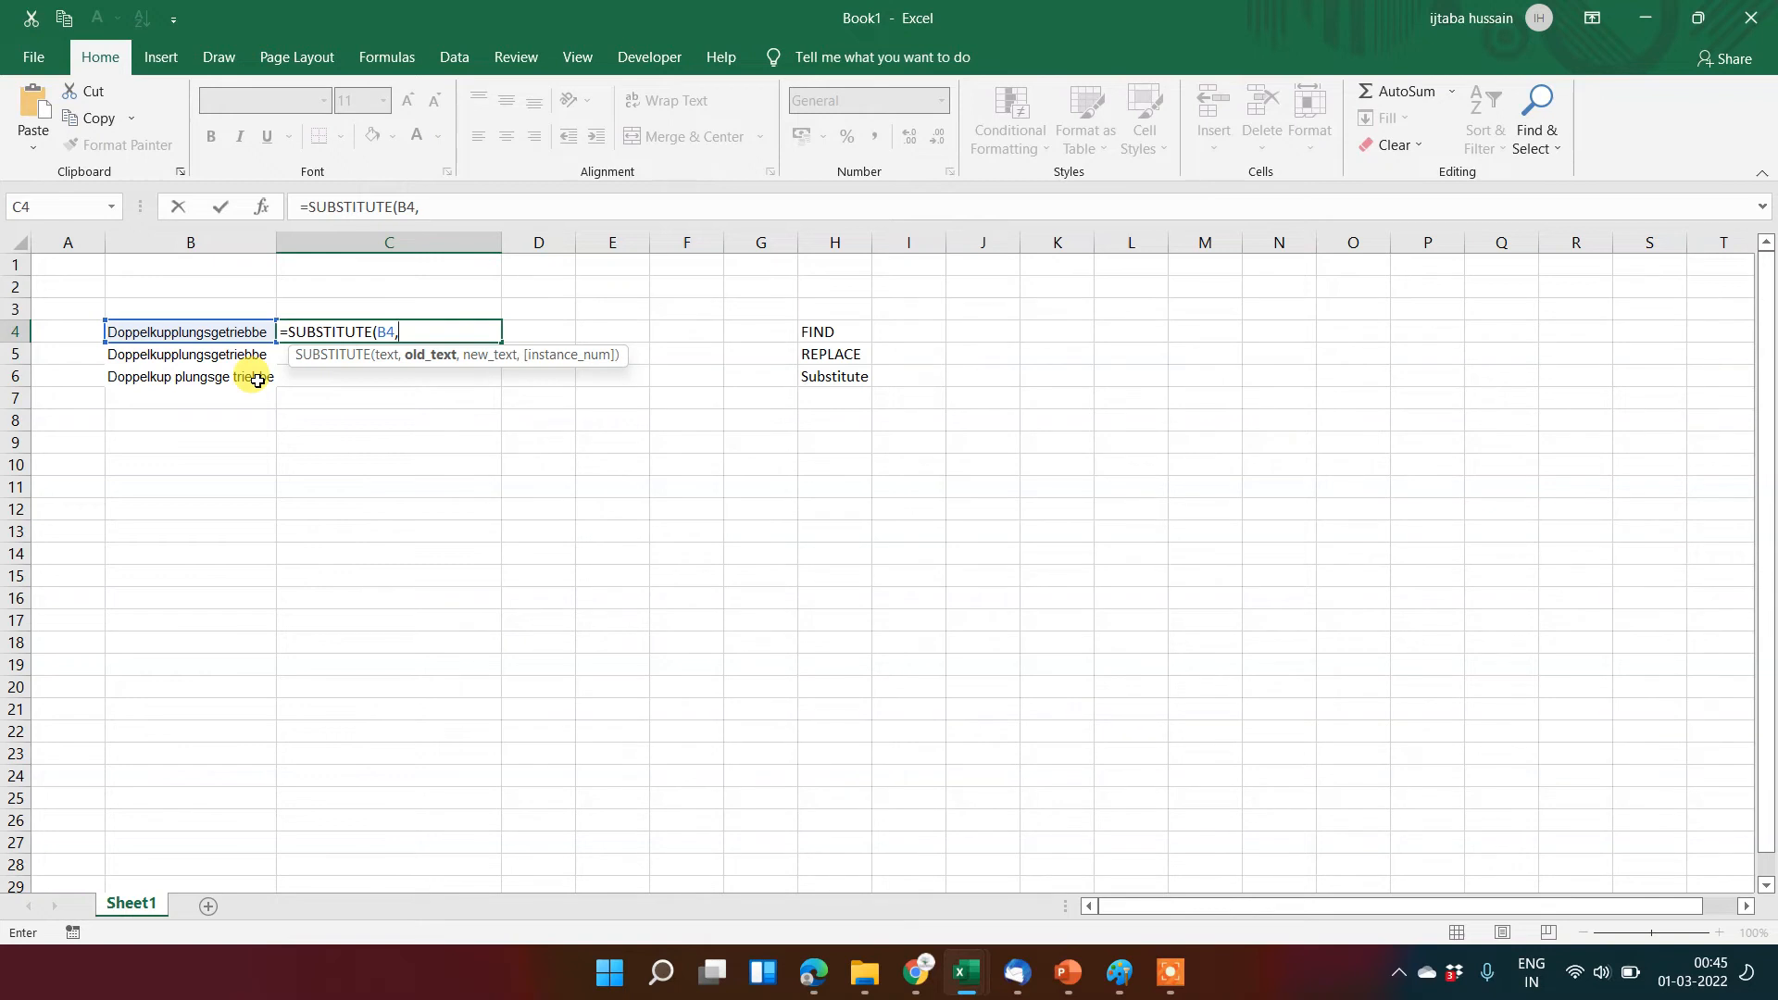
pyautogui.write('"pel",')
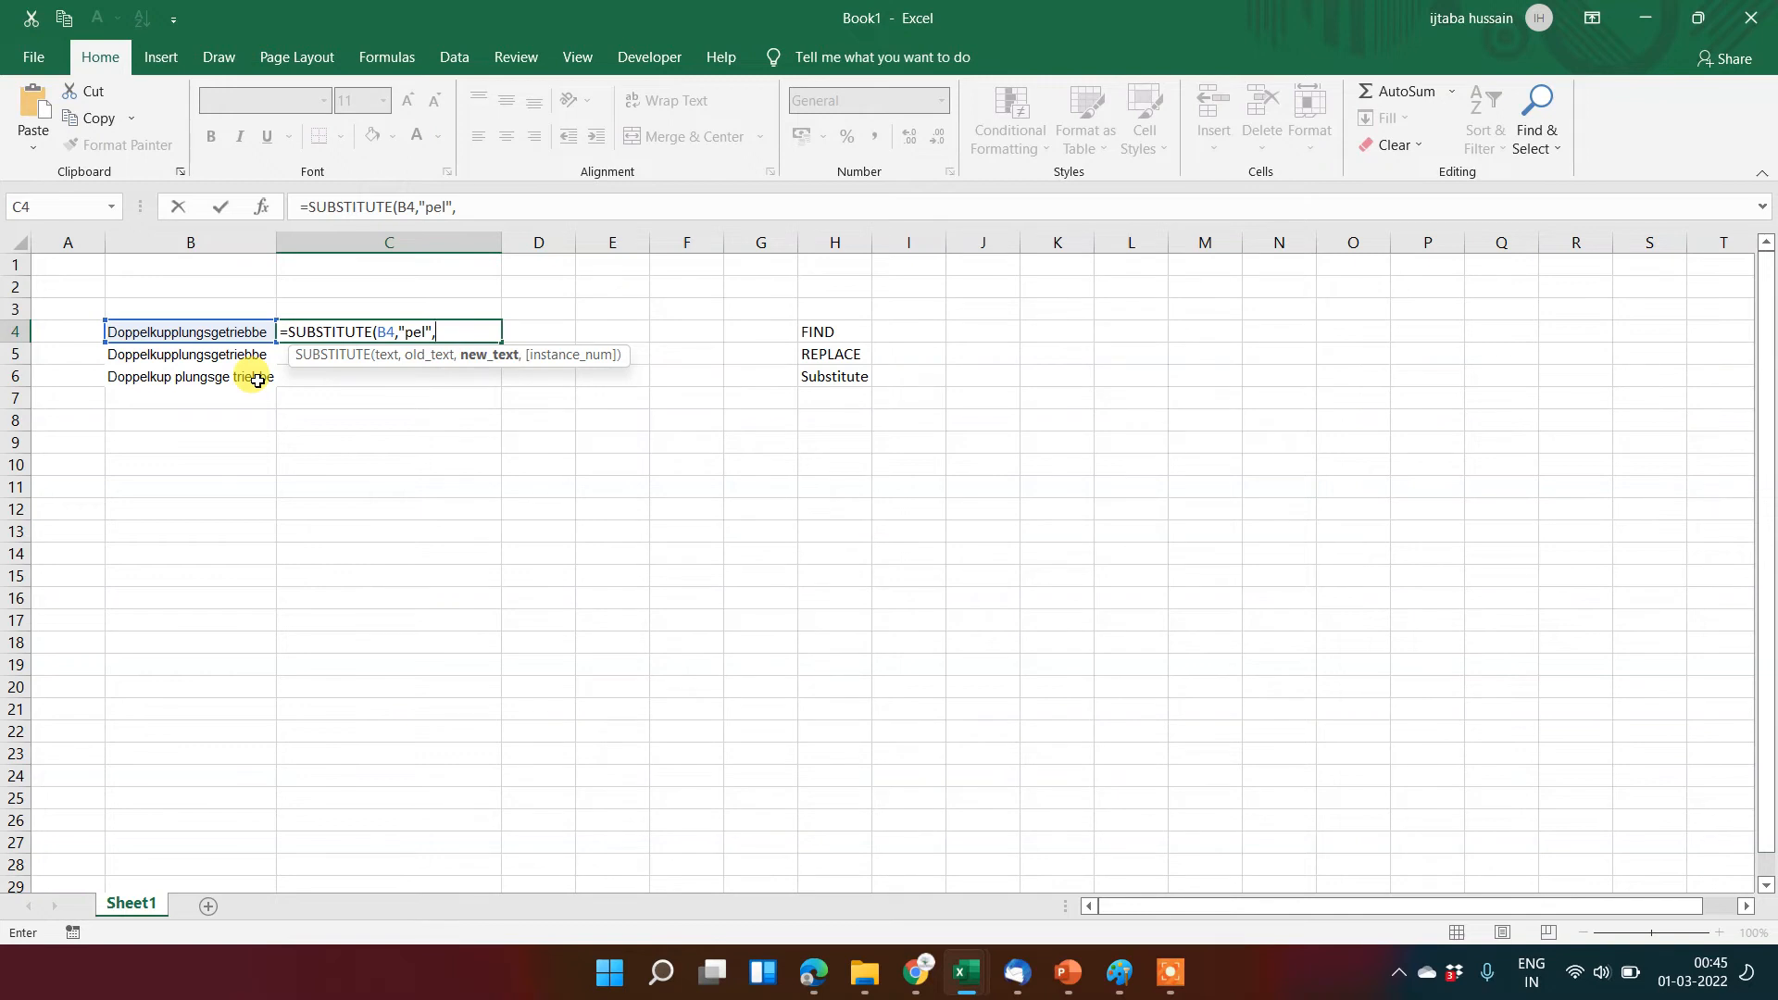
pyautogui.write('"top')
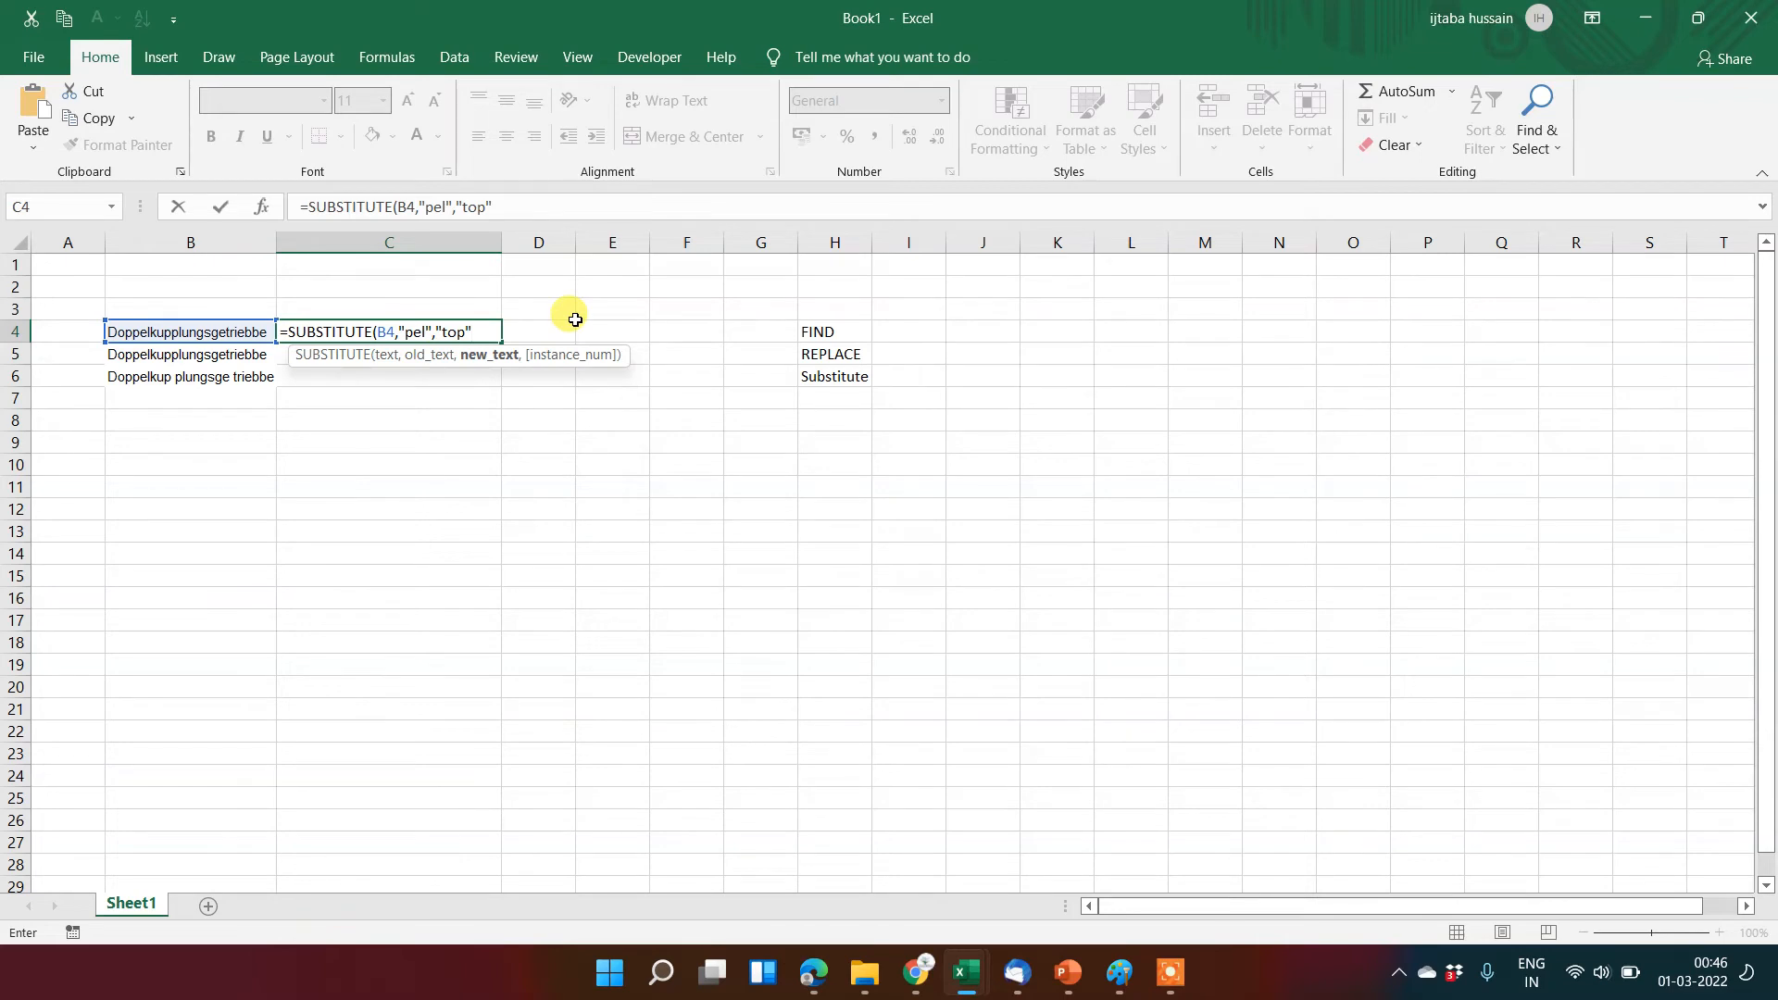
pyautogui.write(',')
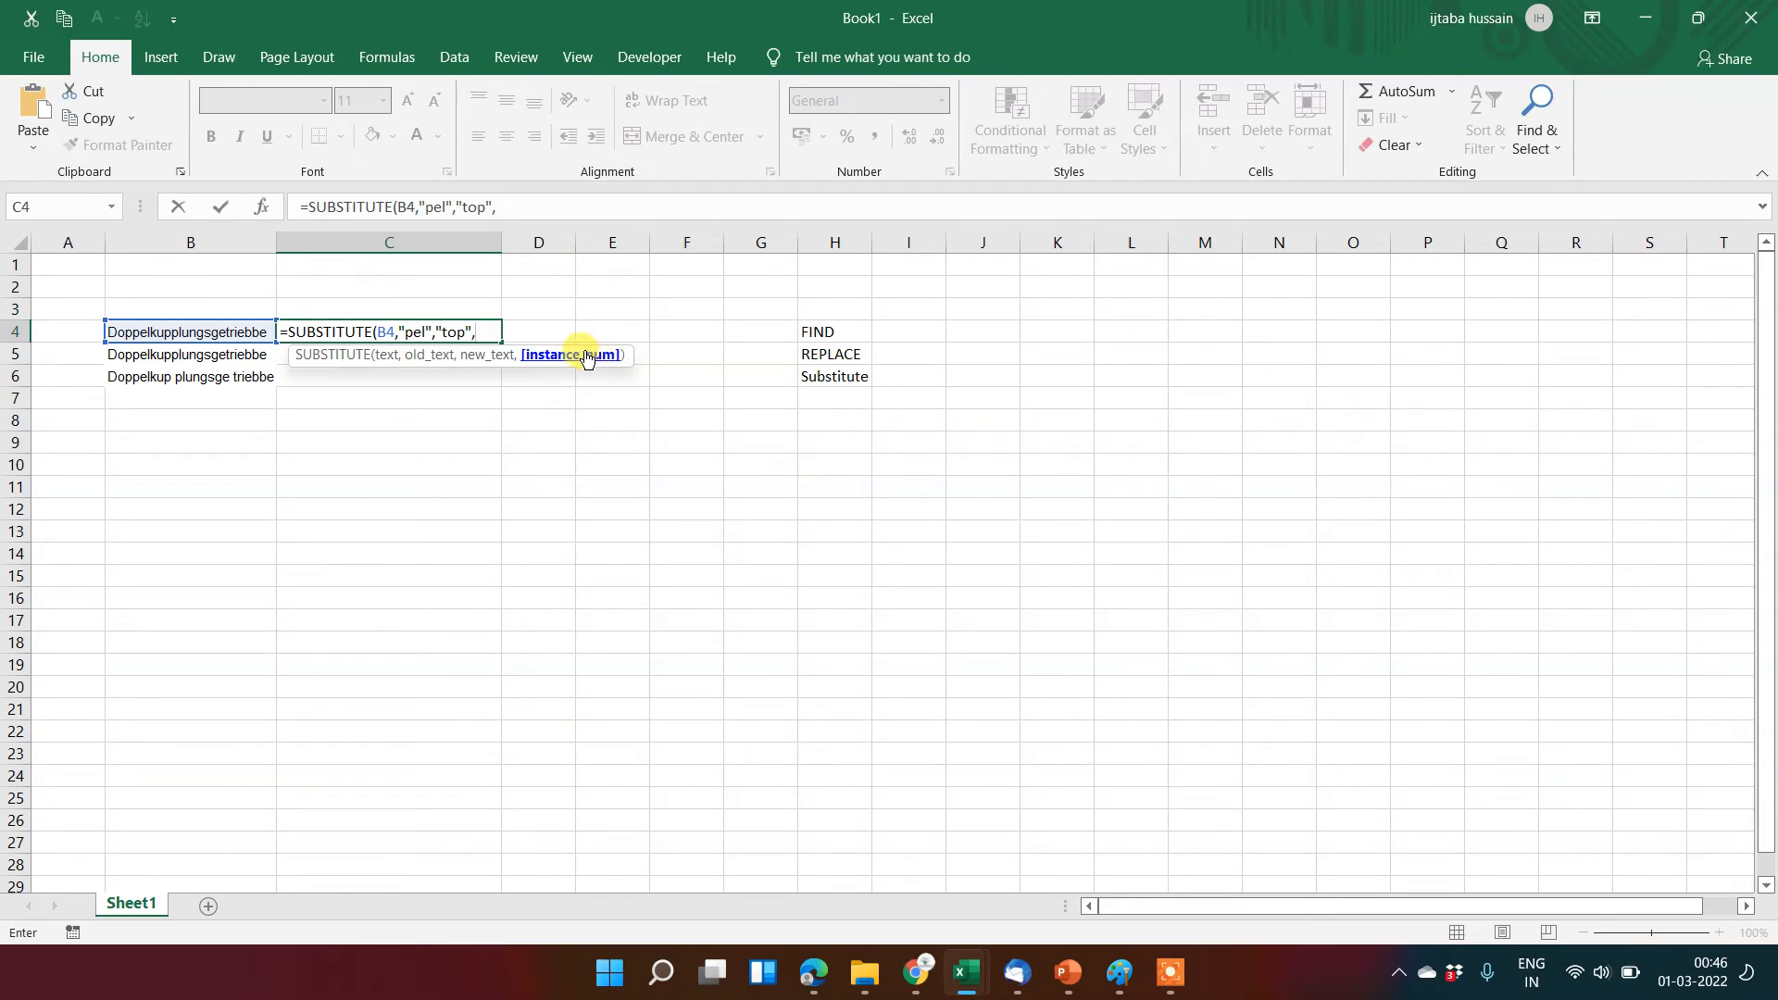
# Step: Open the help article for the SUBSTITUTE function and read the description of its Instance_num argument
pyautogui.click(587, 358)
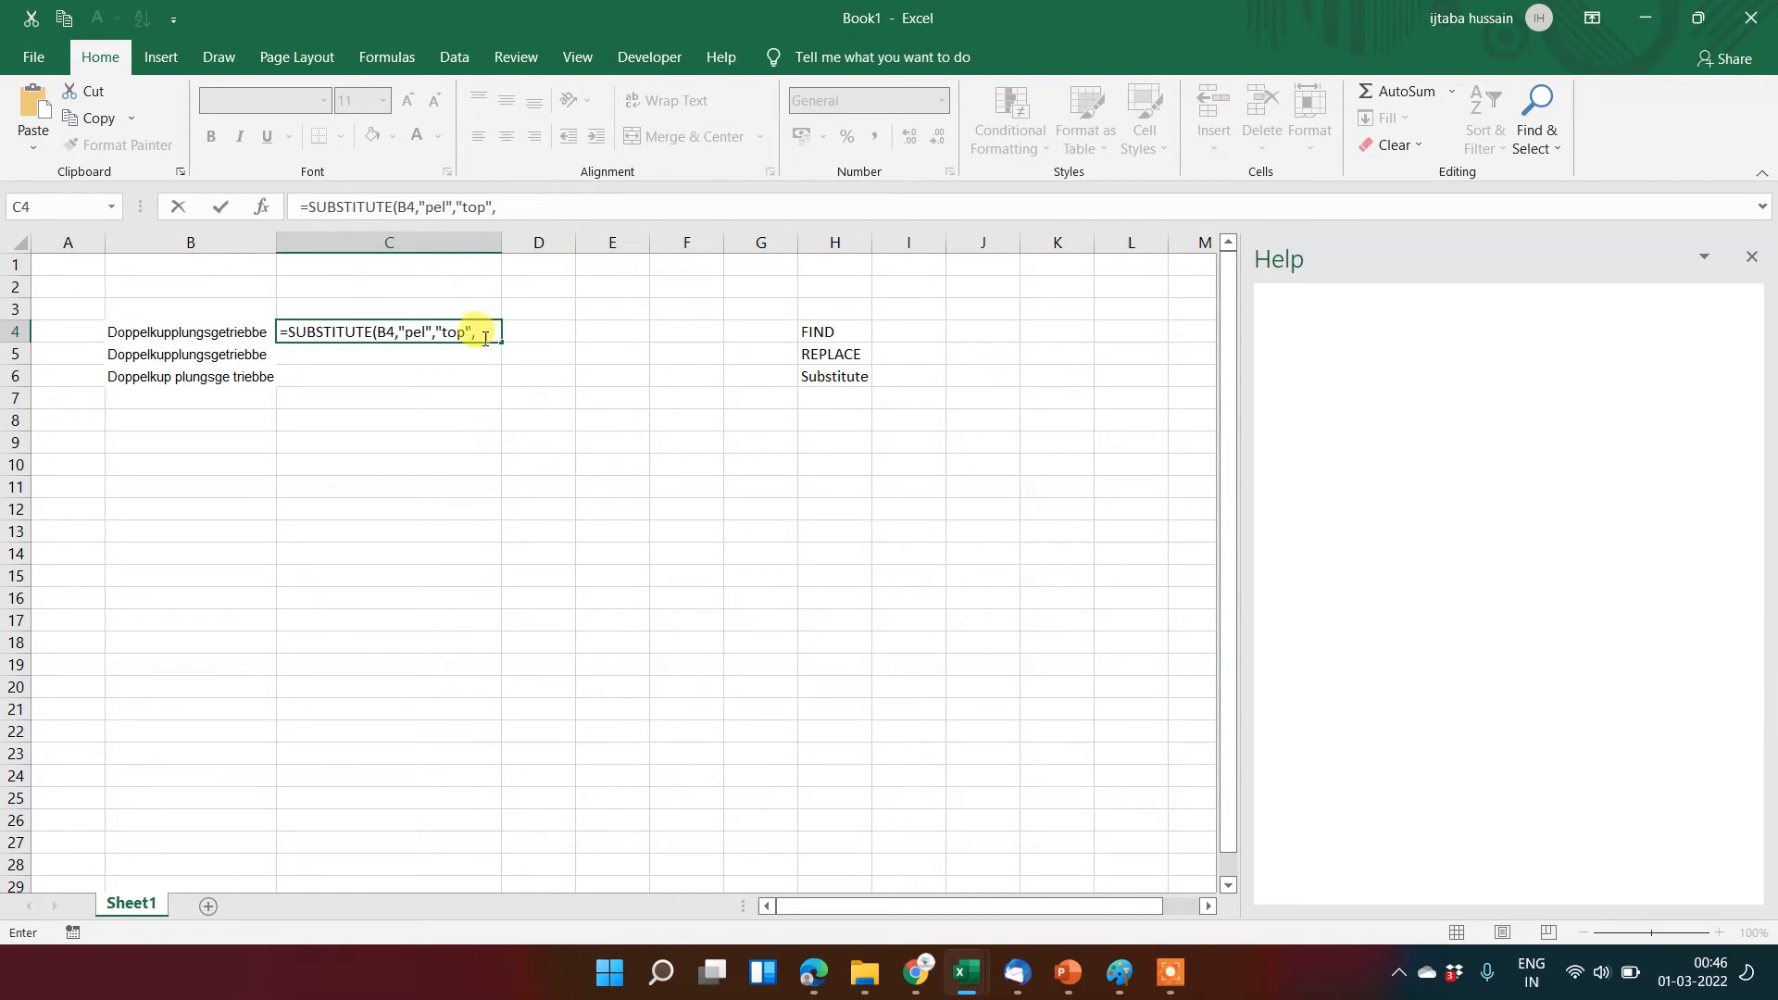
pyautogui.click(486, 338)
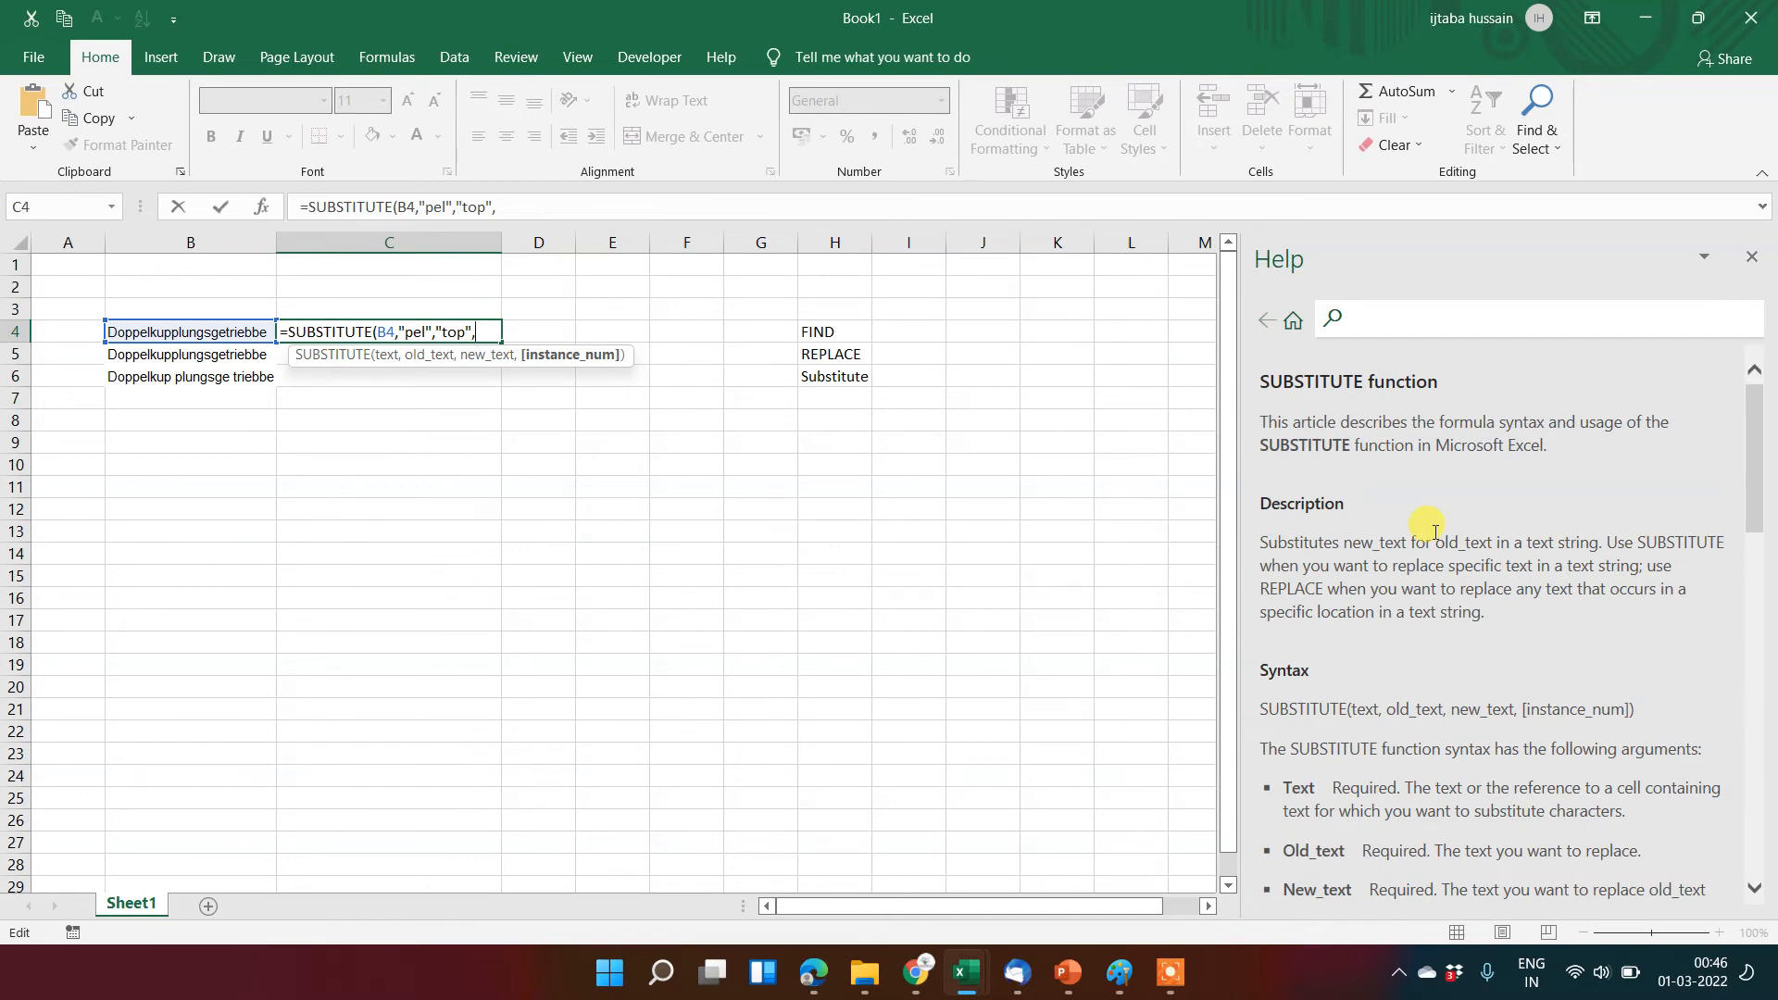
pyautogui.scroll(-3, 1434, 532)
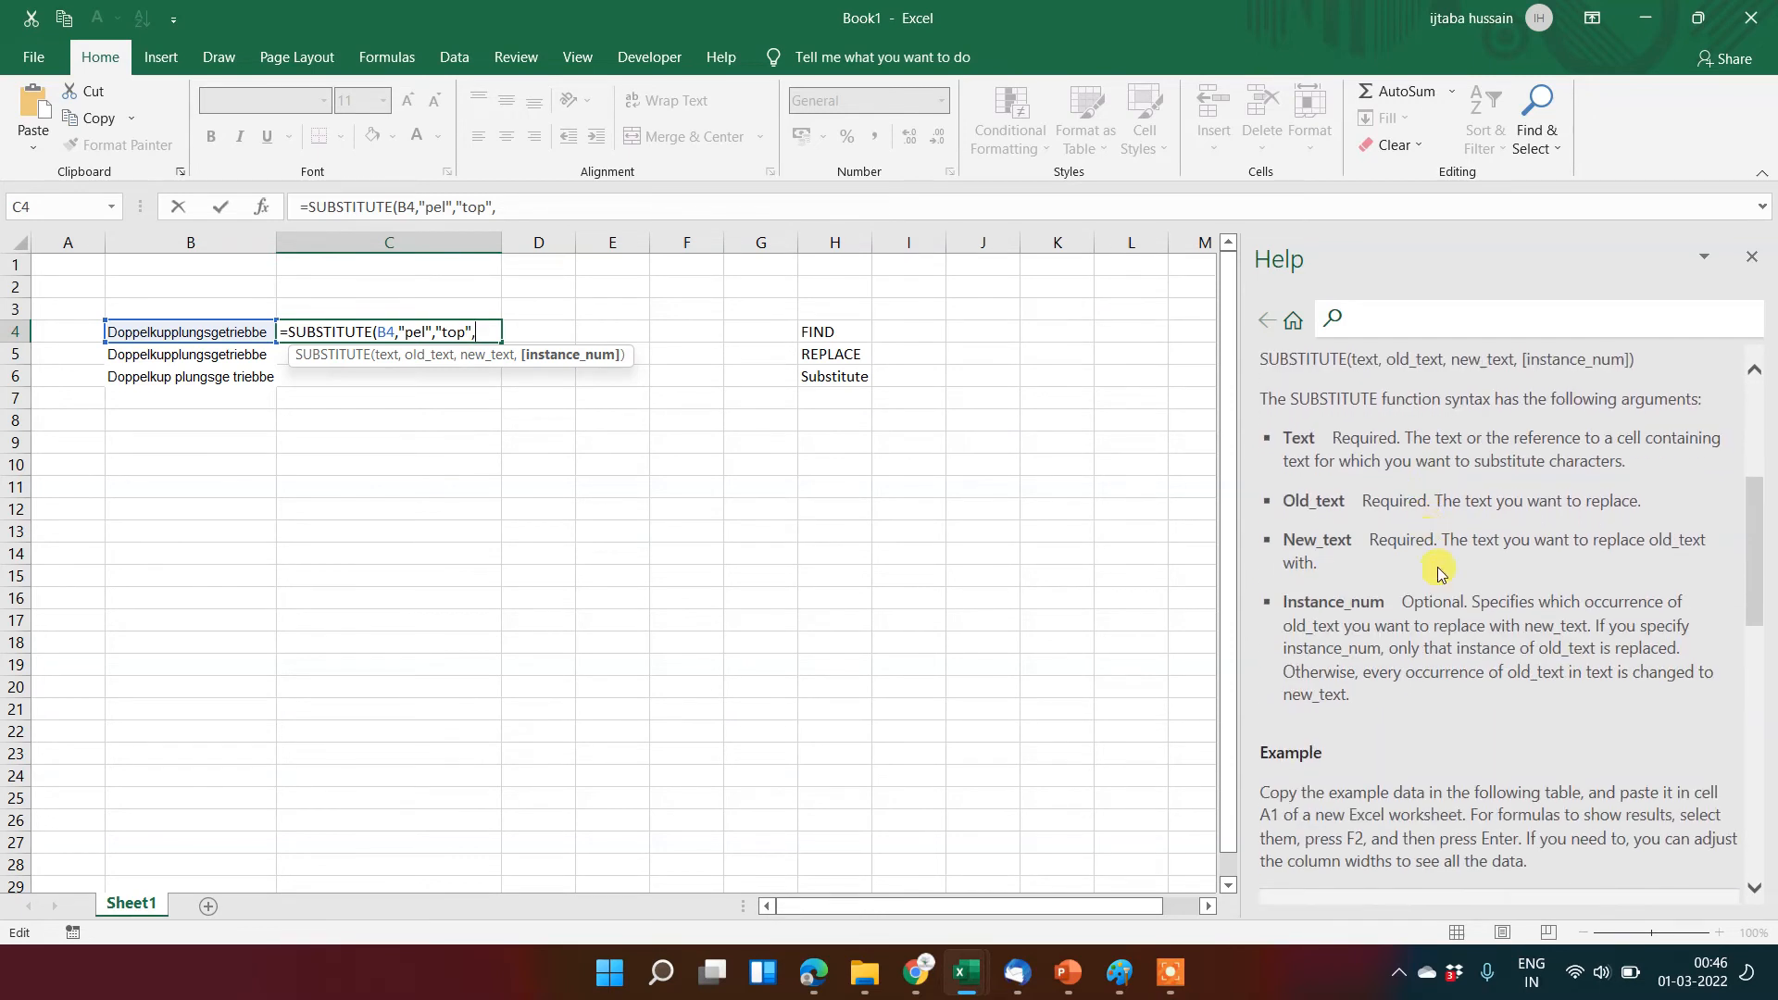
pyautogui.tripleClick(1293, 604)
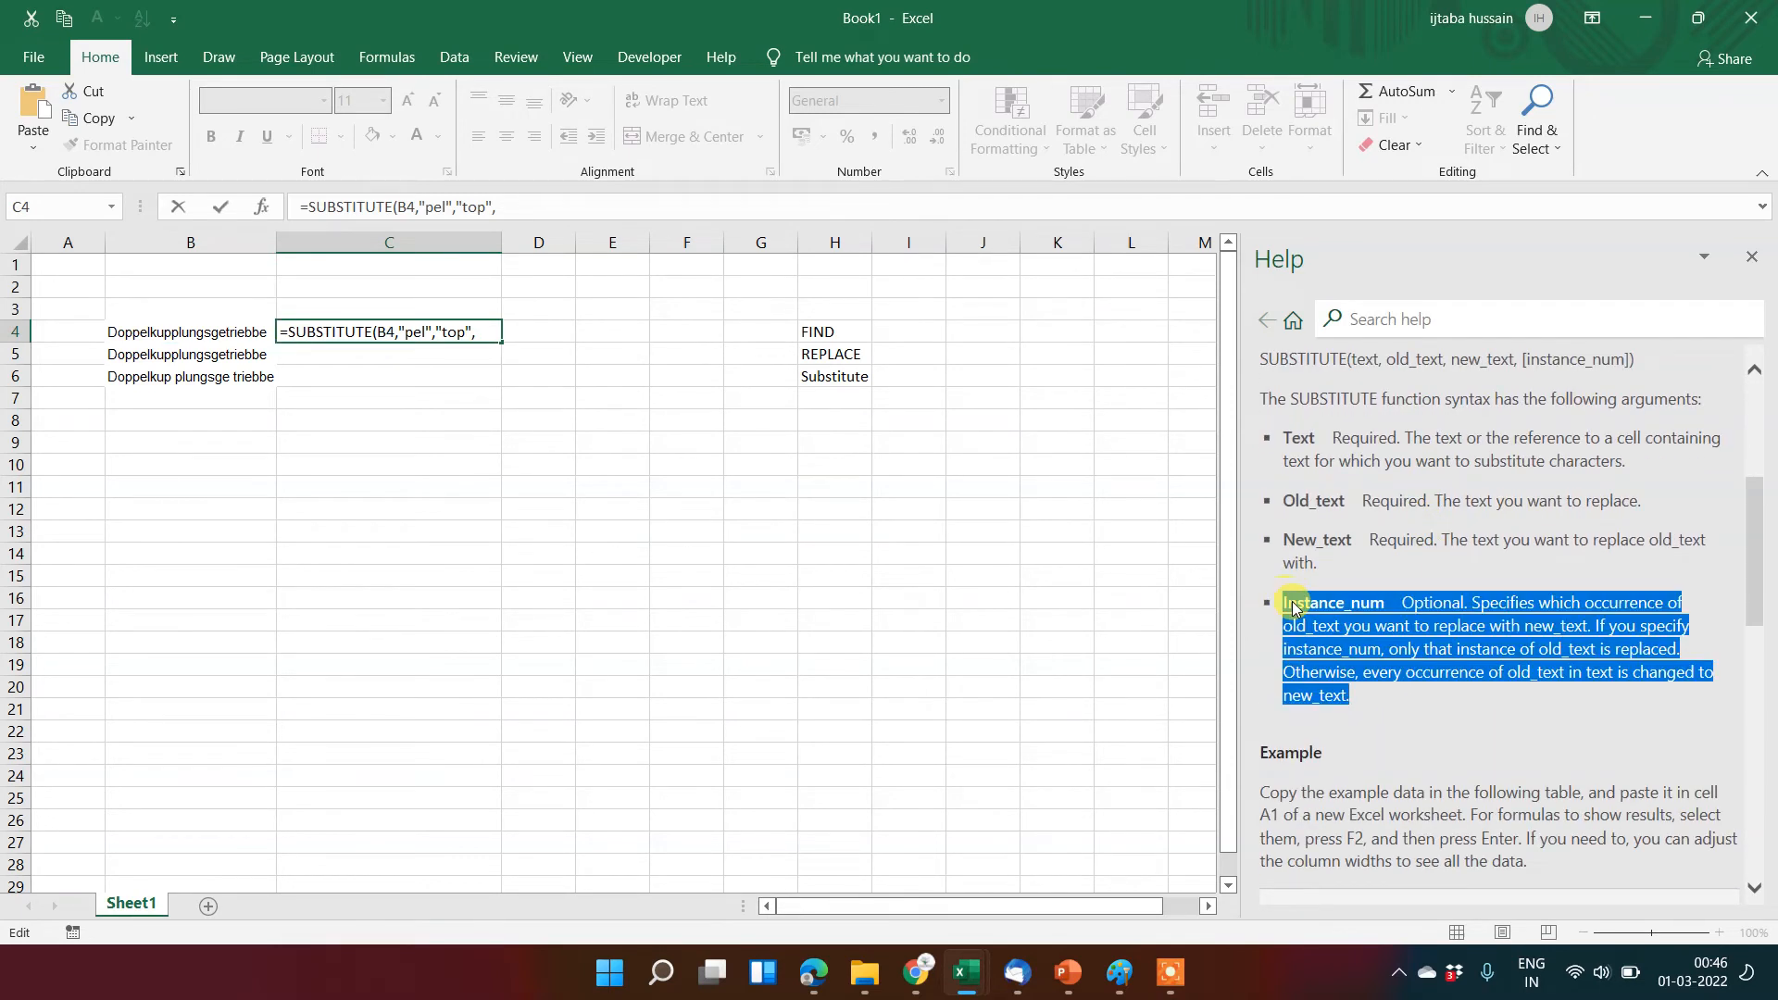
pyautogui.moveTo(1284, 604); pyautogui.dragTo(1344, 604)
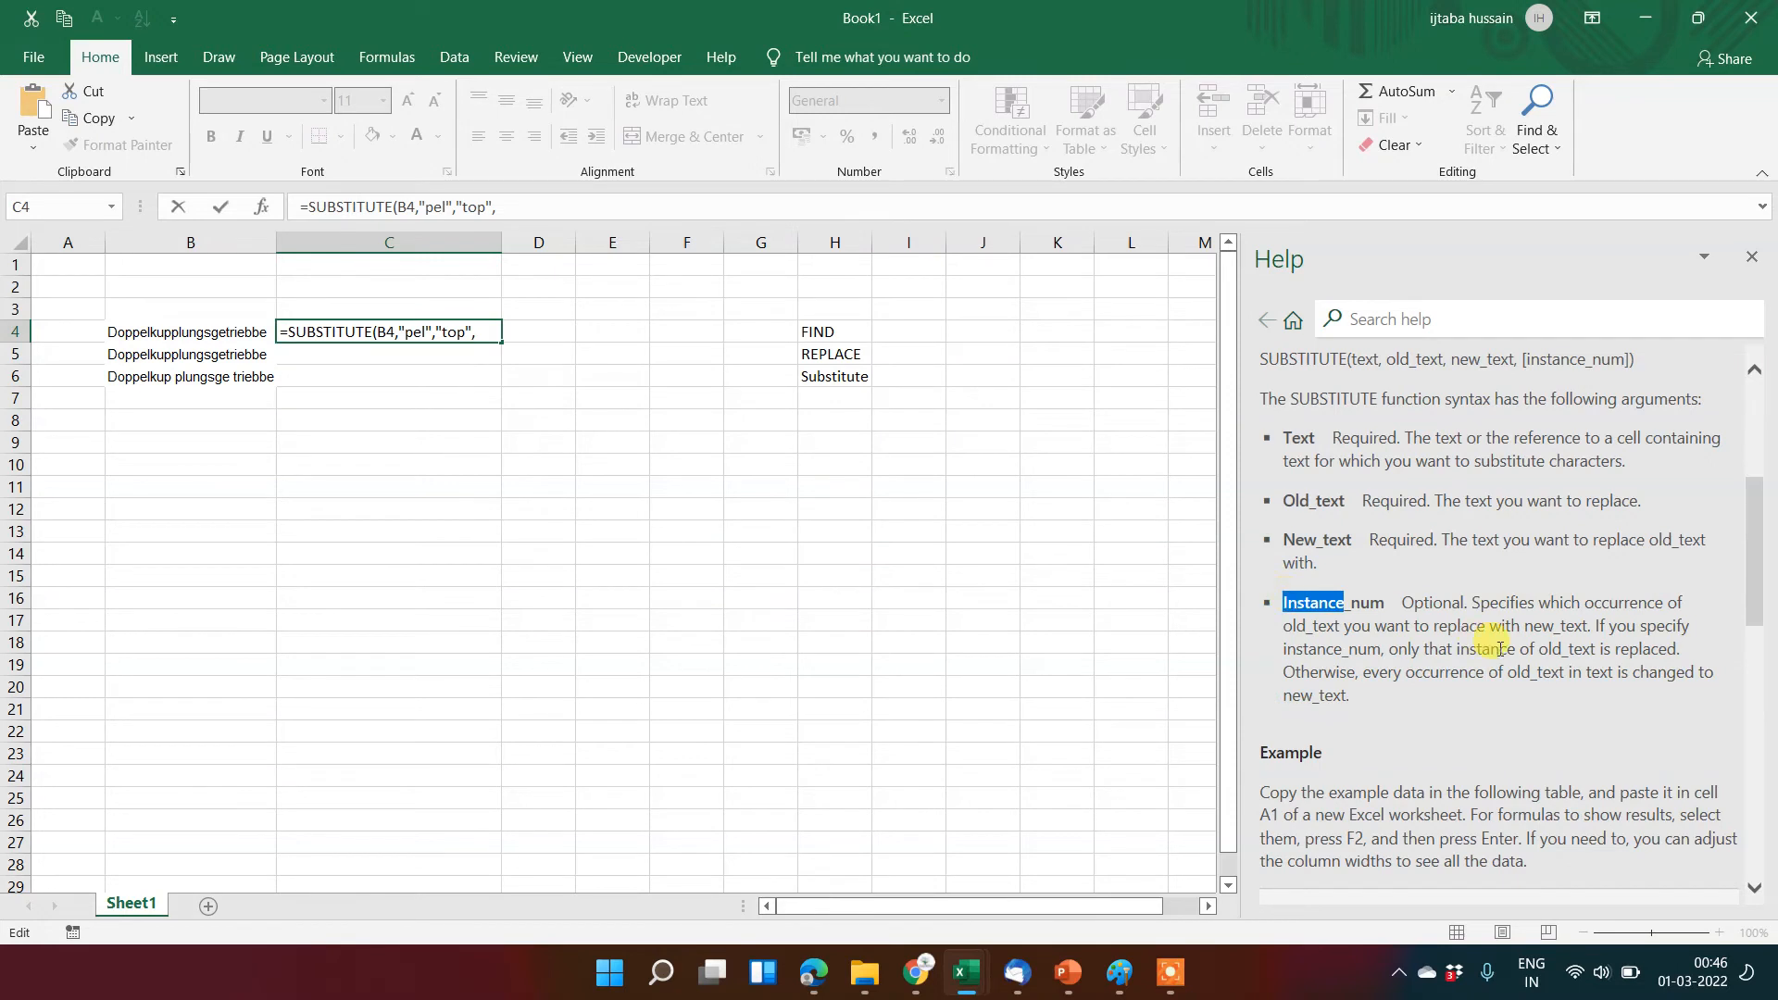
pyautogui.scroll(-1, 1501, 649)
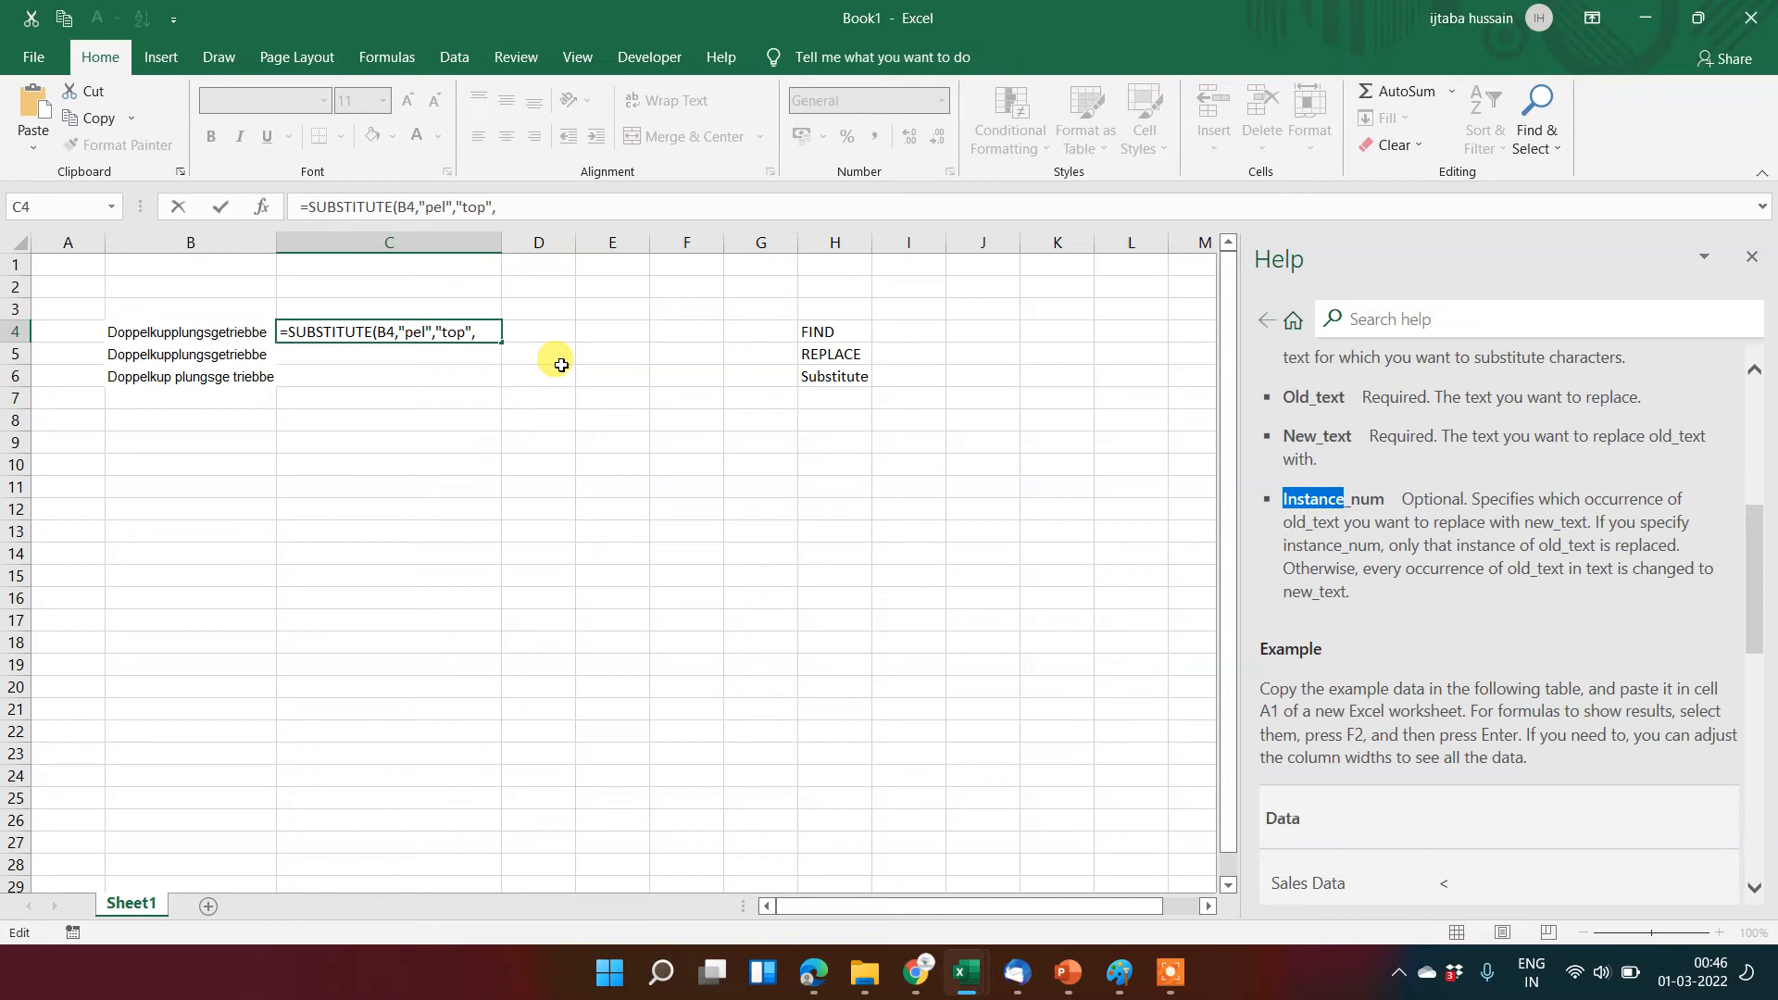
# Step: Complete the SUBSTITUTE formula in C4 with instance number 1
pyautogui.click(495, 330)
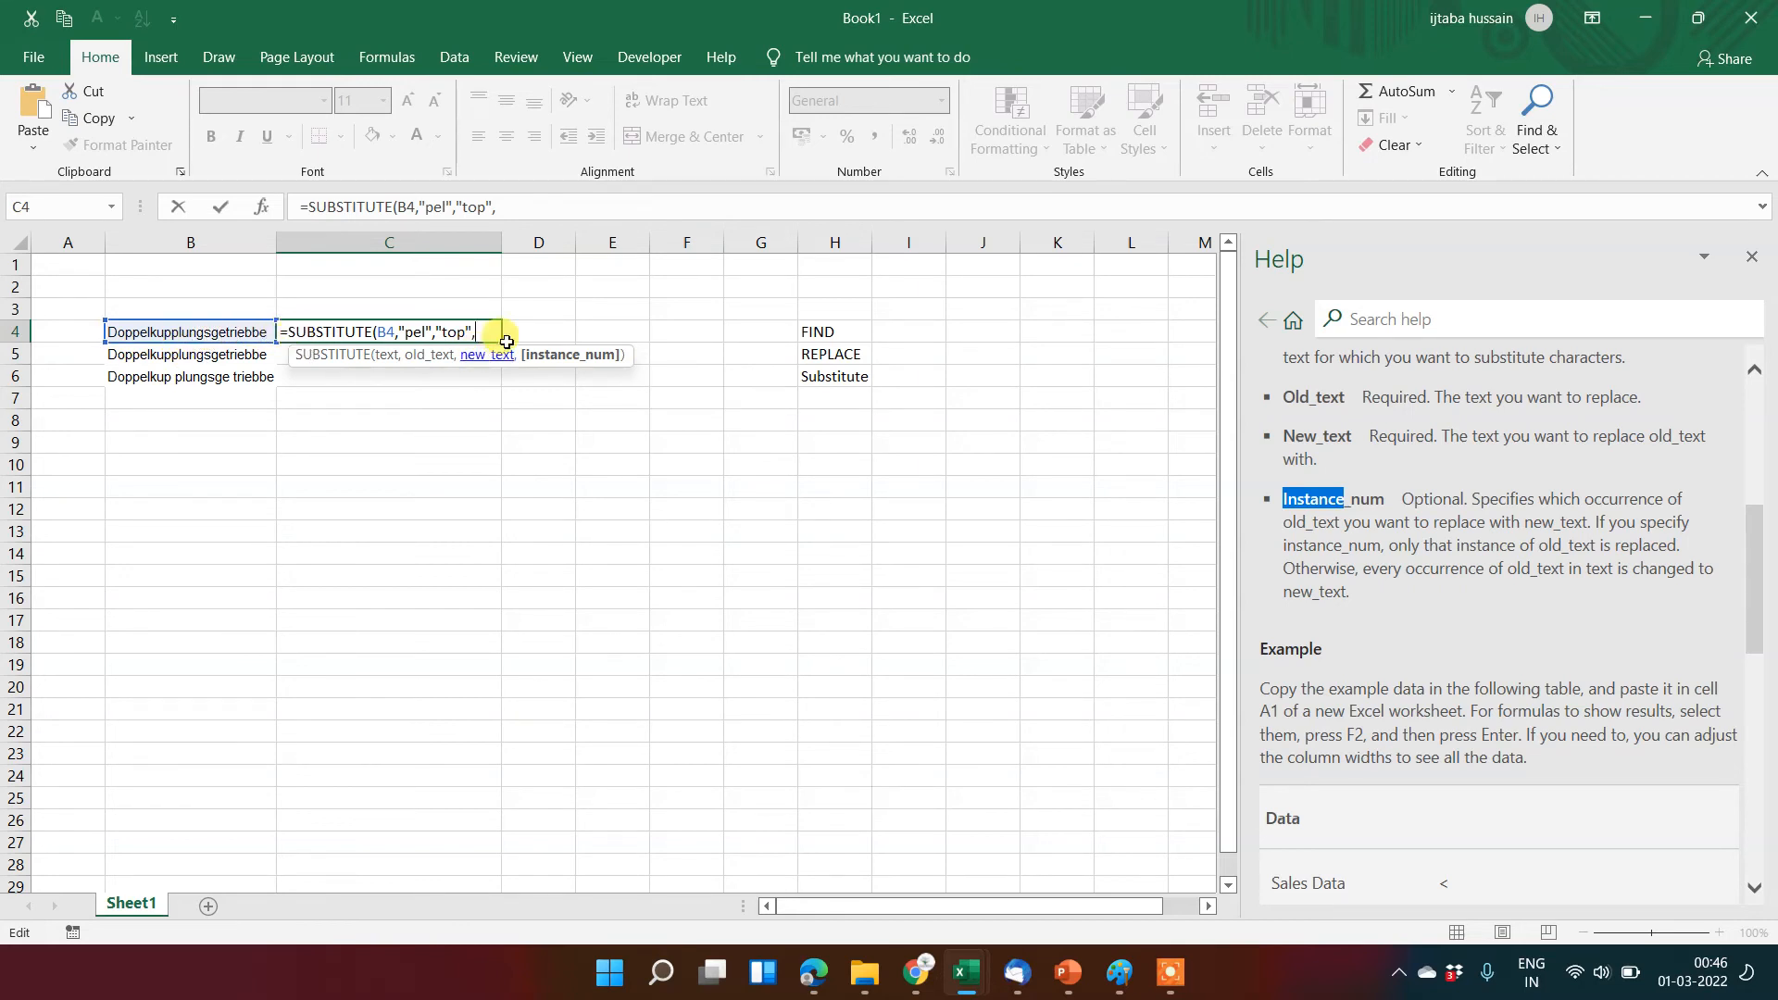
pyautogui.write('1)')
pyautogui.press('Return')
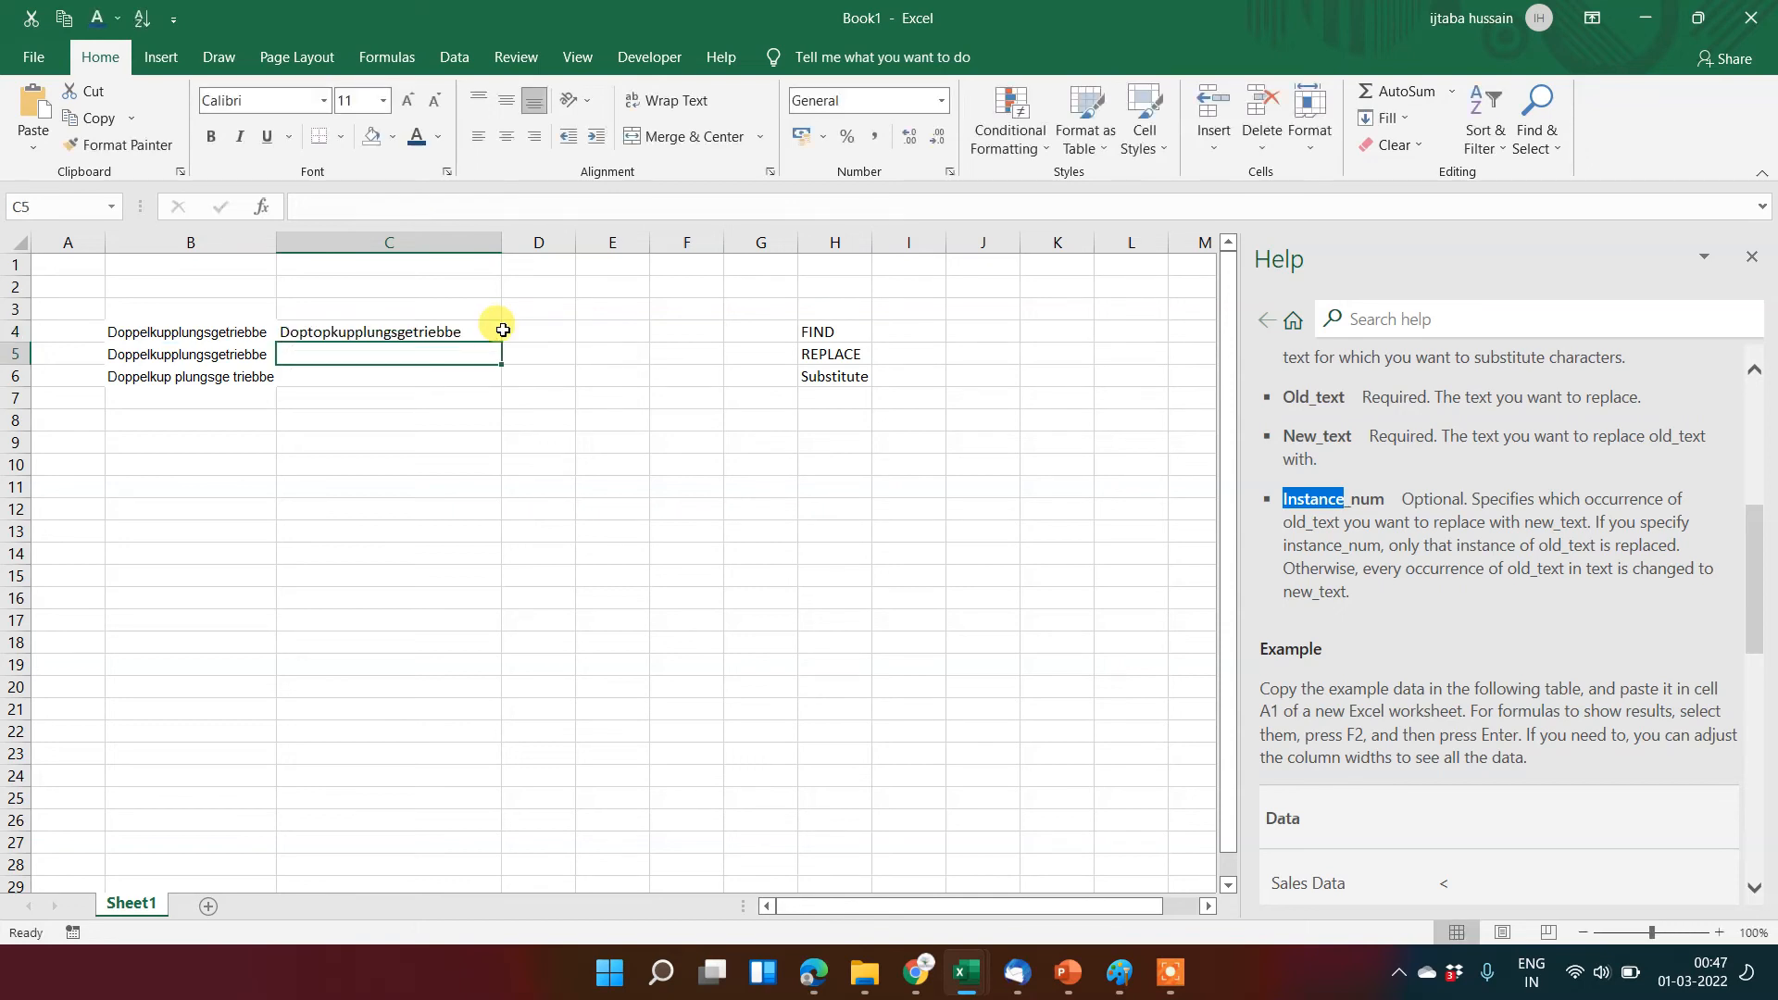
# Step: Change the old text in the SUBSTITUTE formula in C4 to "pp" and the new text to "gg"
pyautogui.click(496, 331)
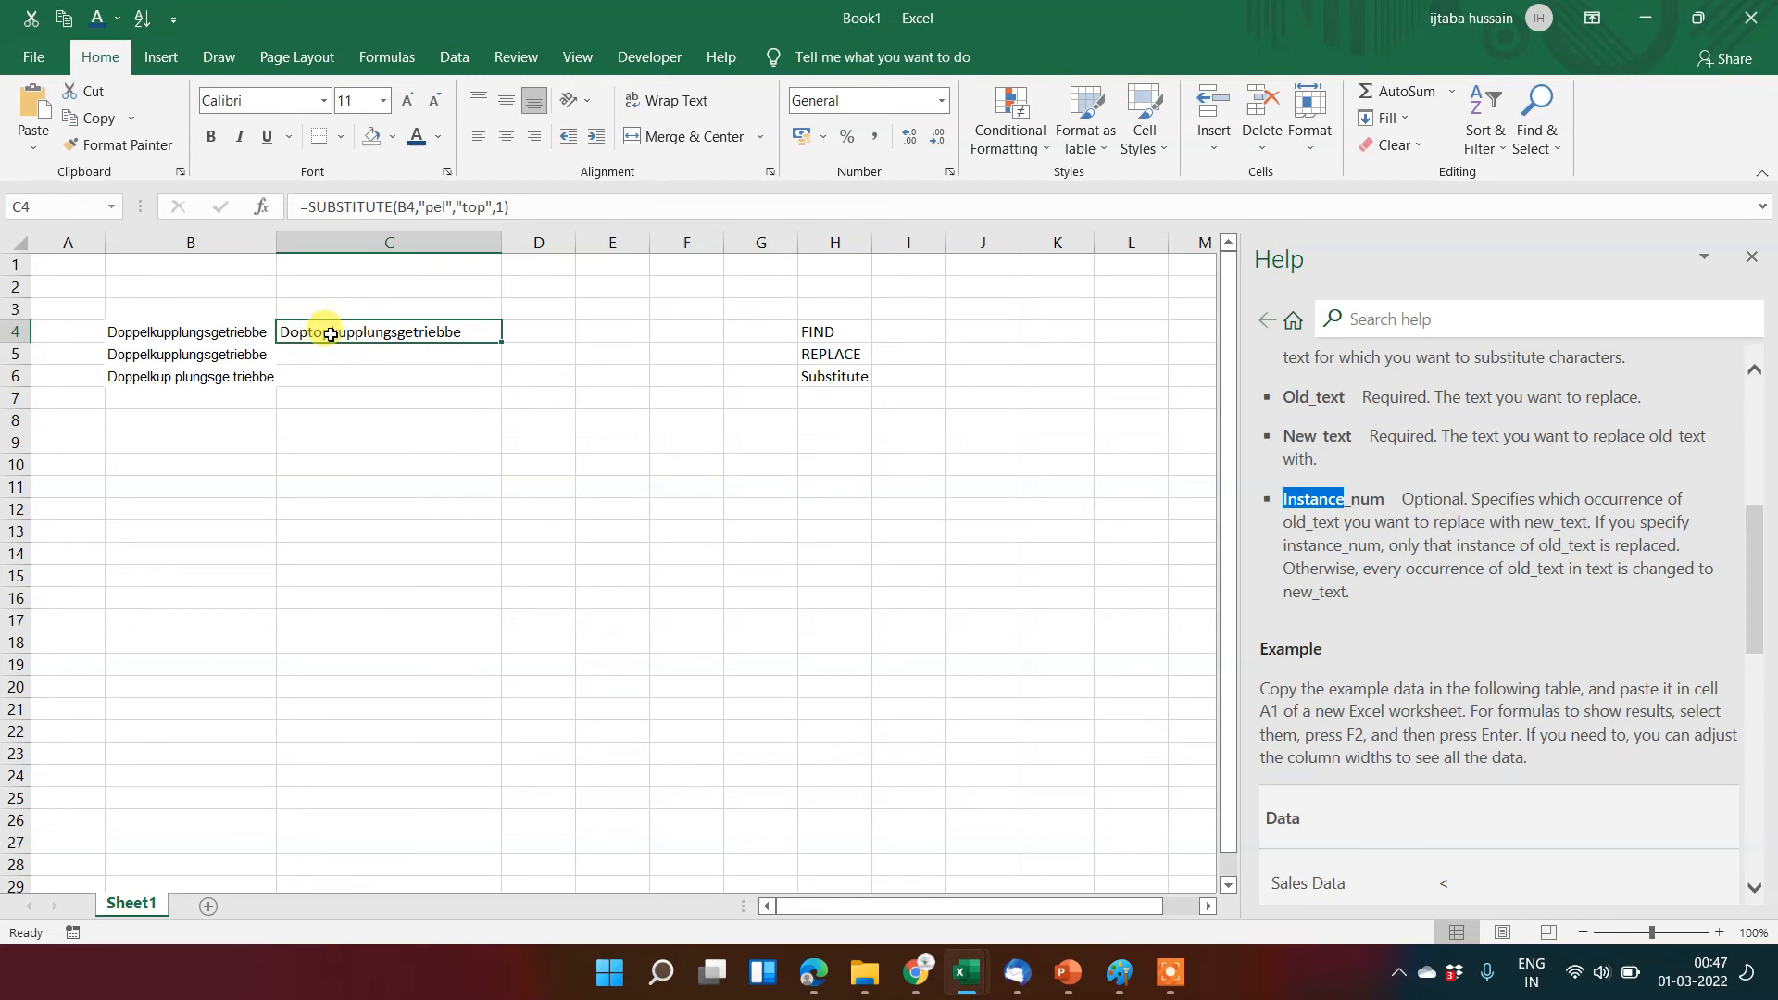
pyautogui.click(451, 208)
pyautogui.press('BackSpace')
pyautogui.press('BackSpace')
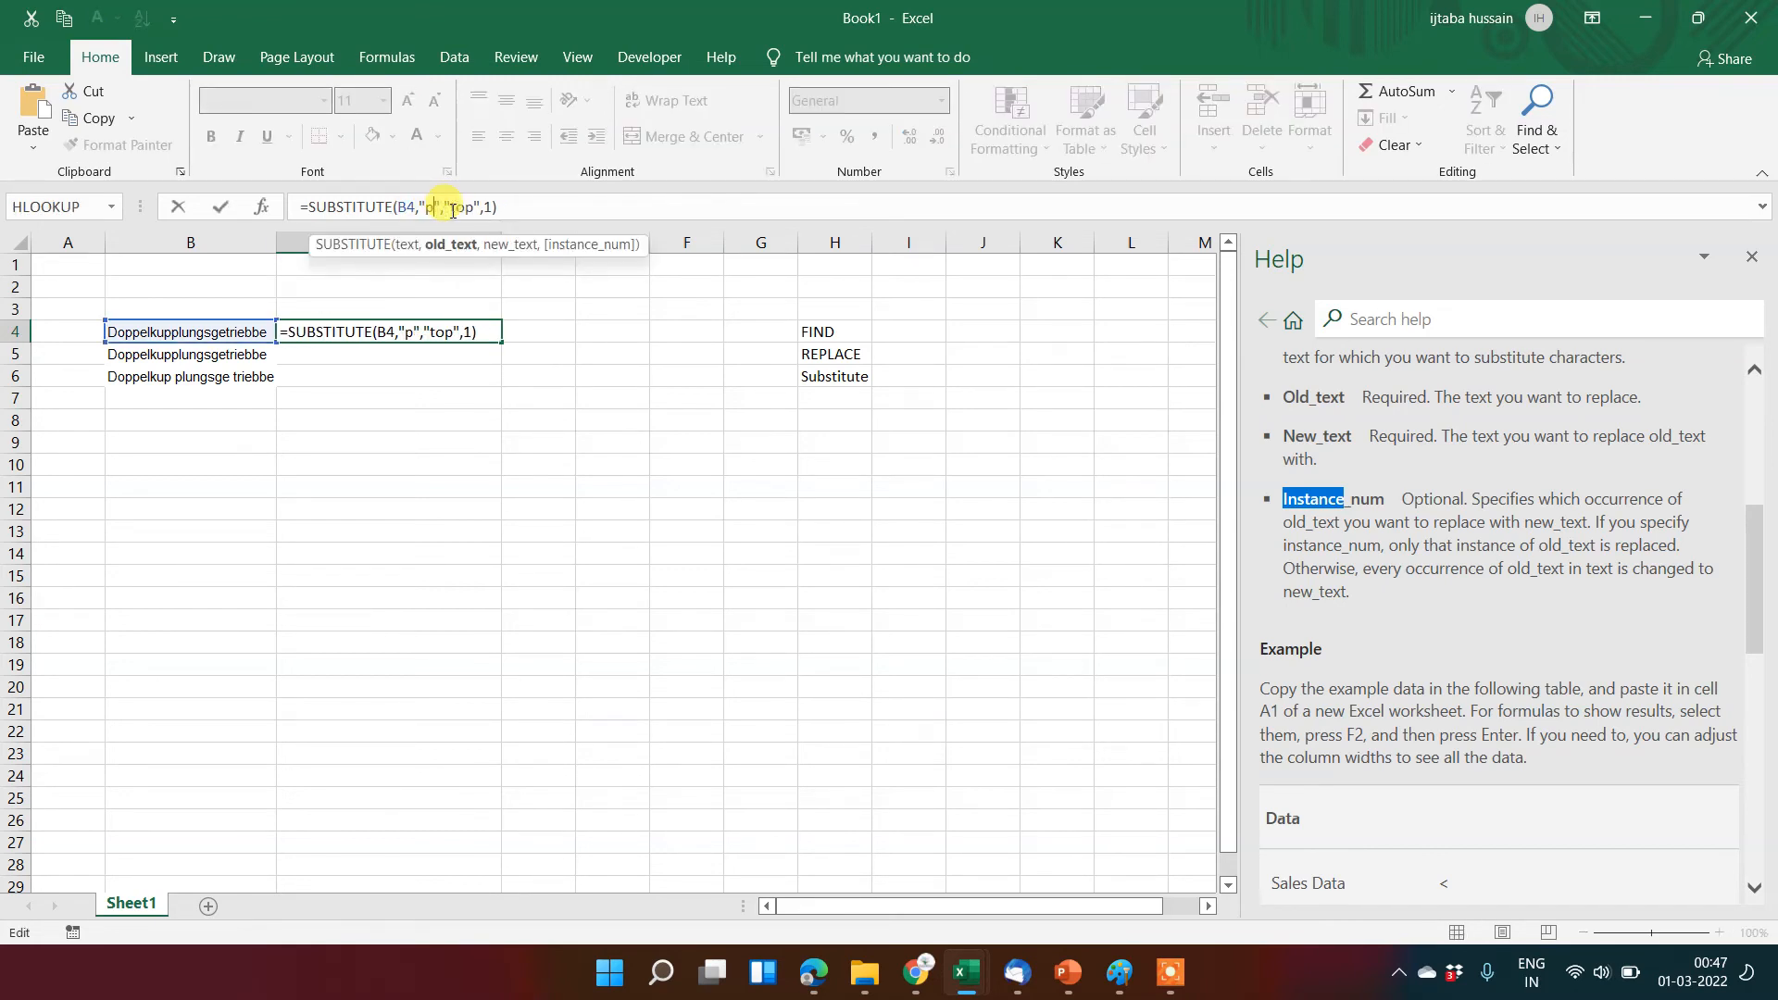
pyautogui.press('BackSpace')
pyautogui.write('pp')
pyautogui.press('Right')
pyautogui.press('Right')
pyautogui.press('Right')
pyautogui.hotkey('shift', 'Right')
pyautogui.hotkey('shift', 'Right')
pyautogui.hotkey('shift', 'Right')
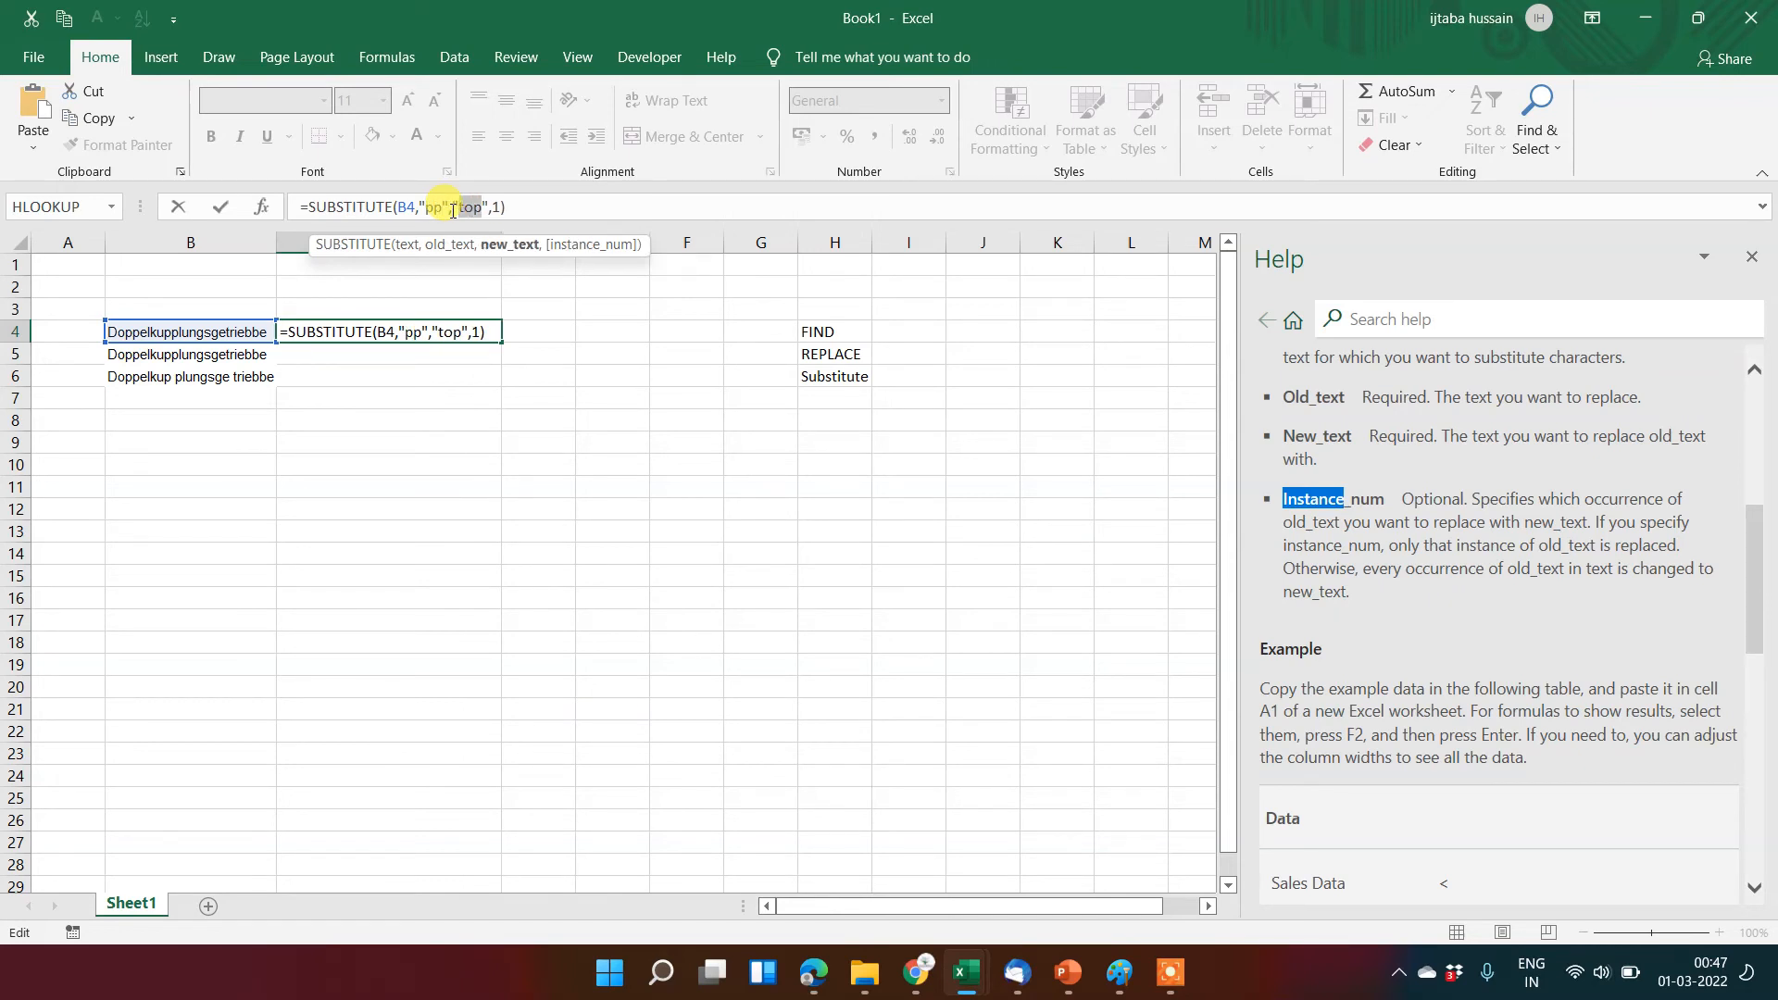
pyautogui.write('gg')
pyautogui.press('Return')
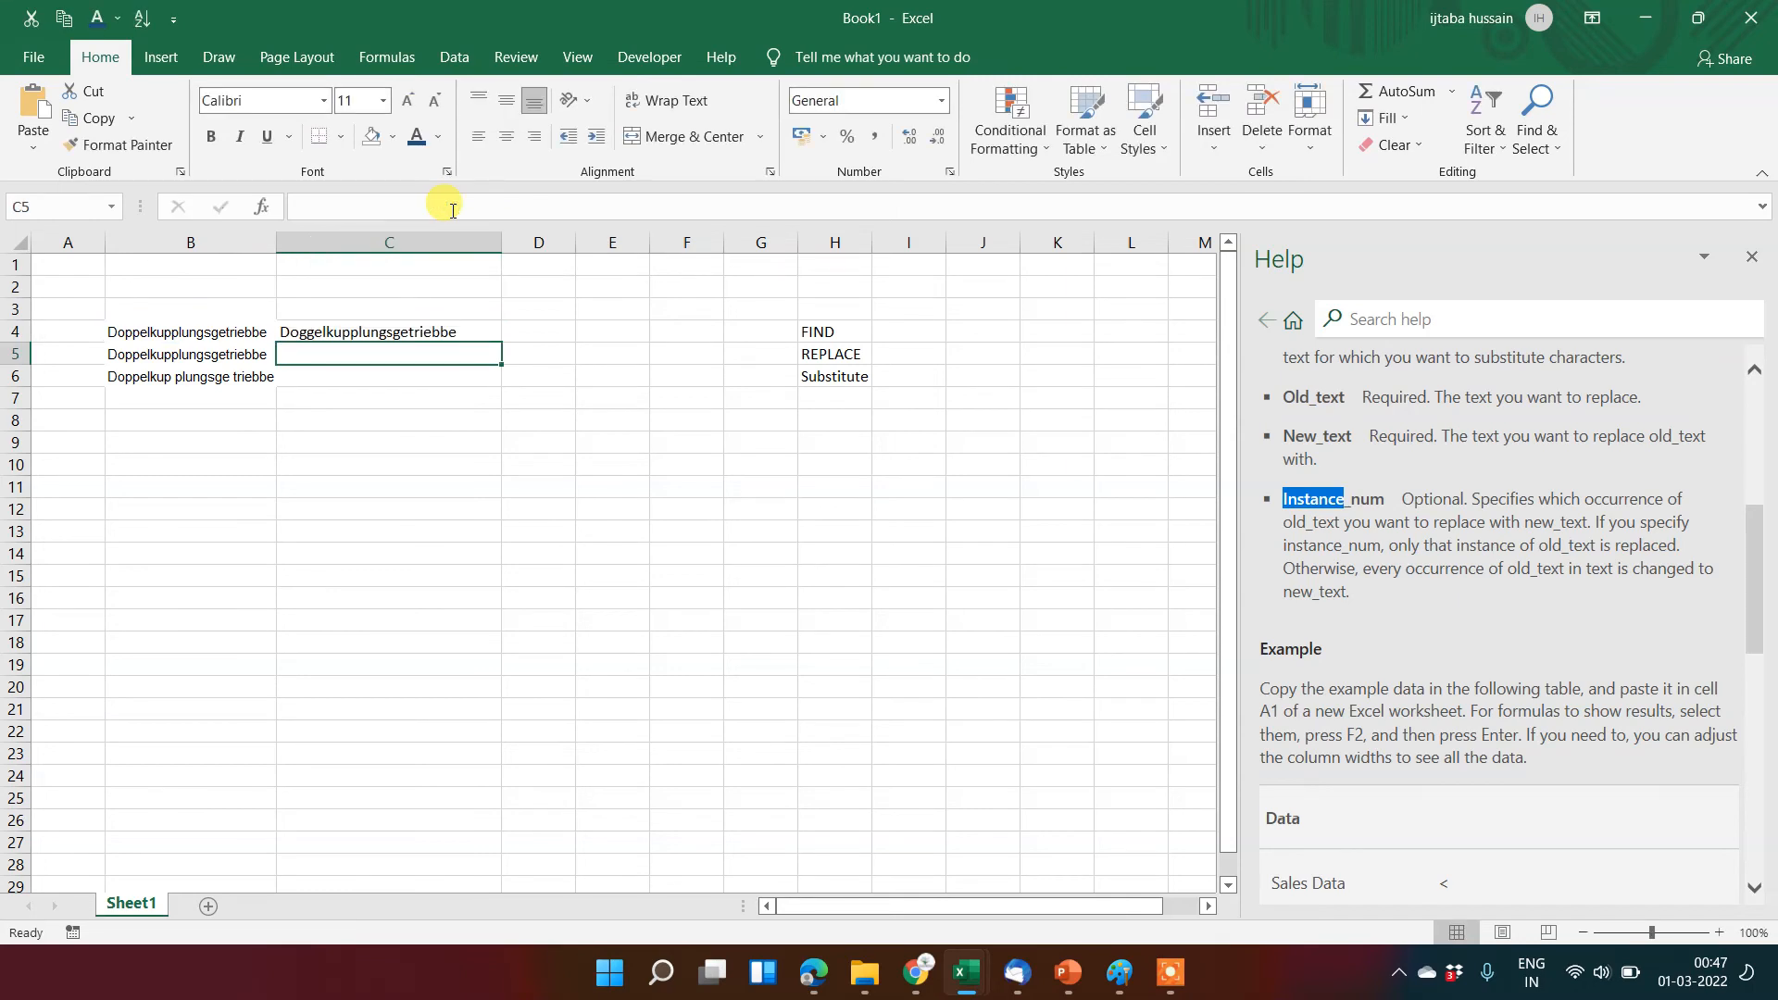
# Step: Set the instance number of the SUBSTITUTE formula in C4 to 2 to replace only the second "pp"
pyautogui.press('Up')
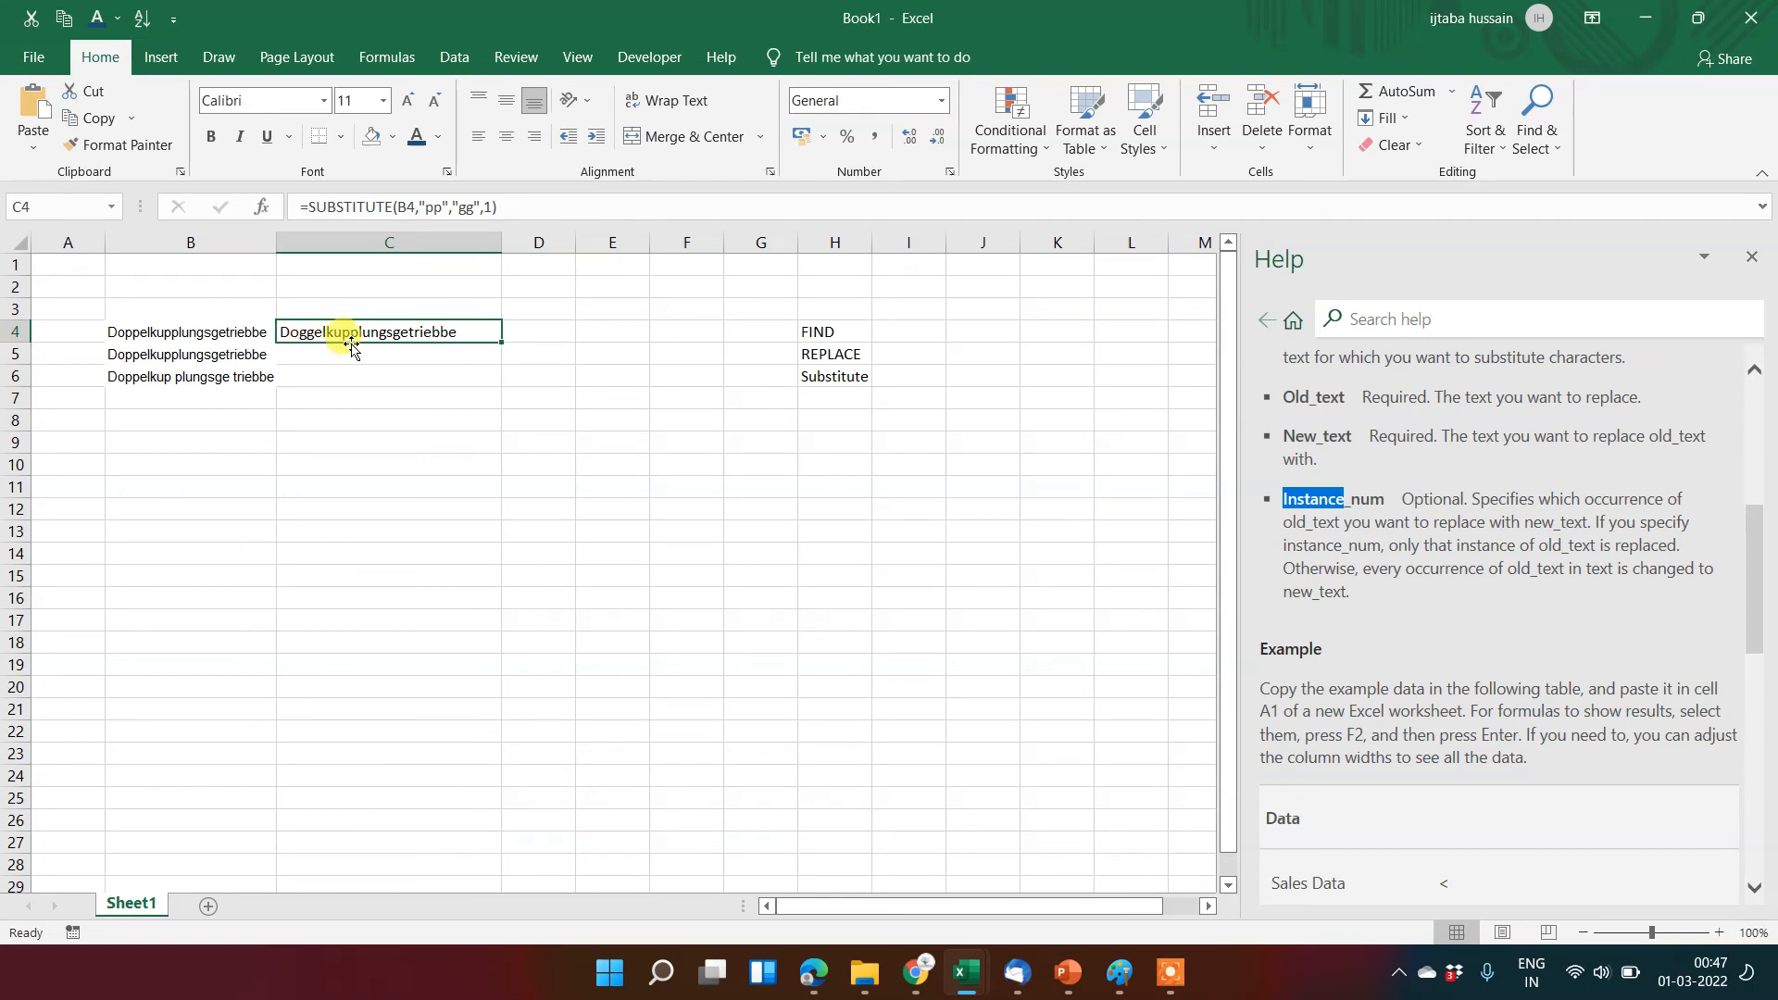
pyautogui.click(491, 205)
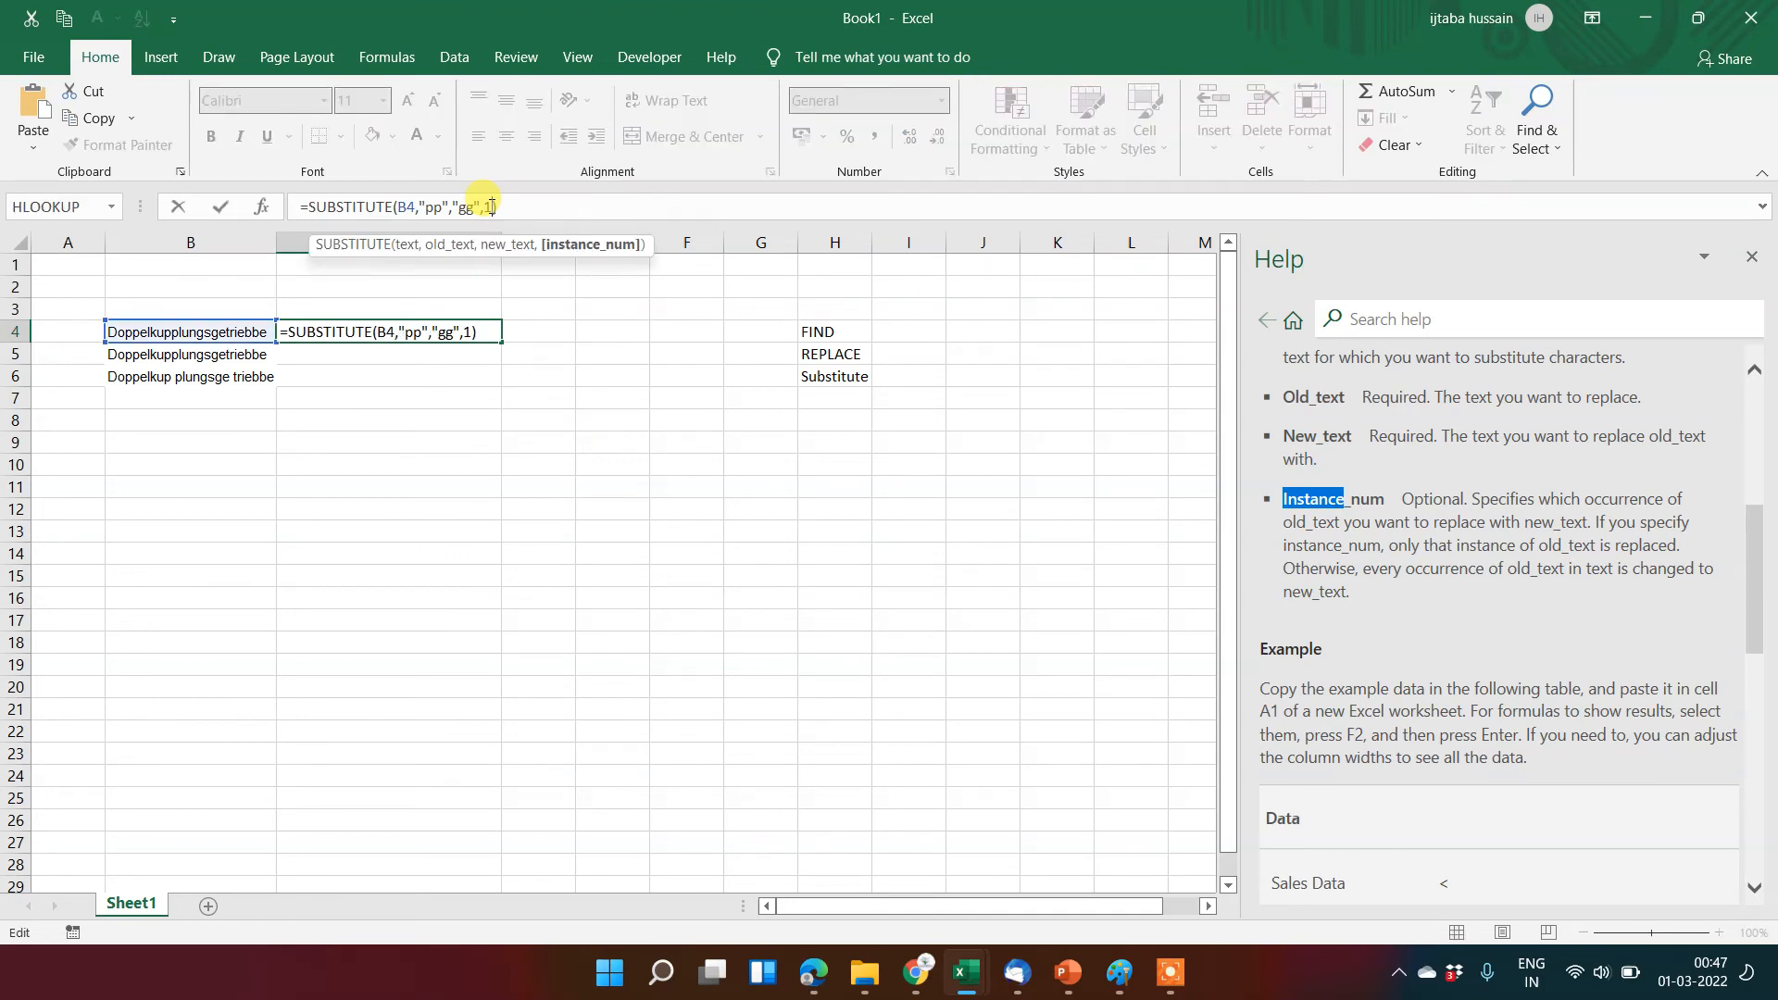
pyautogui.press('BackSpace')
pyautogui.write('2')
pyautogui.press('Return')
# Step: Remove the instance number from the SUBSTITUTE formula in C4 so that every "pp" is replaced with "gg"
pyautogui.press('Up')
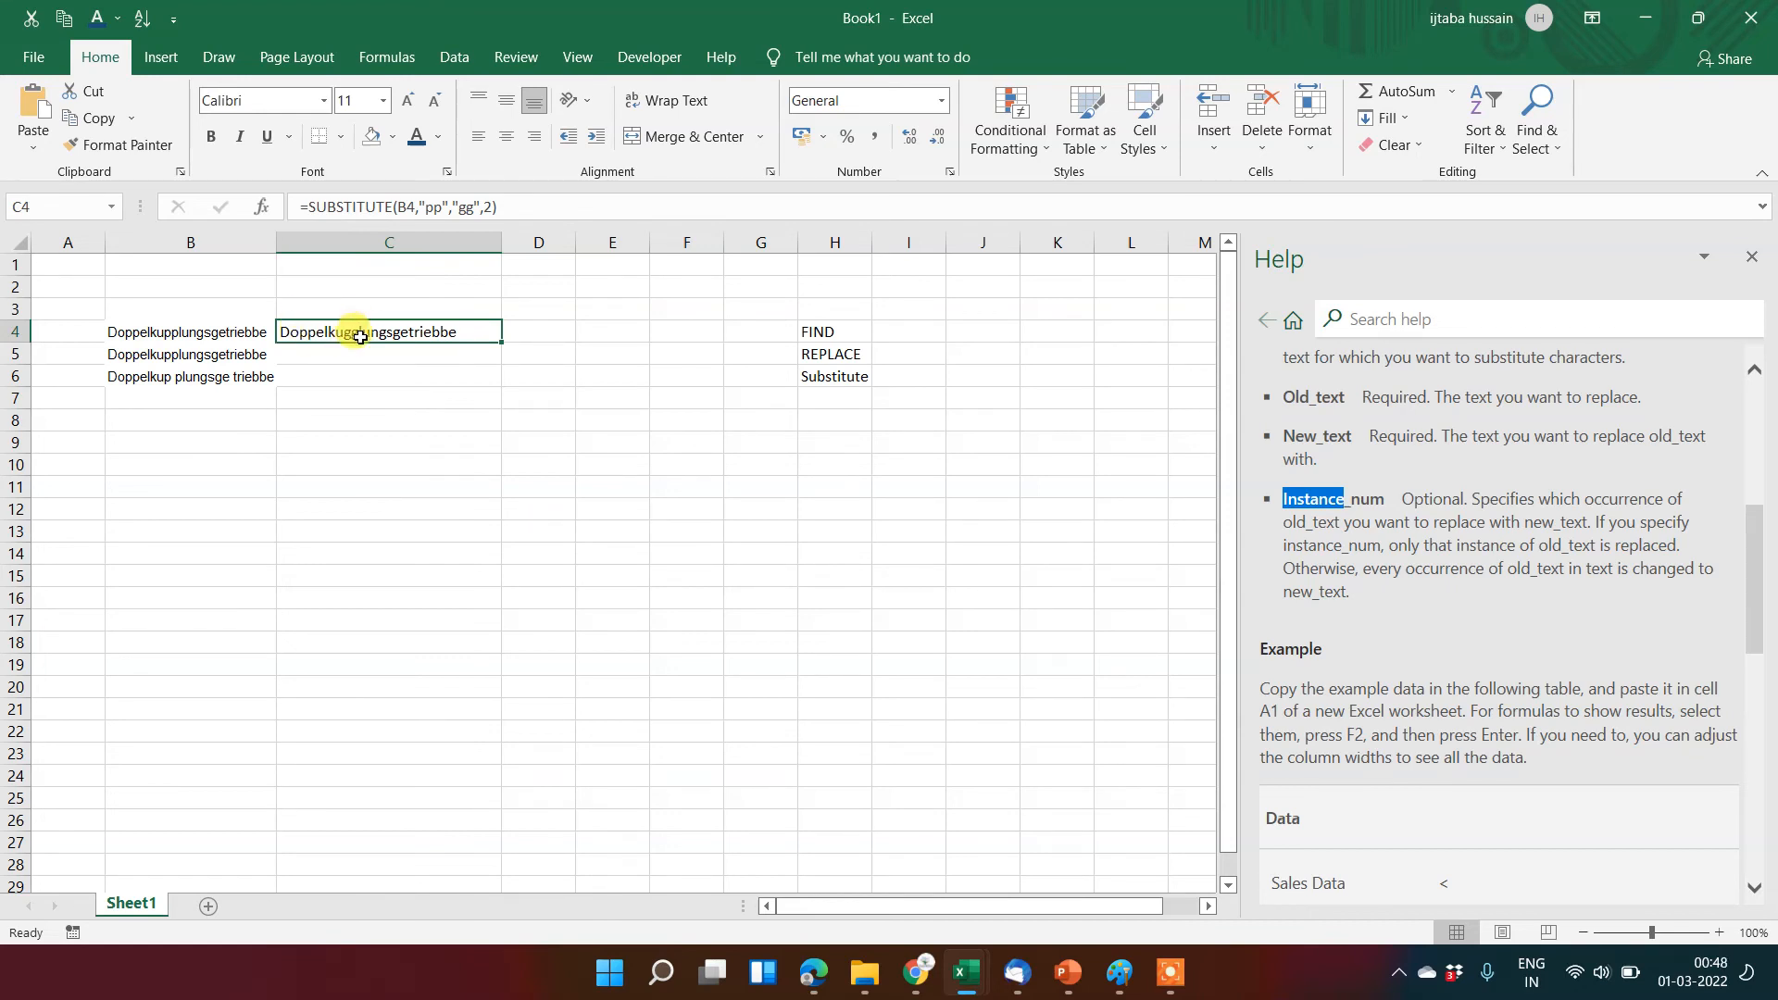
pyautogui.click(491, 207)
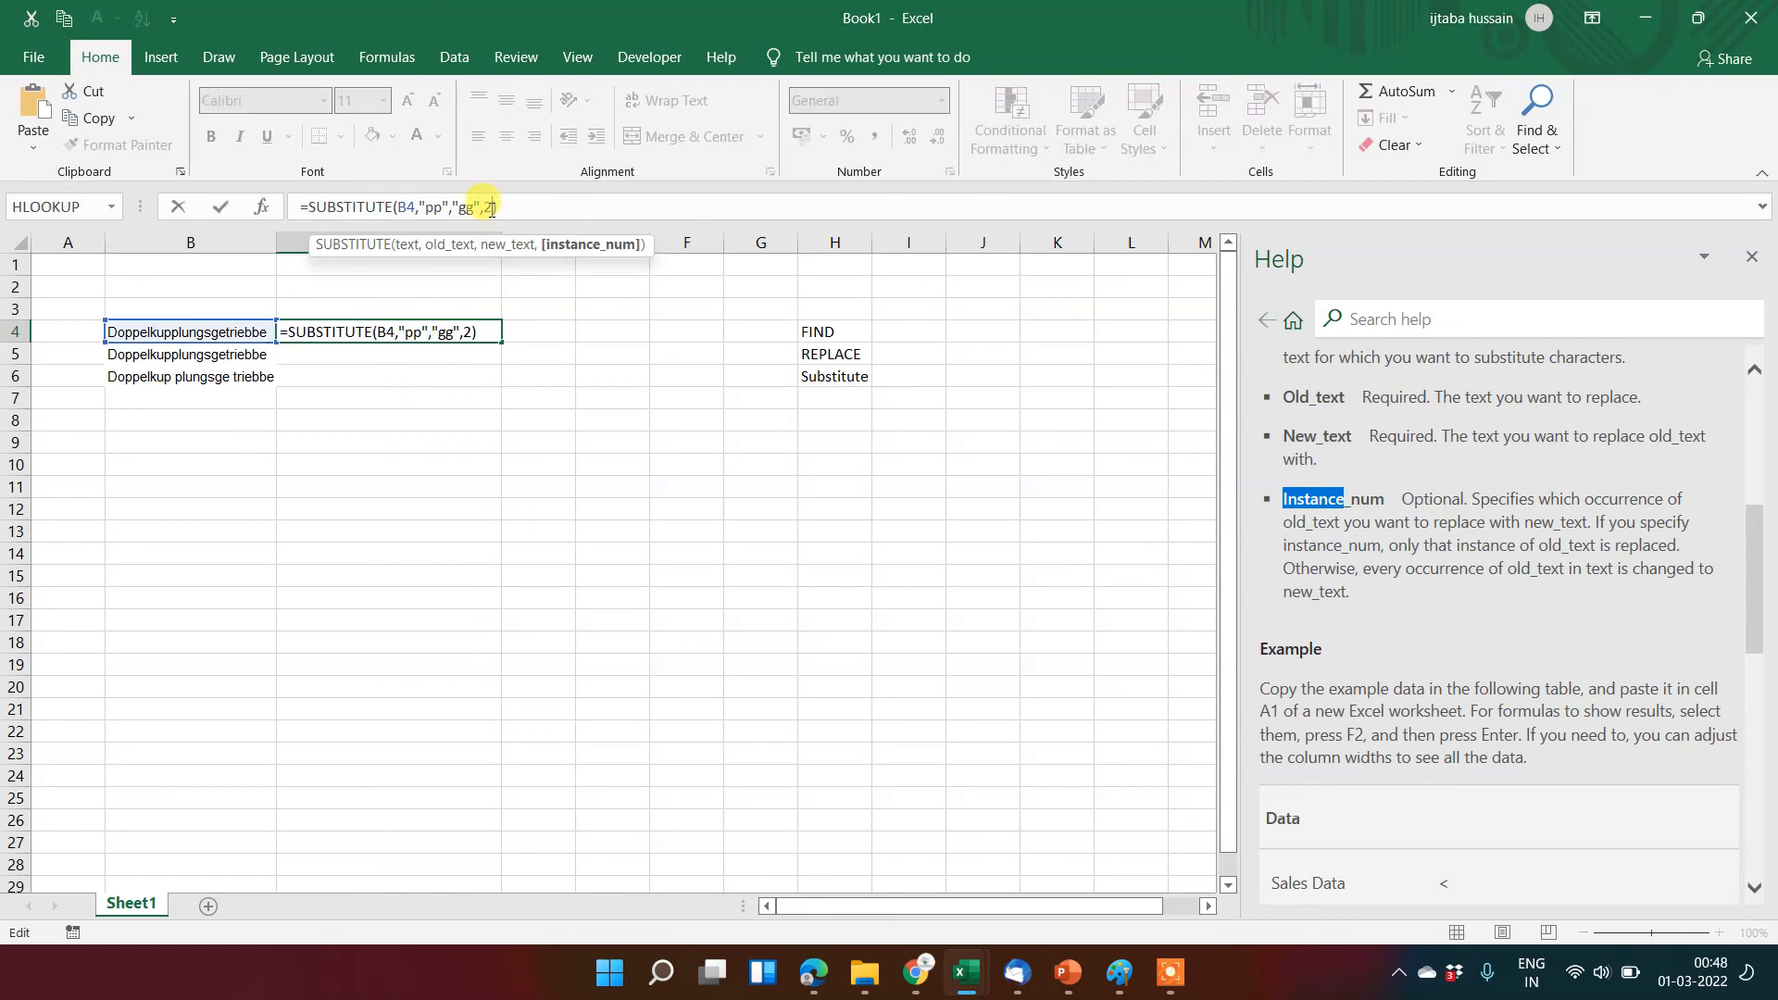
pyautogui.press('BackSpace')
pyautogui.press('BackSpace')
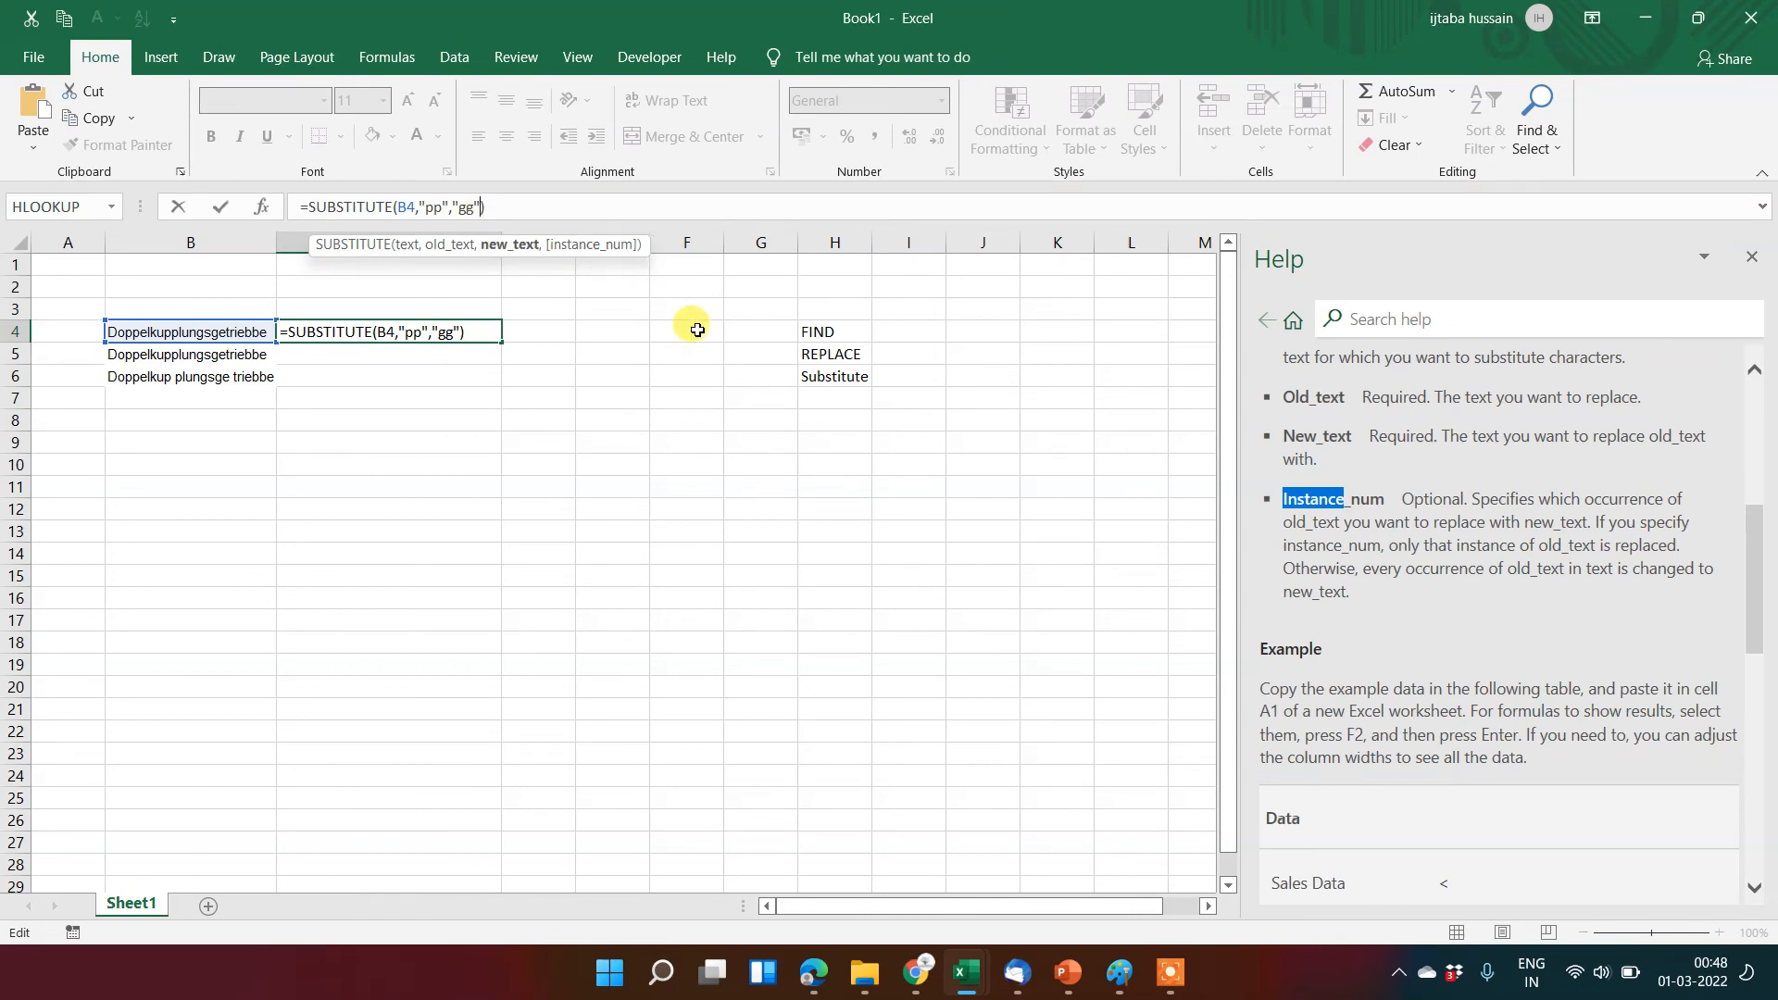
pyautogui.press('Return')
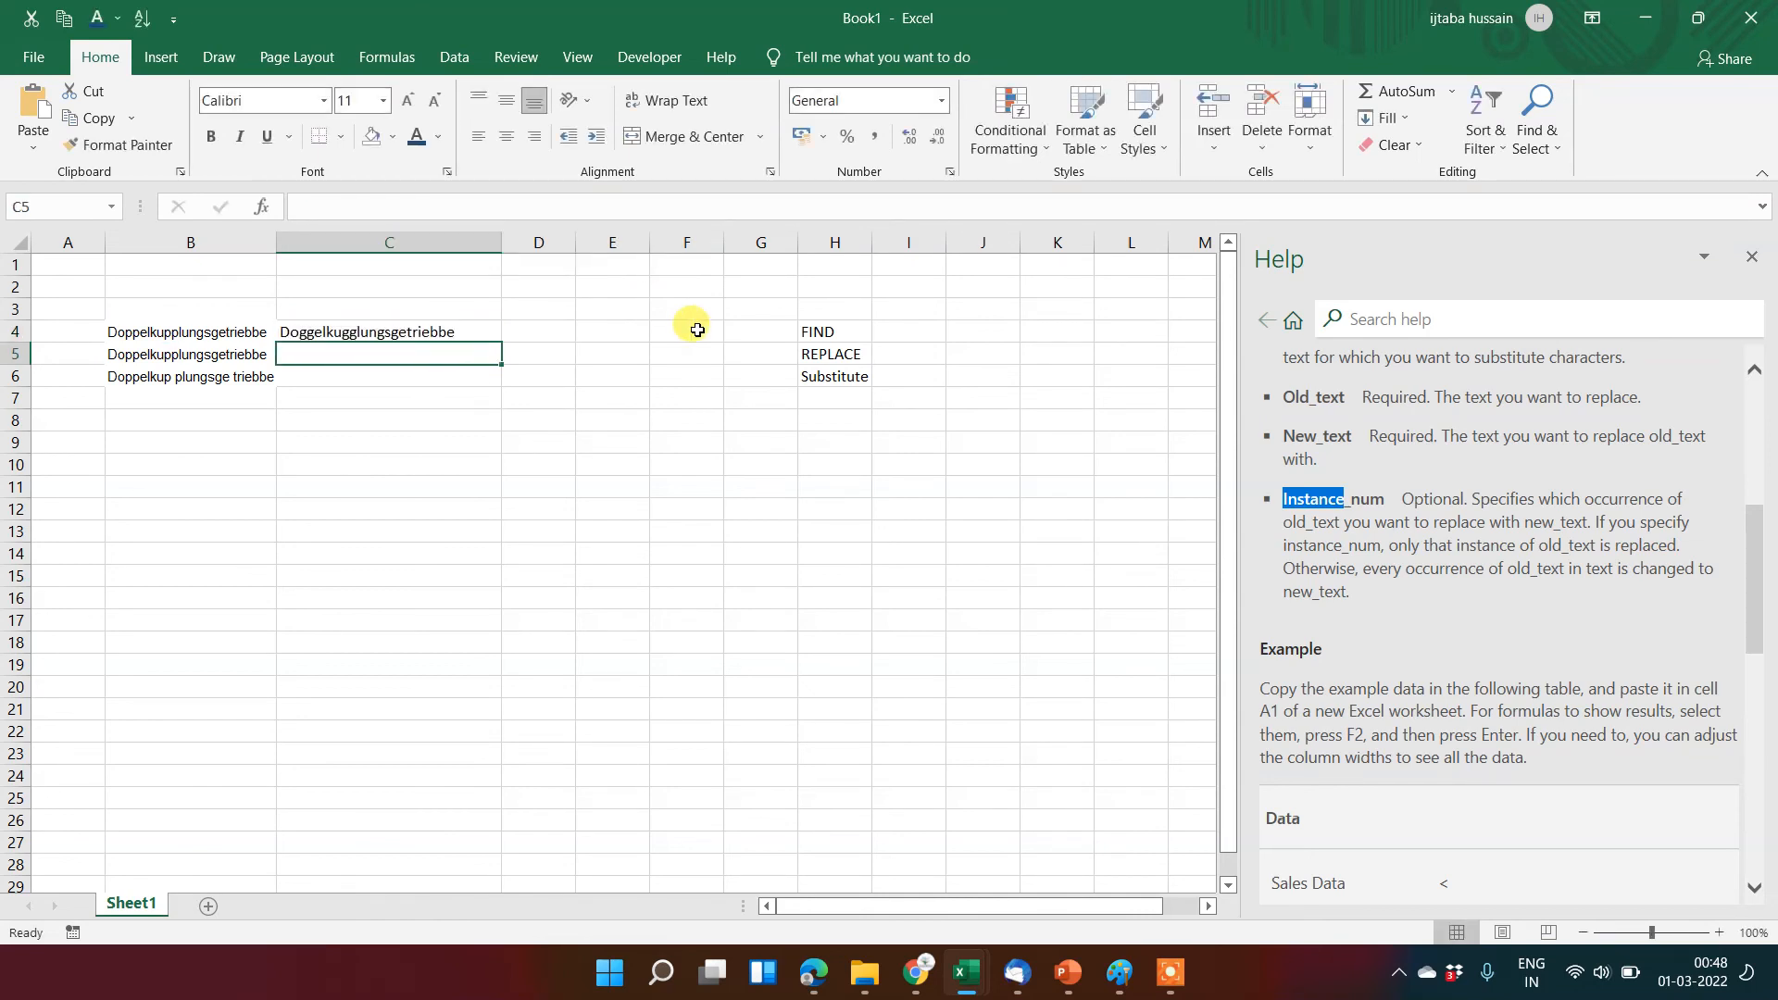
pyautogui.press('Up')
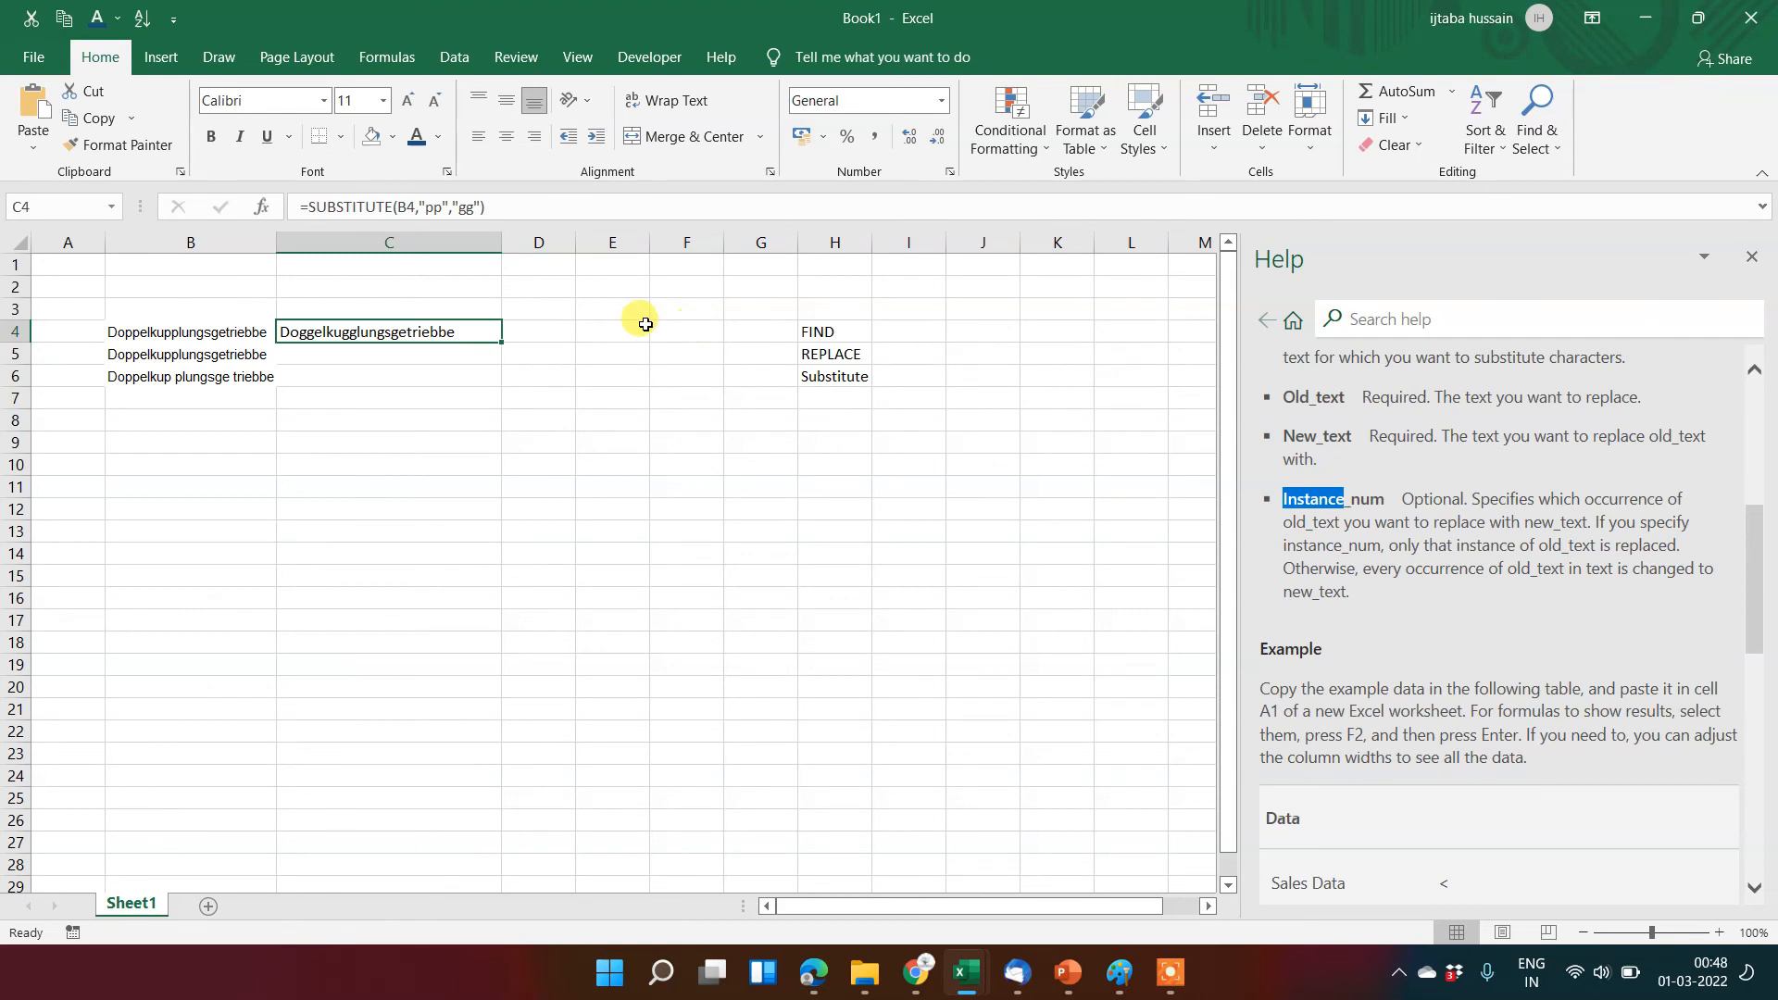